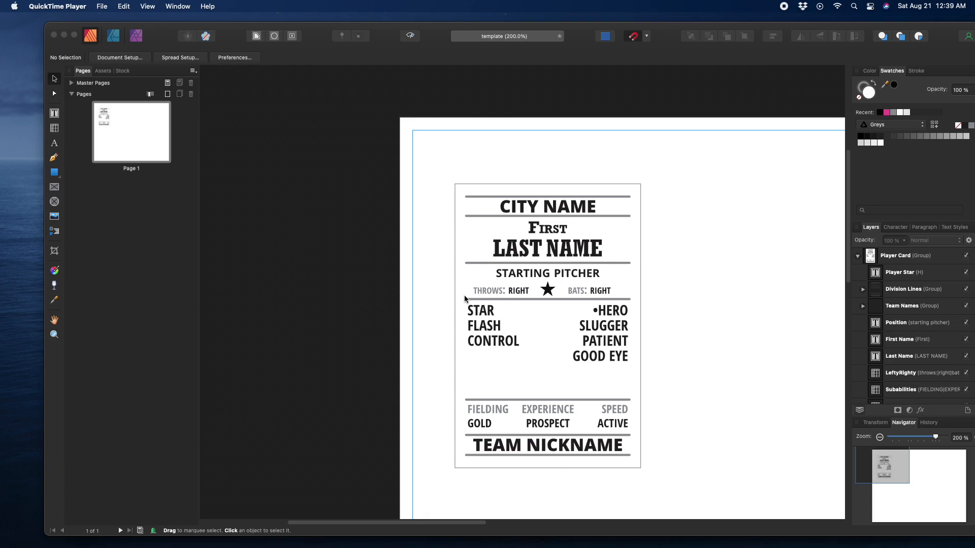
Select the star text frame between the throws and bats labels to inspect its font, then deselect it
click(549, 293)
click(549, 293)
click(549, 292)
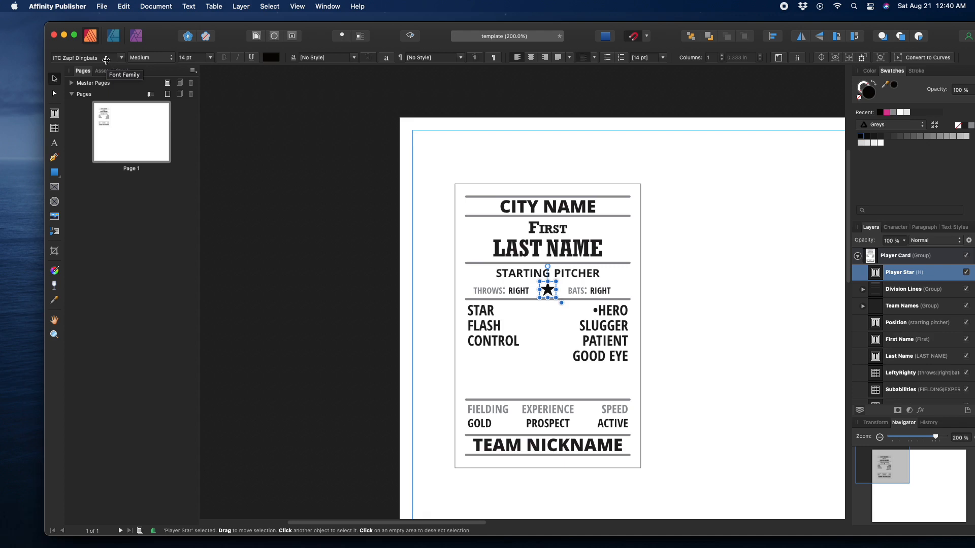
click(688, 280)
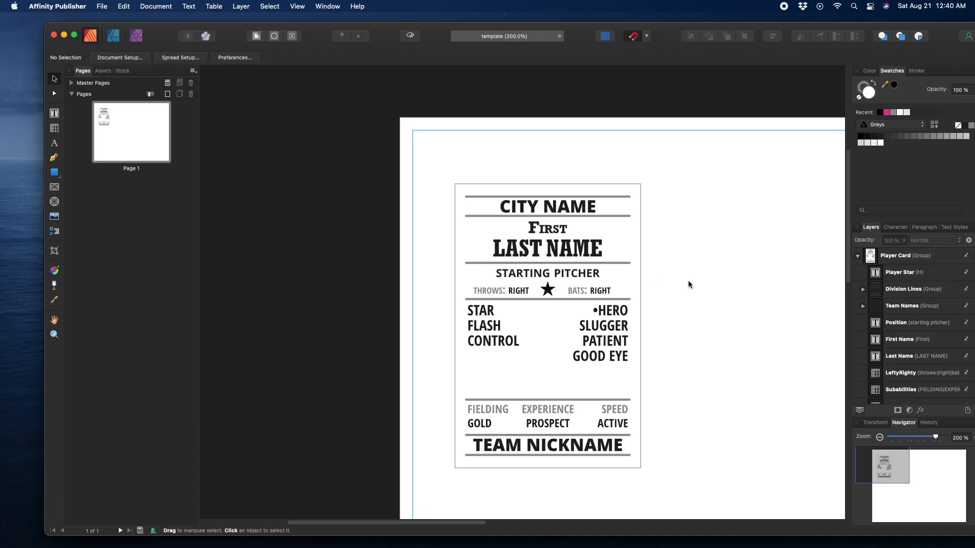
Locate the star's layer inside the Player Card group, then collapse the group and clear the selection
click(545, 290)
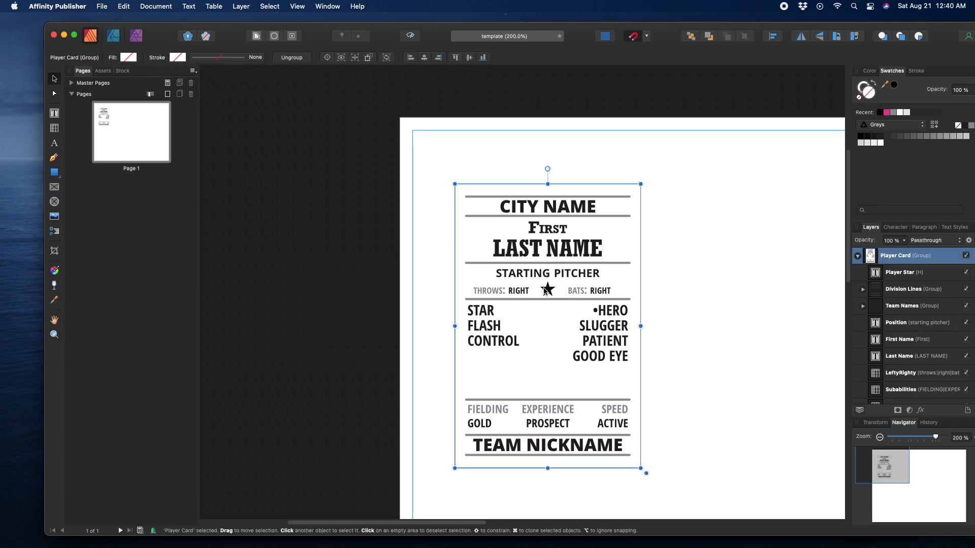
double_click(545, 290)
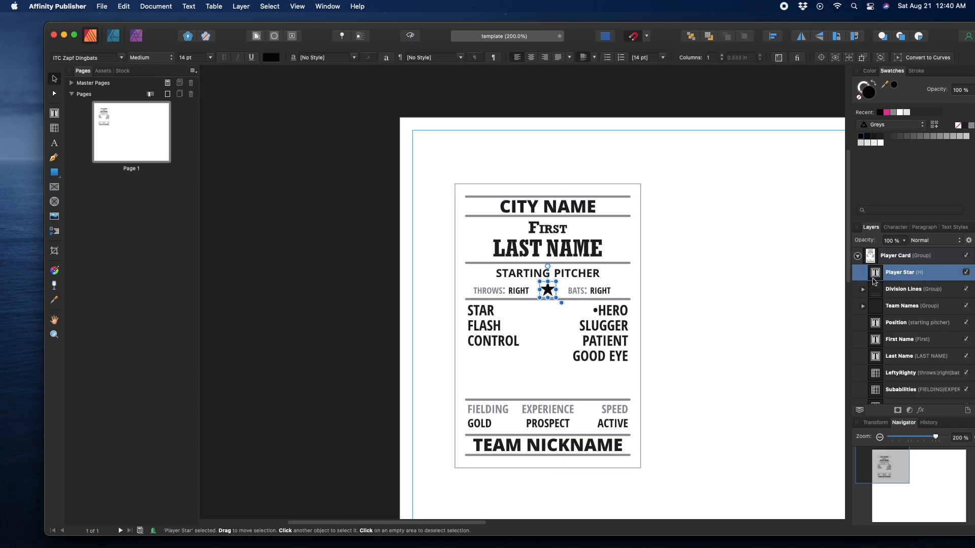
scroll(858, 259, down, 3)
click(858, 257)
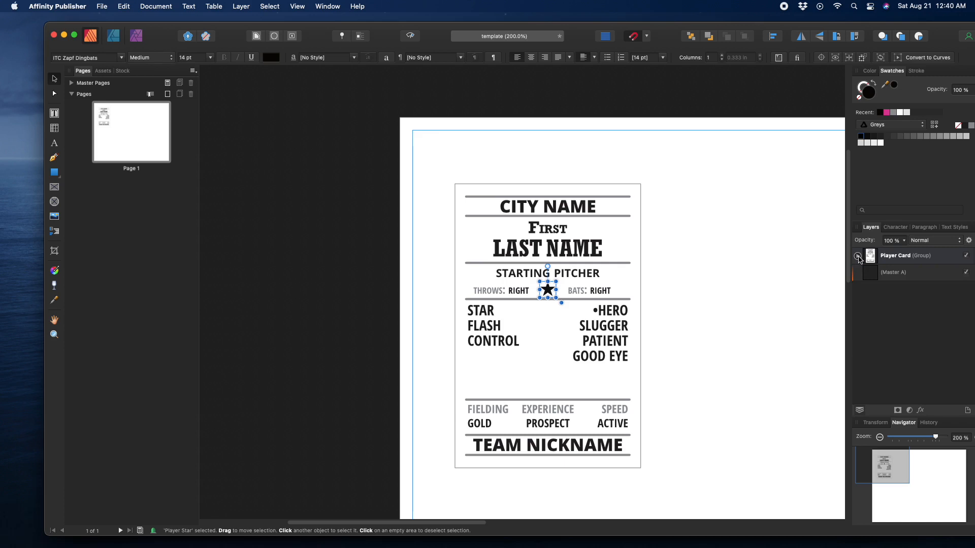
click(778, 285)
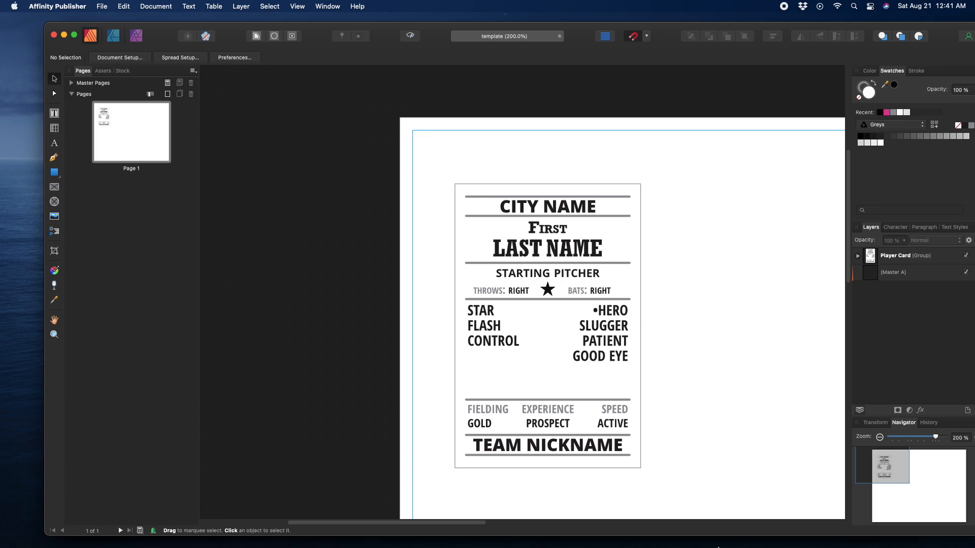
Switch to the sample-players workbook in Excel and compare its POSITION column with the position line on the card template
mouse_move(686, 547)
click(627, 537)
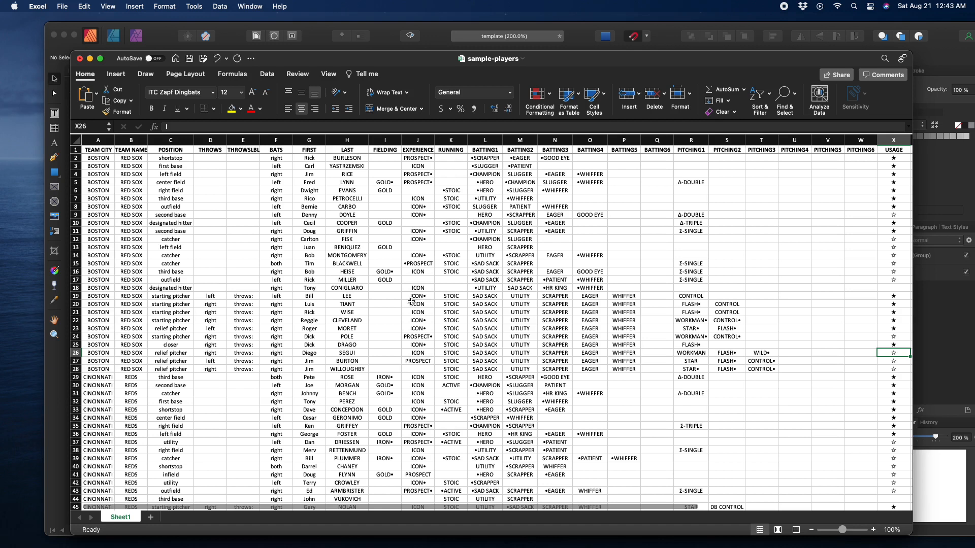
click(178, 159)
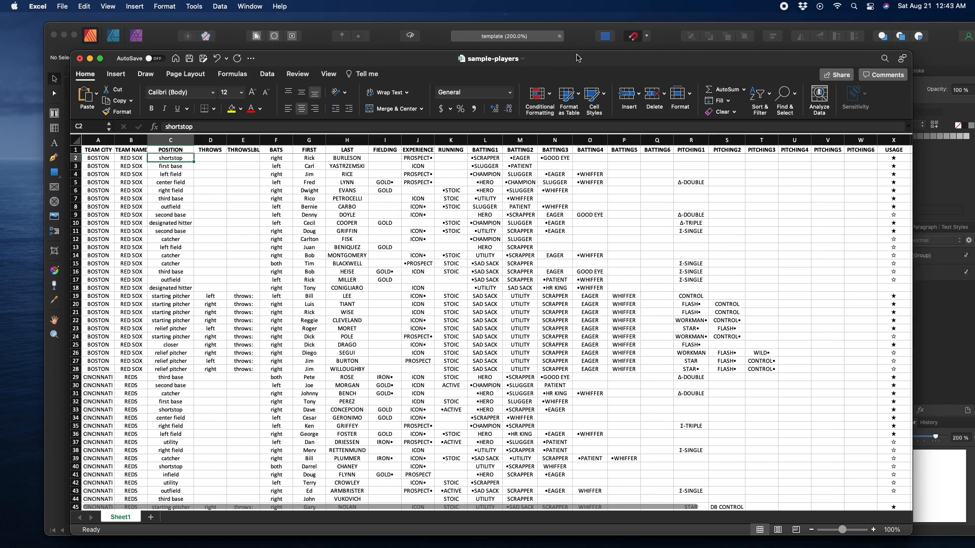
drag(576, 60, 602, 322)
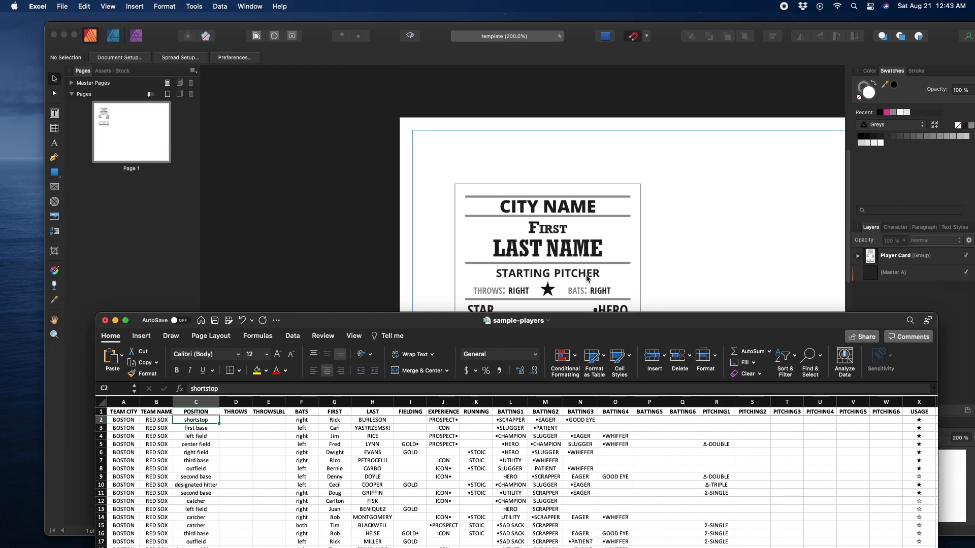
drag(455, 321, 445, 73)
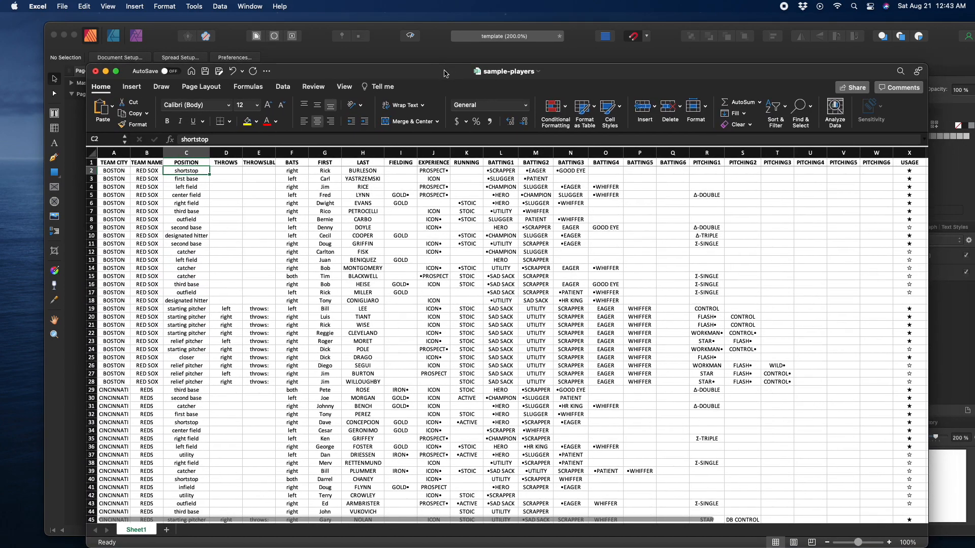
Examine the BATS and THROWS values for batters and pitchers and compare them with the card's handedness line
click(288, 178)
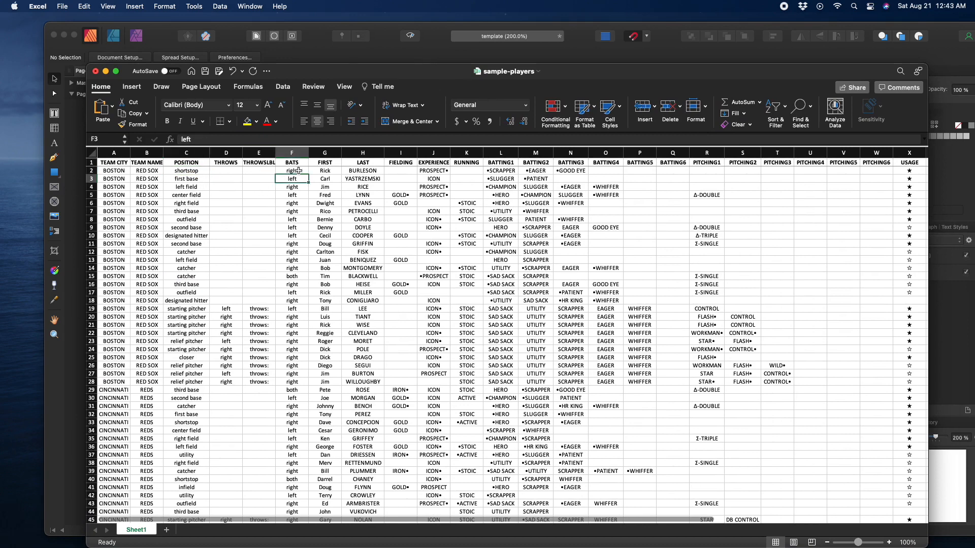
click(299, 172)
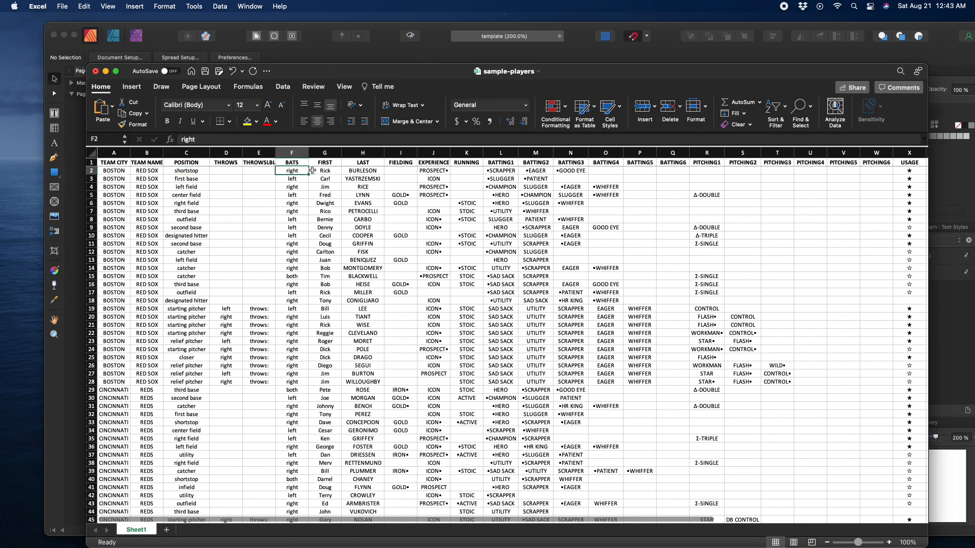
click(222, 309)
click(290, 309)
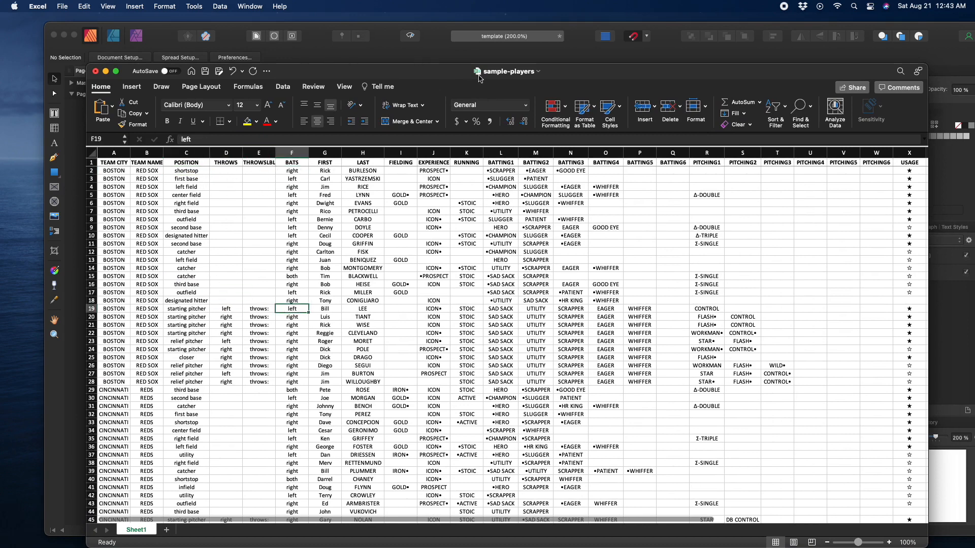
drag(478, 78, 471, 388)
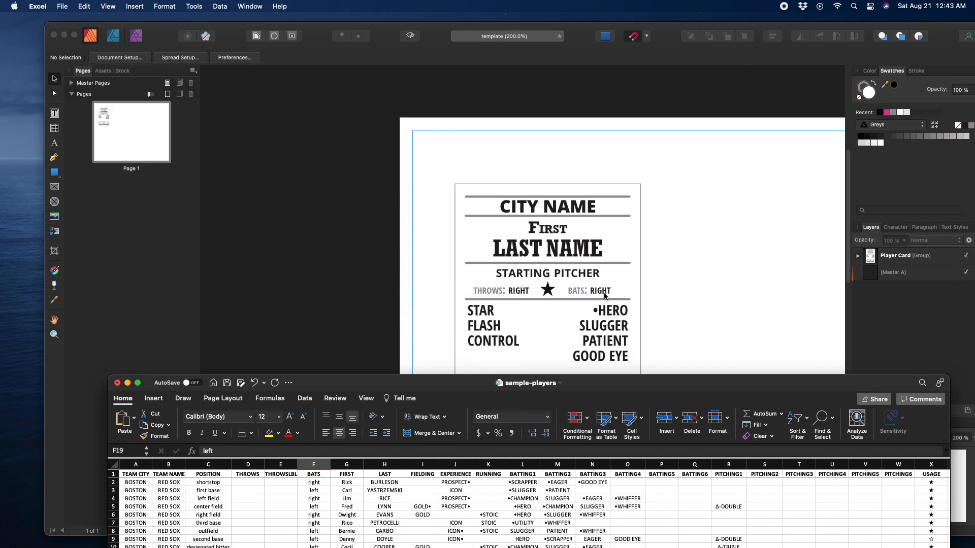
drag(589, 379, 581, 64)
Compare the THROWSLBL and THROWS cells of a pitcher and the first shortstop with the card's throws label
click(277, 305)
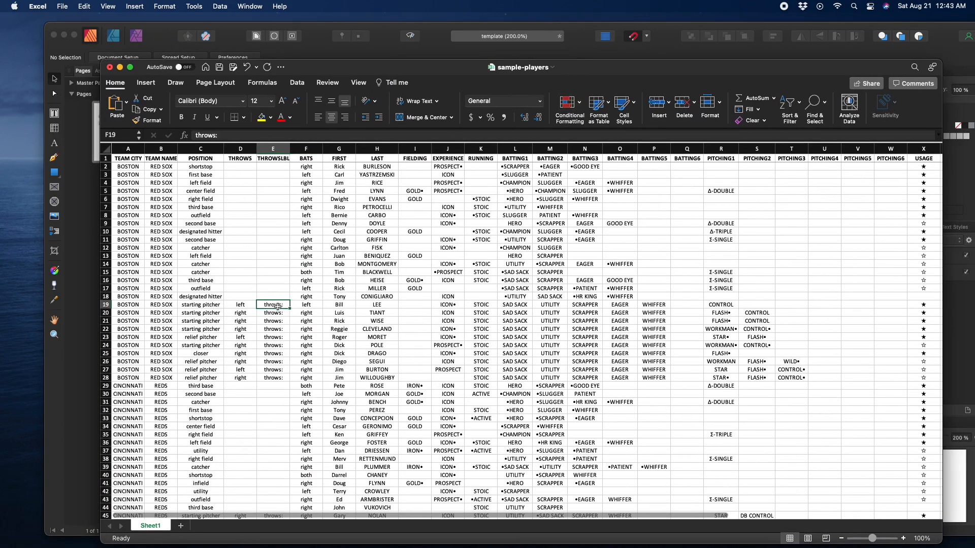
drag(658, 70, 620, 343)
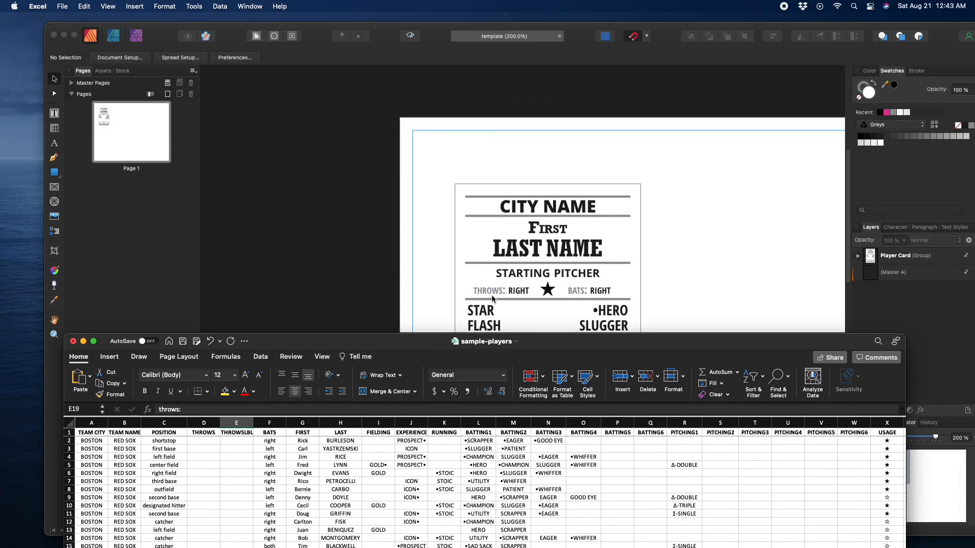
click(204, 442)
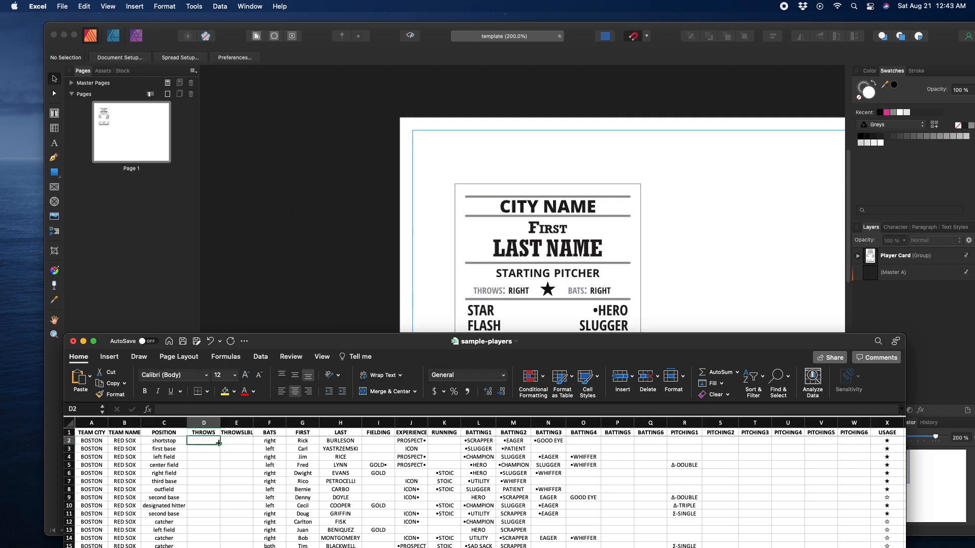
click(239, 442)
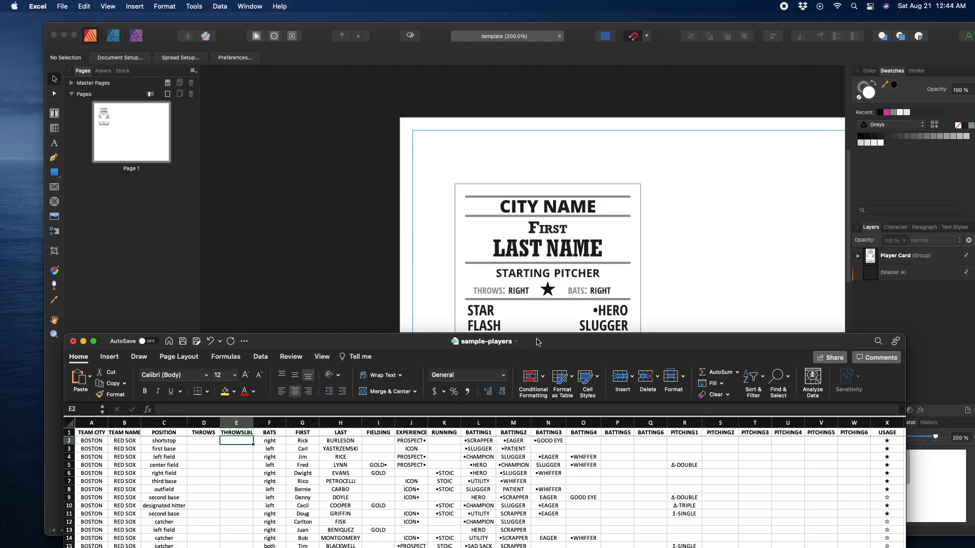
drag(539, 342, 553, 83)
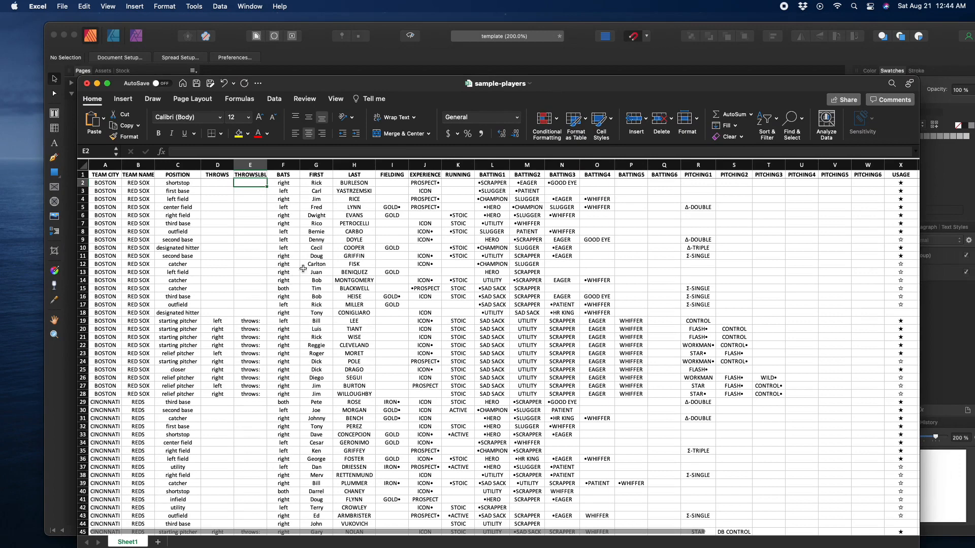
Check the FIRST and LAST name columns in the workbook against the name lines on the card template
click(323, 192)
click(349, 185)
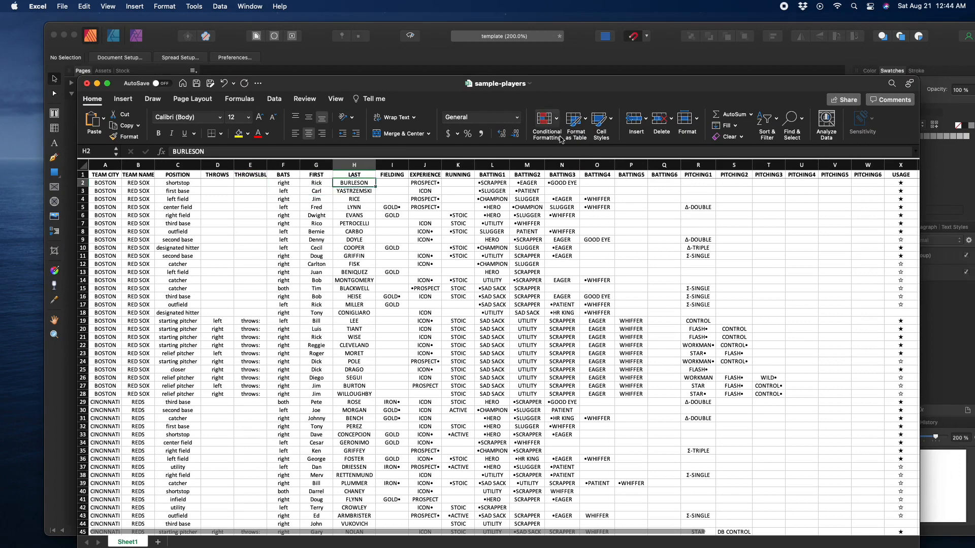
drag(592, 84, 575, 279)
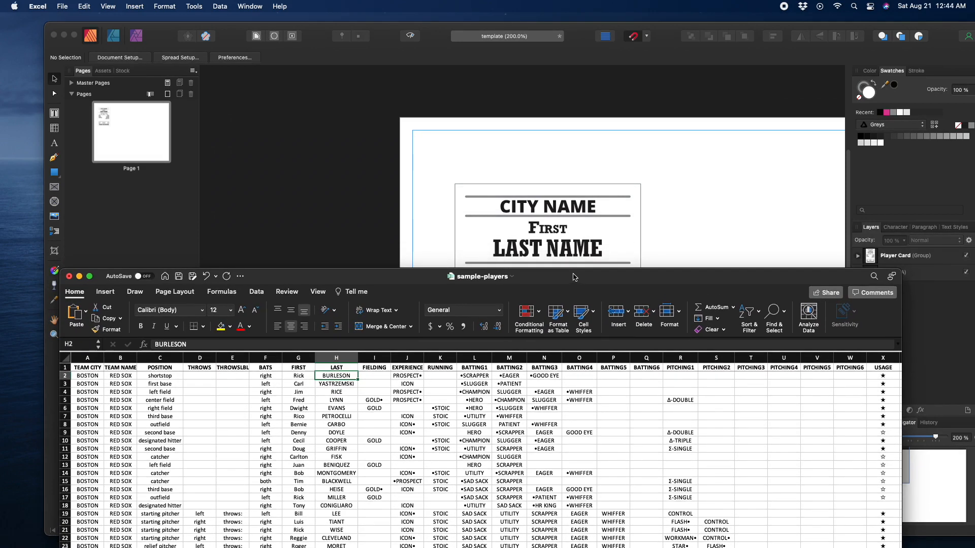
Switch to Affinity Publisher and inspect the character settings of the card's First Name and Last Name text frames
click(674, 197)
click(565, 252)
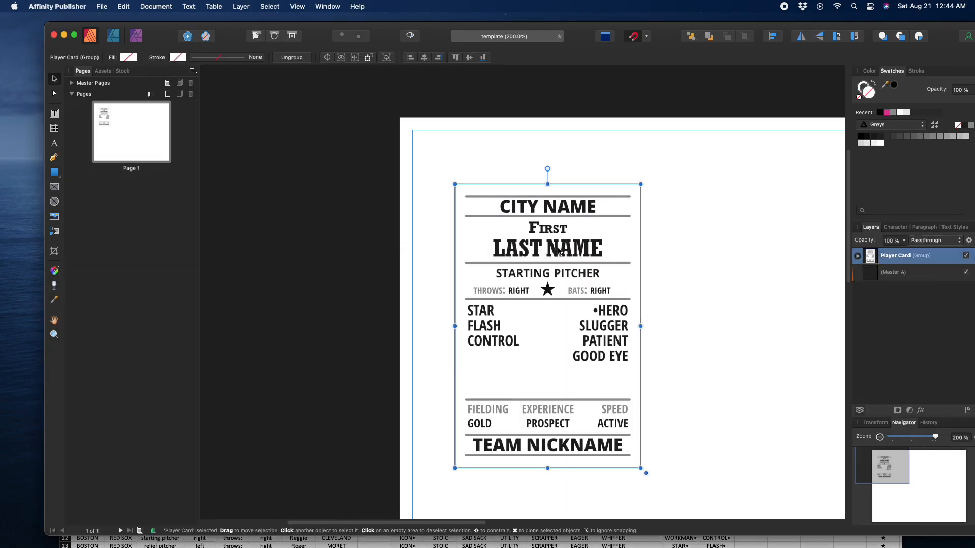
double_click(558, 251)
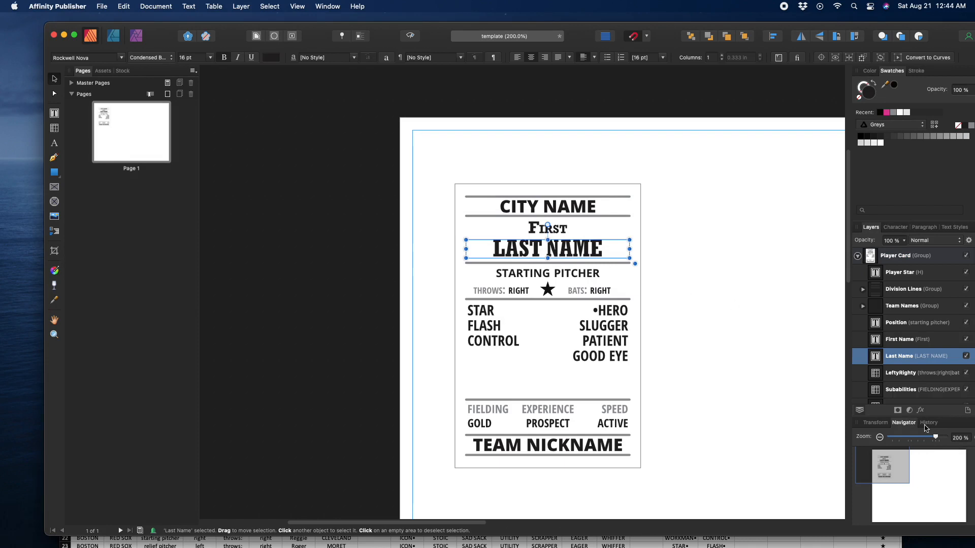
click(904, 228)
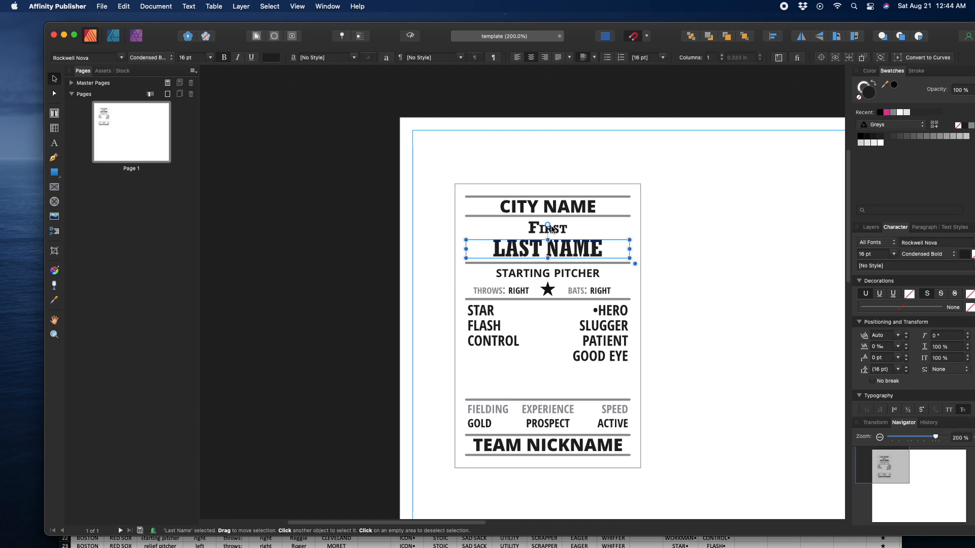
click(555, 231)
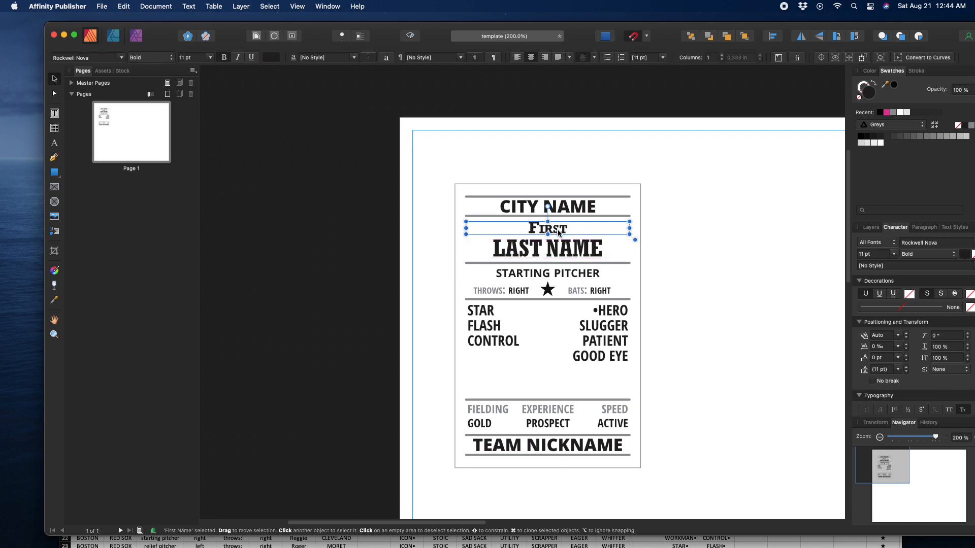
click(559, 253)
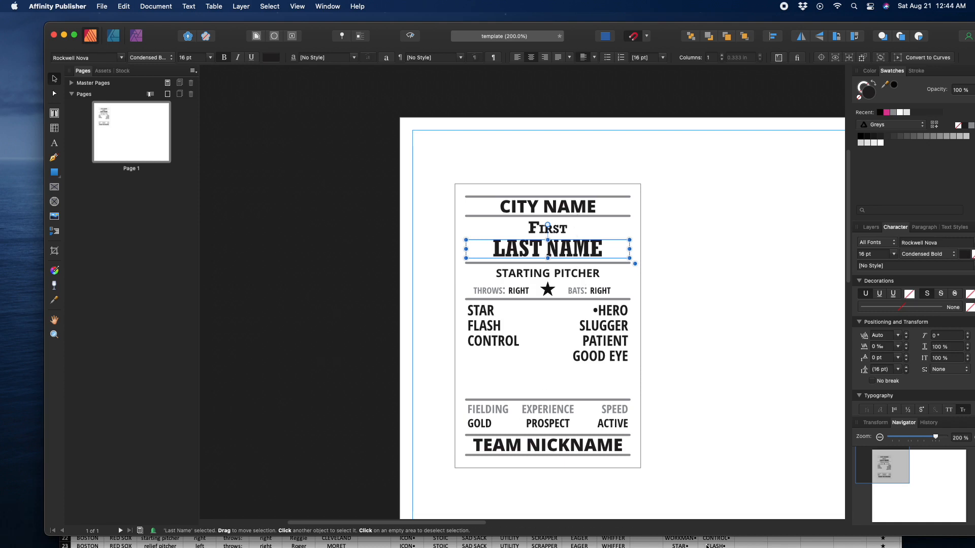
Switch to the Excel workbook and examine the FIELDING and EXPERIENCE columns against the card's subability fields
click(698, 533)
drag(538, 281, 552, 446)
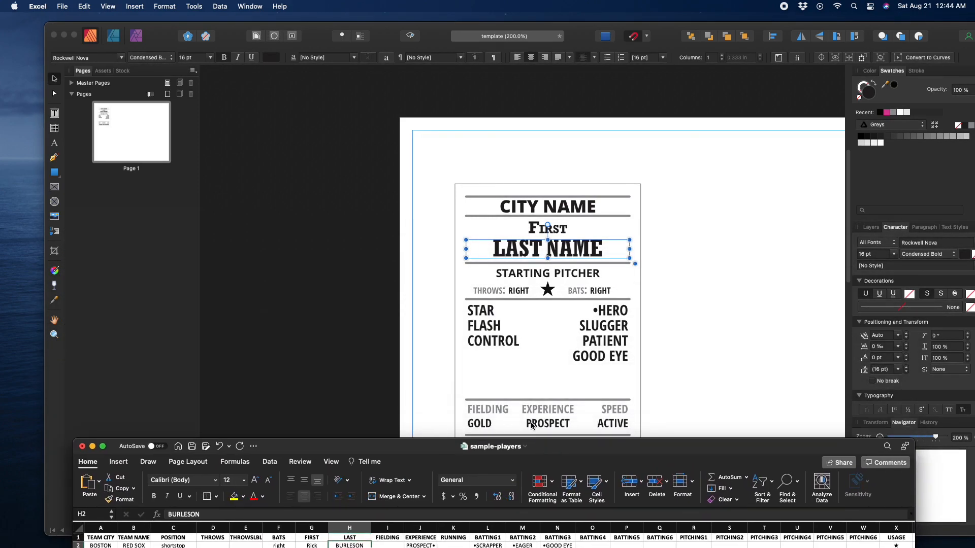
drag(611, 447, 624, 168)
click(409, 263)
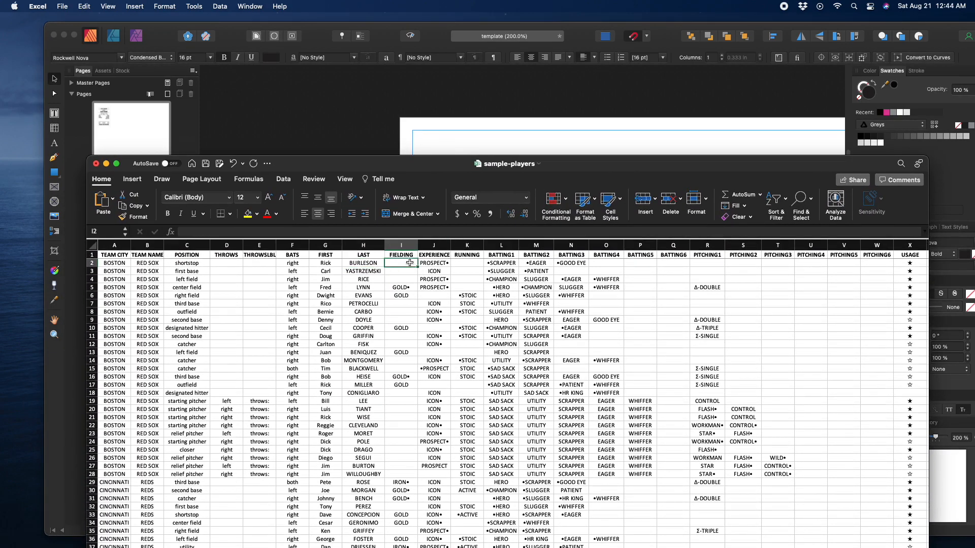
click(447, 263)
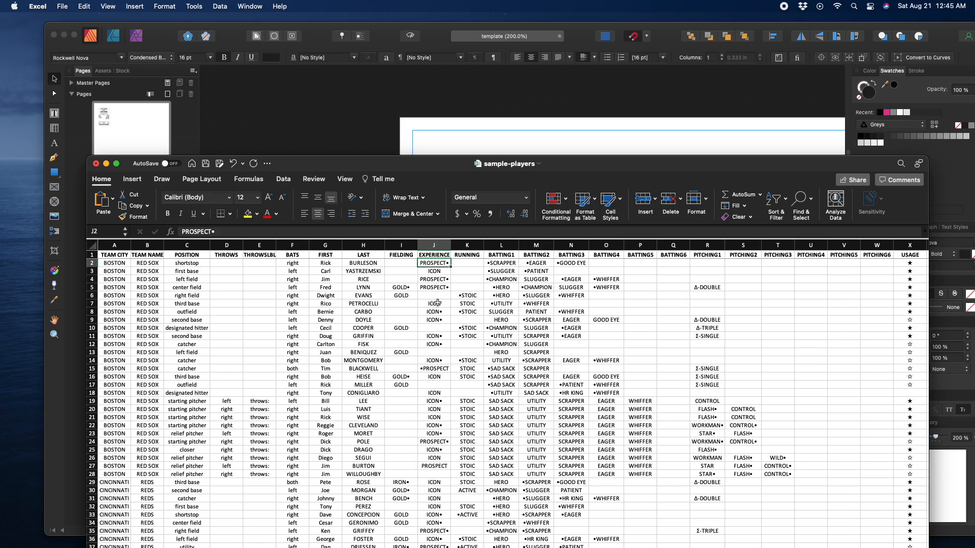
Switch to Affinity Publisher, open the Glyph Browser and set its font to Open Sans Condensed
click(672, 37)
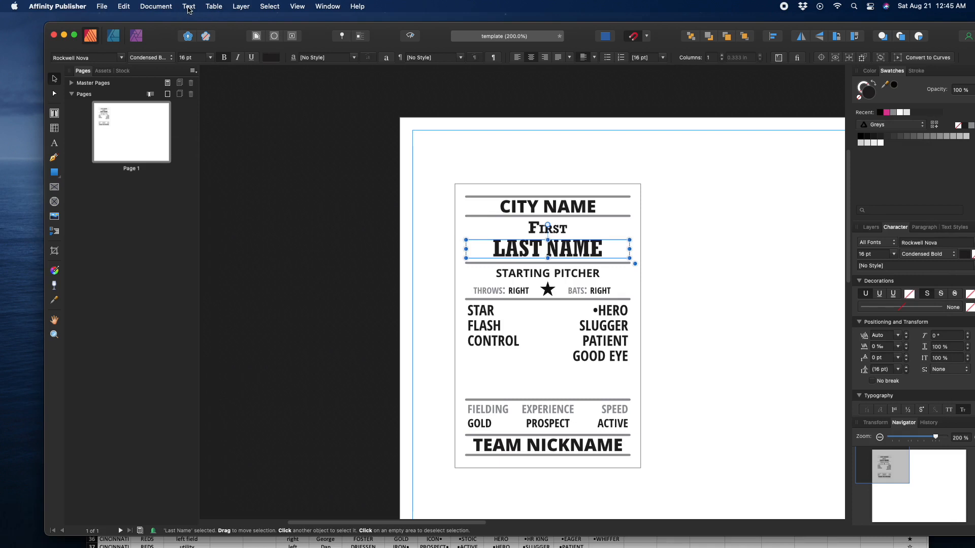
click(189, 7)
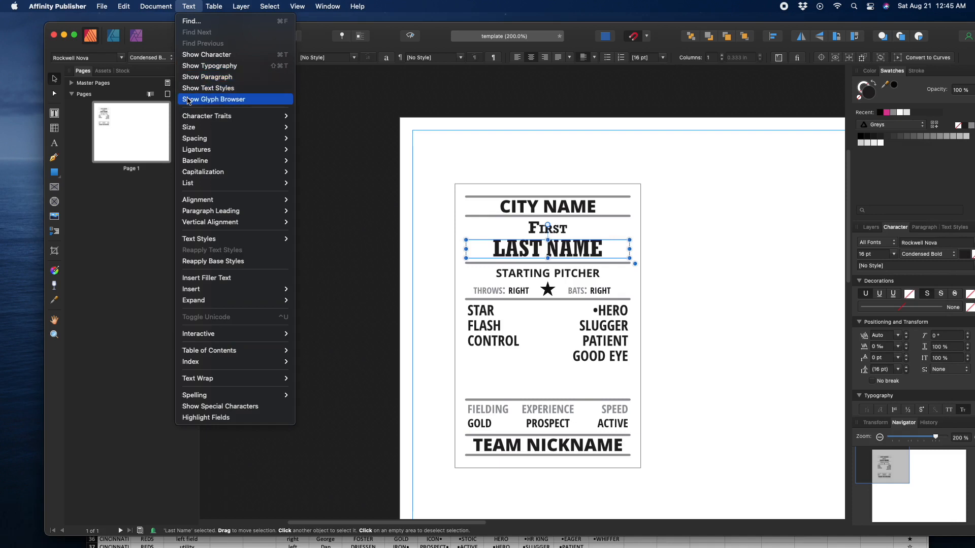
click(188, 100)
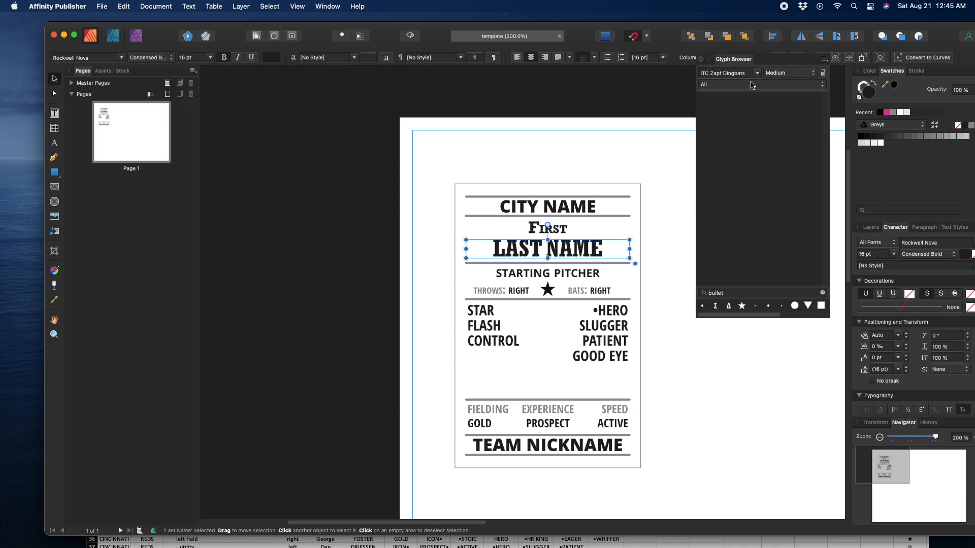
click(758, 74)
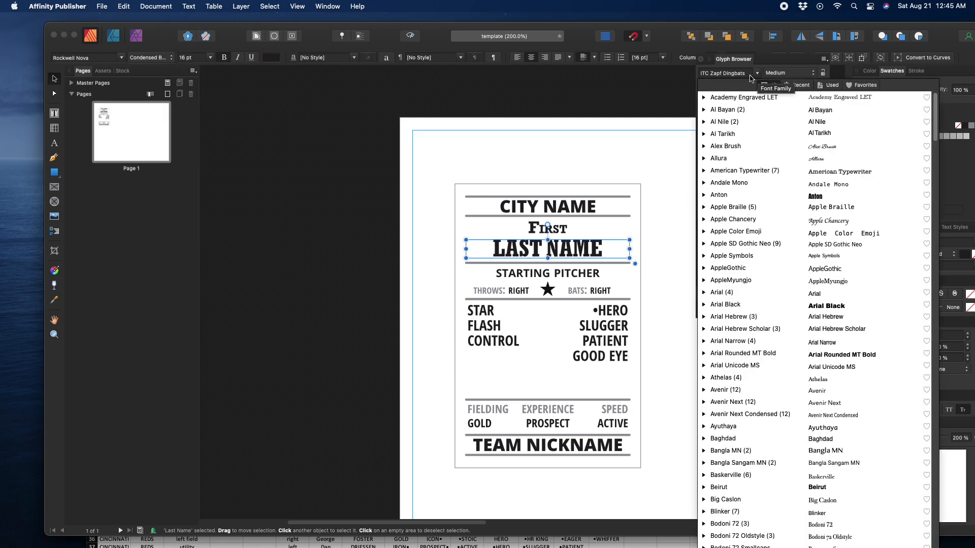
click(743, 76)
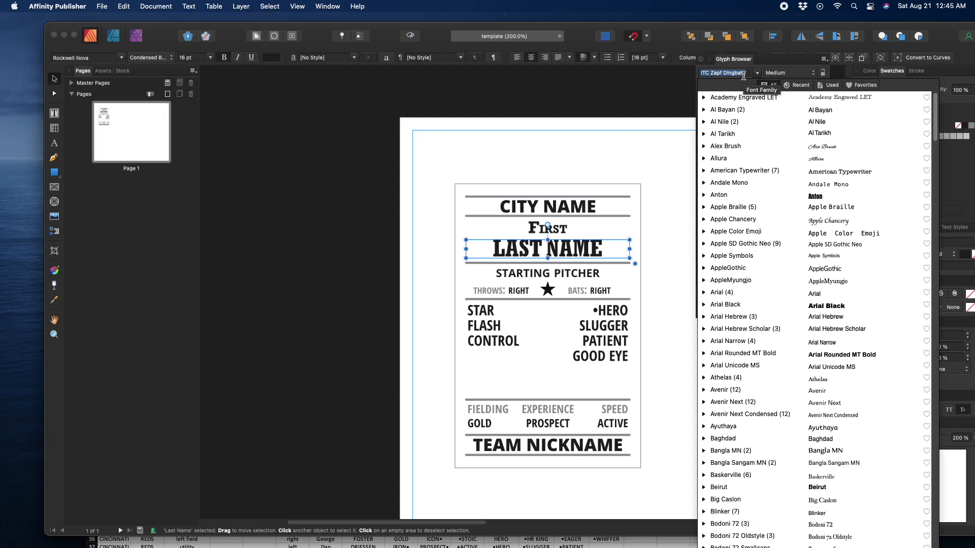
text(Open Sans)
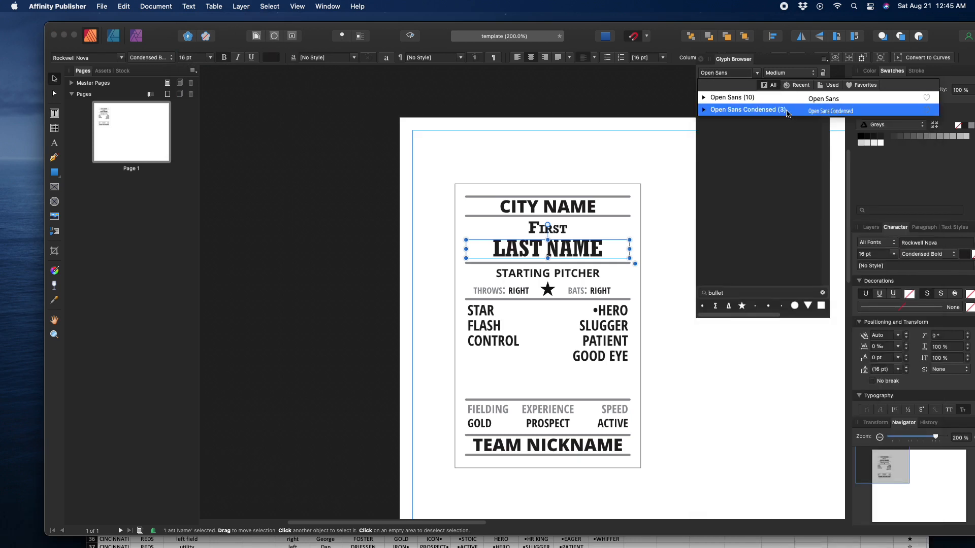
click(786, 112)
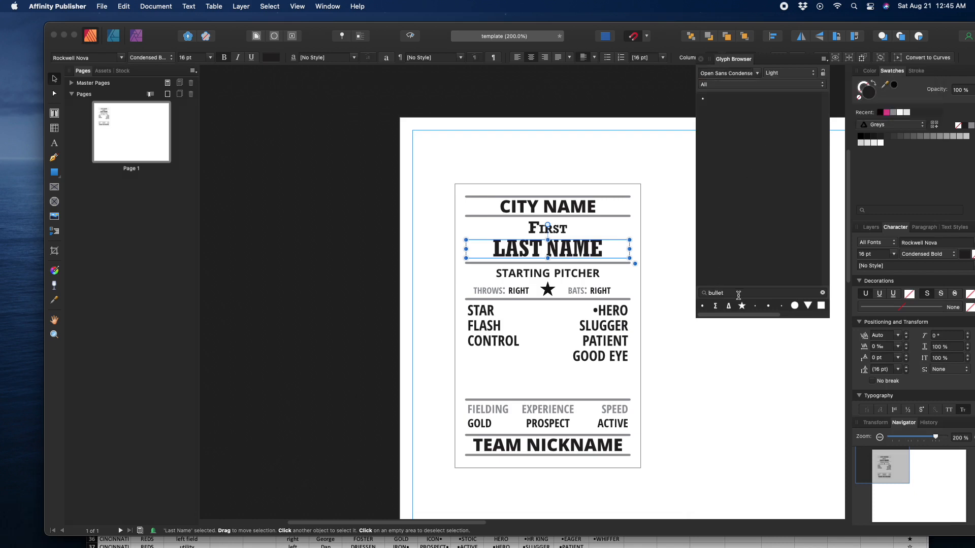
Search the Open Sans Condensed glyphs for "star" and for "bullet", and select the bullet glyph
click(739, 293)
key(BackSpace)
key(BackSpace)
key(BackSpace)
key(BackSpace)
key(BackSpace)
key(BackSpace)
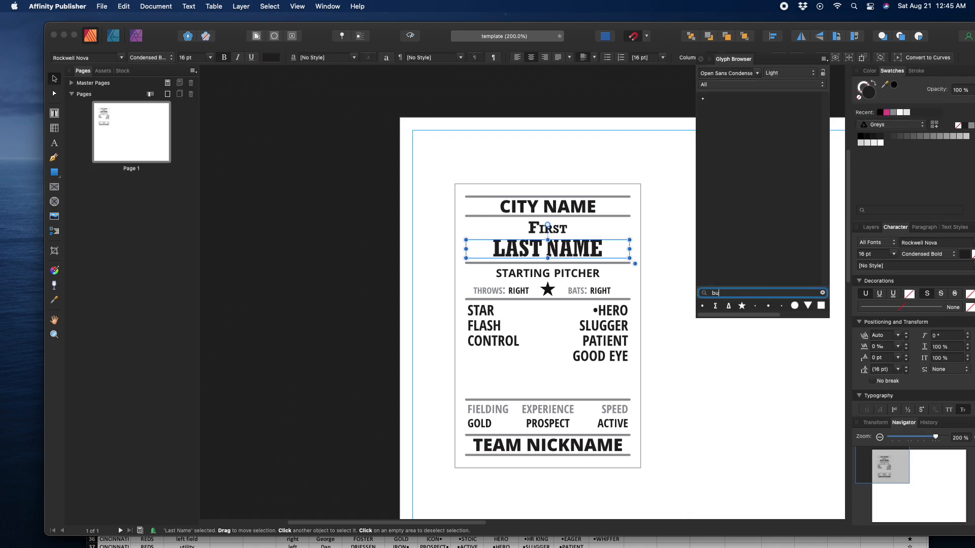
text(star)
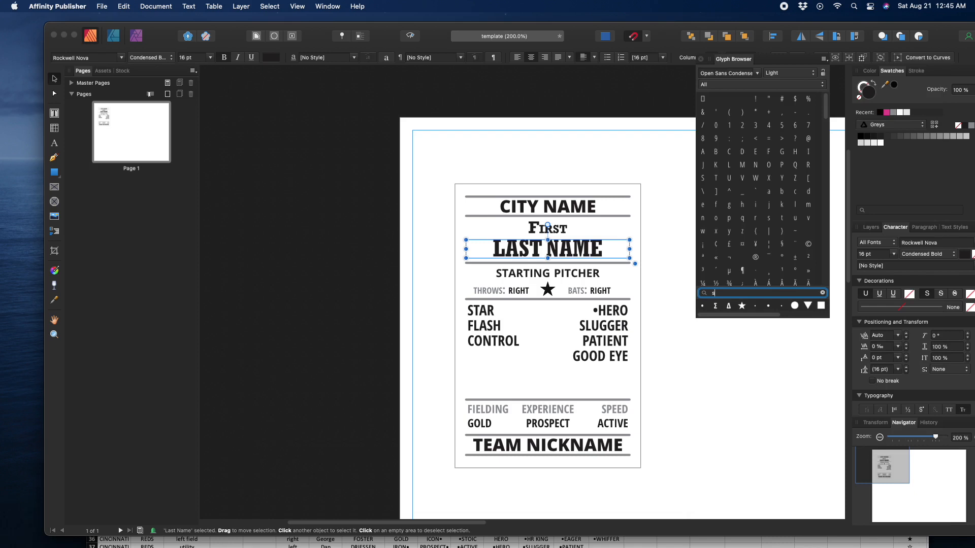
key(BackSpace)
key(BackSpace)
key(BackSpace)
key(BackSpace)
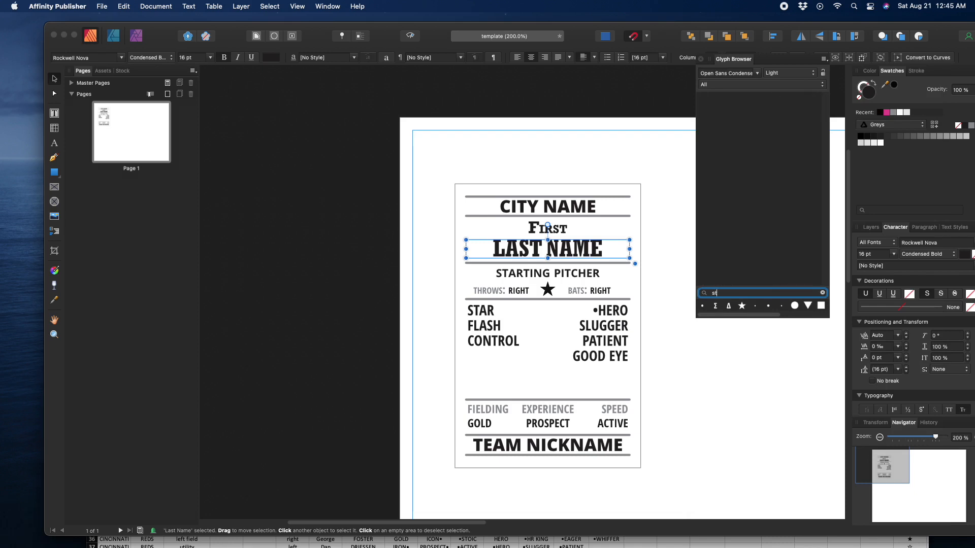
text(bullet)
click(705, 100)
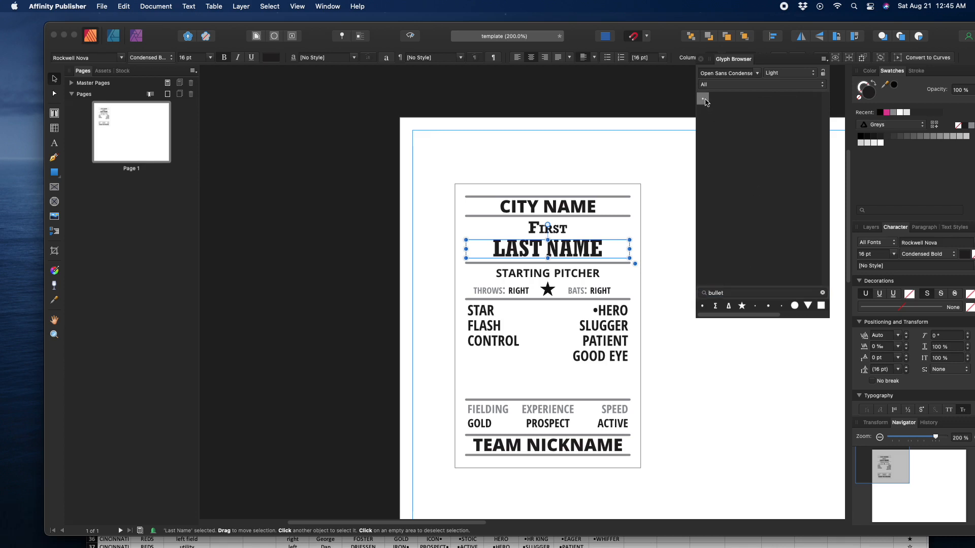
Replace the bullet before HERO in the card's ability table with the Open Sans Condensed Bold bullet glyph
click(597, 315)
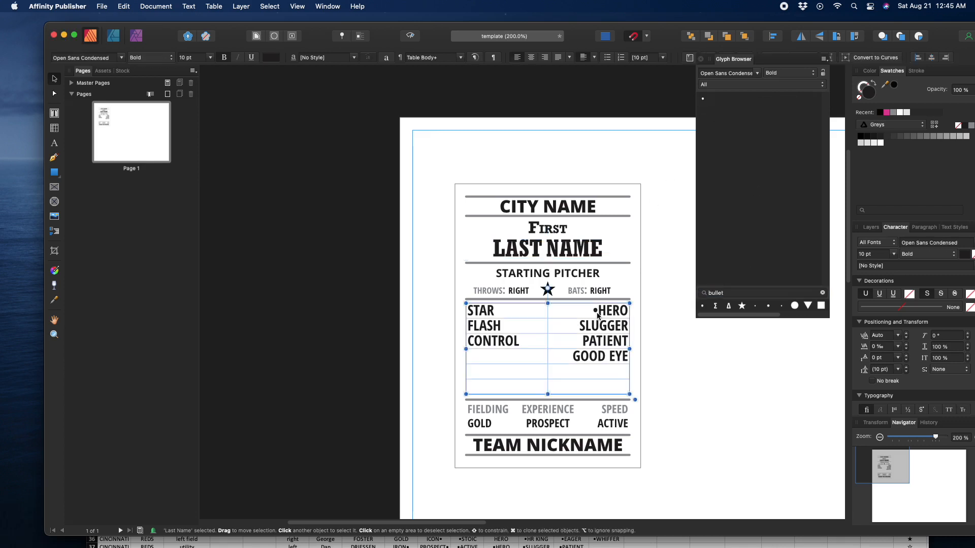
click(595, 313)
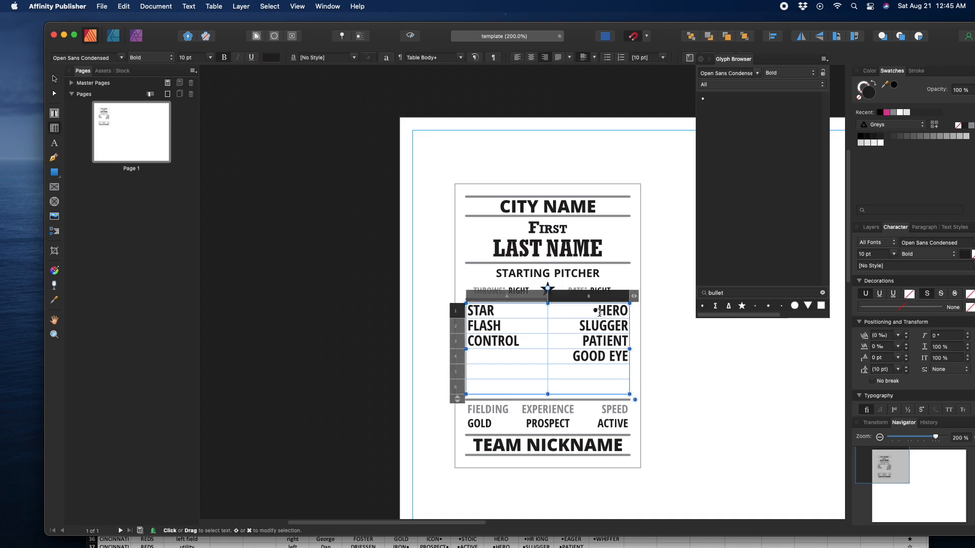
drag(594, 313, 598, 314)
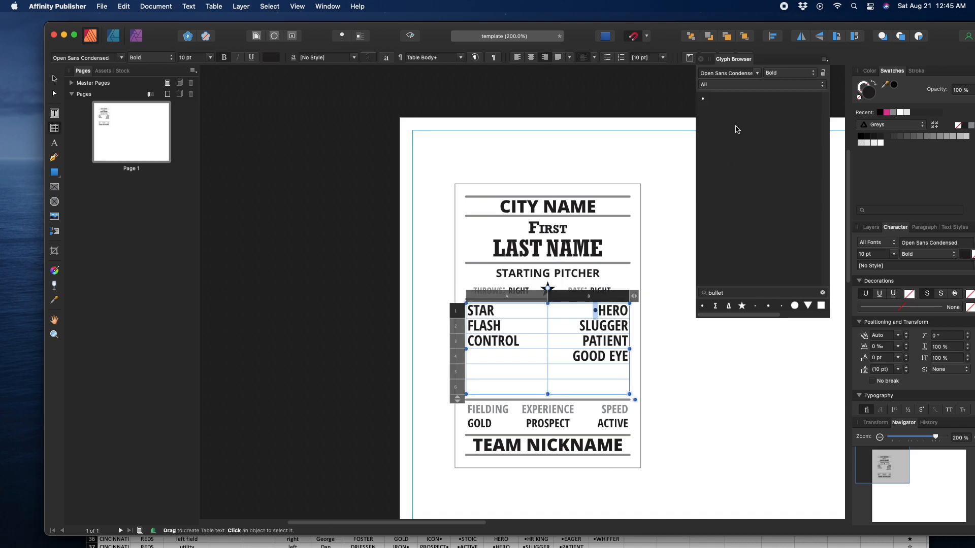
double_click(703, 100)
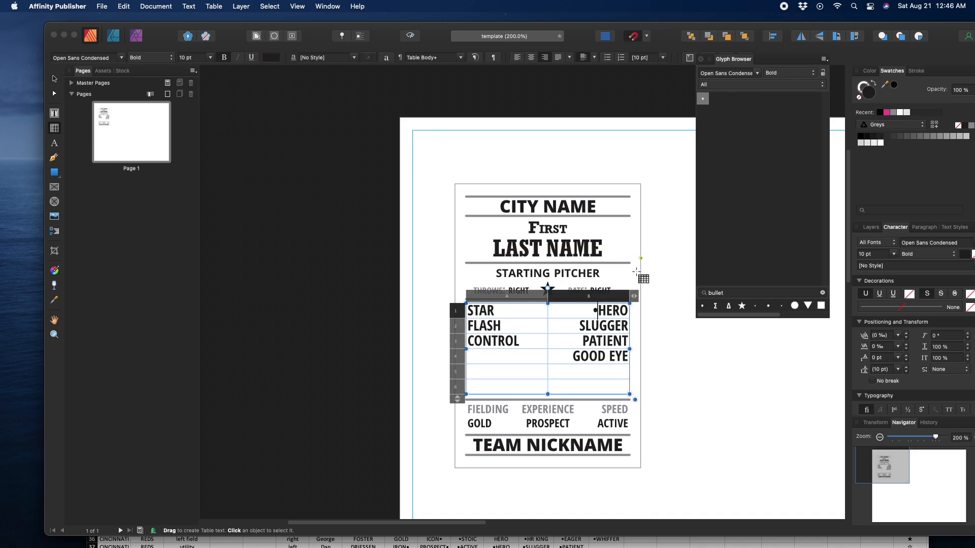
Copy the bullet before HERO, switch to the Excel workbook and examine the bullets in EXPERIENCE cells J2 and J5
double_click(595, 312)
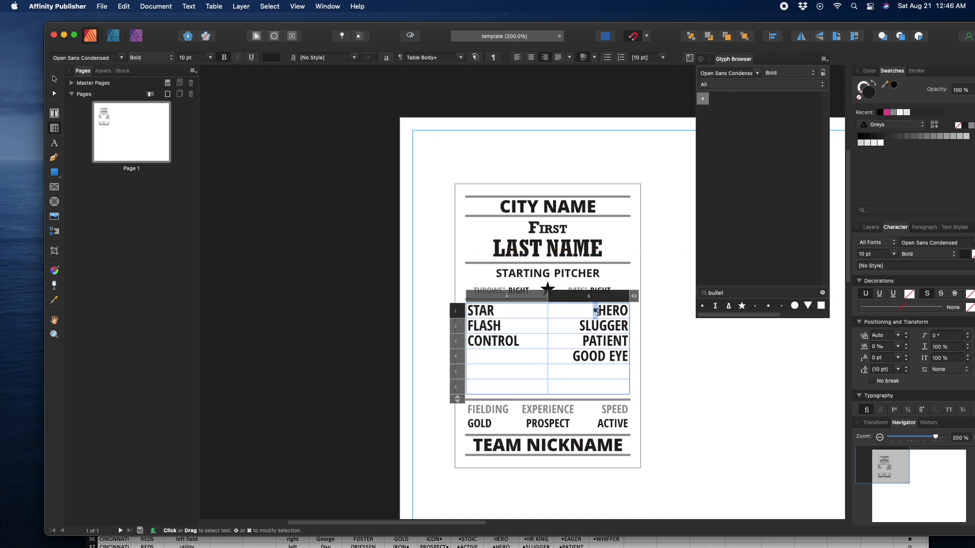
right_click(596, 312)
click(608, 339)
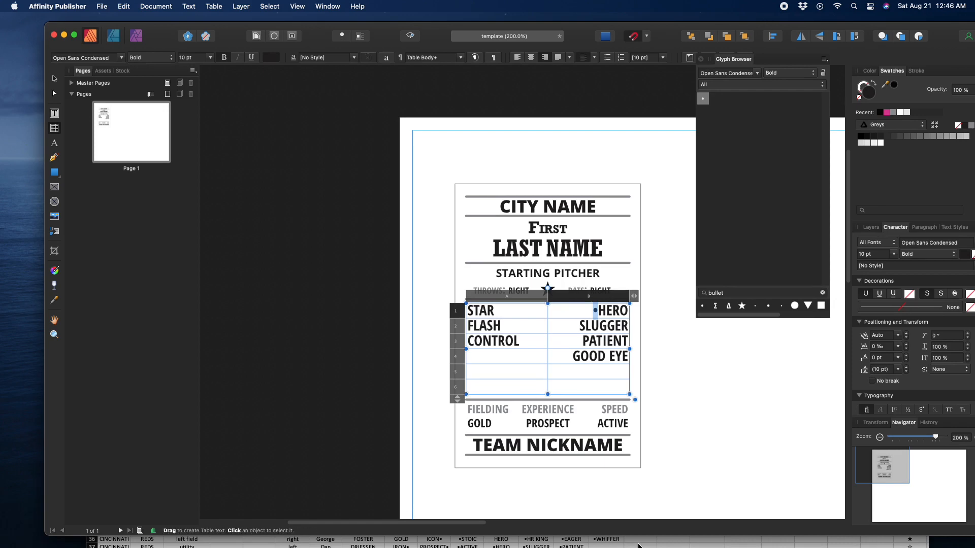
click(638, 545)
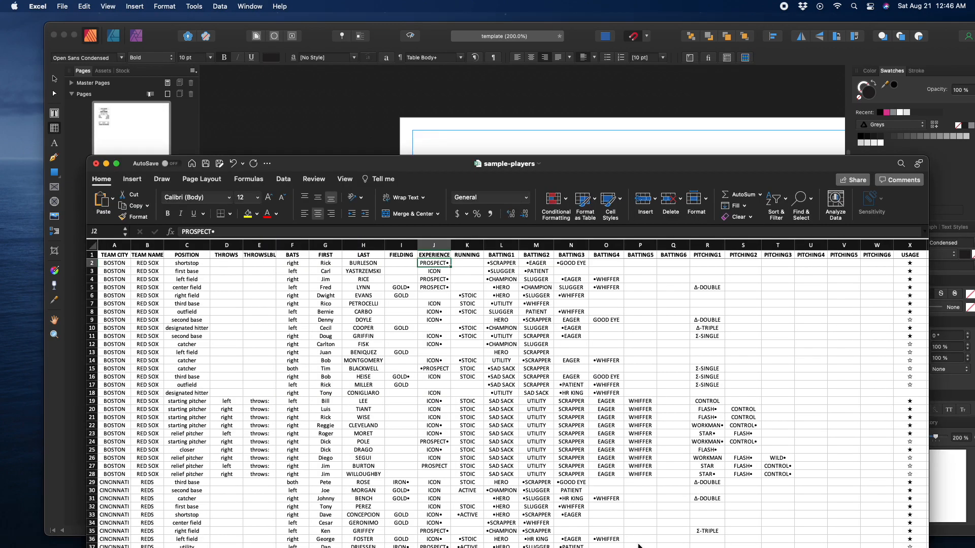
double_click(449, 263)
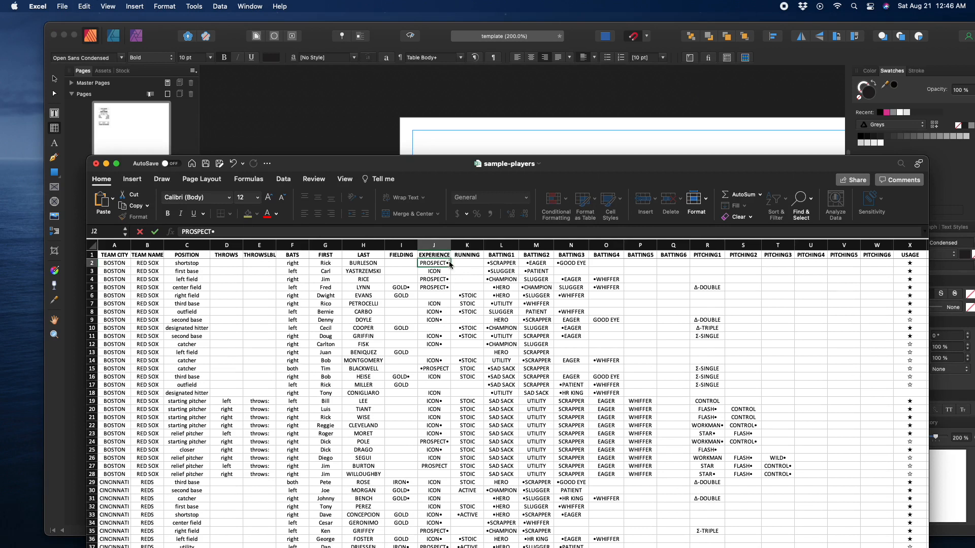
click(449, 288)
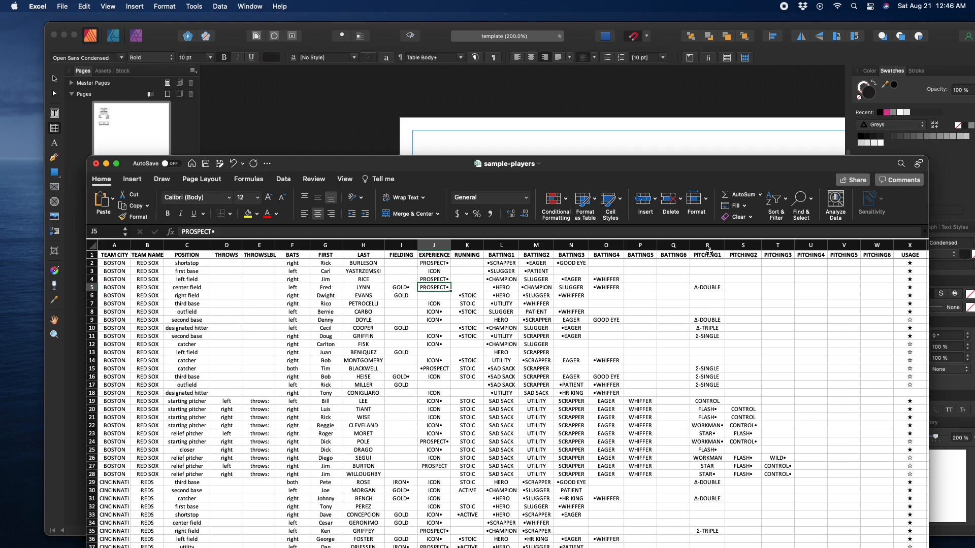
Switch to Affinity Publisher and search the Open Sans Condensed glyphs for "sigma" and "delta"
click(668, 44)
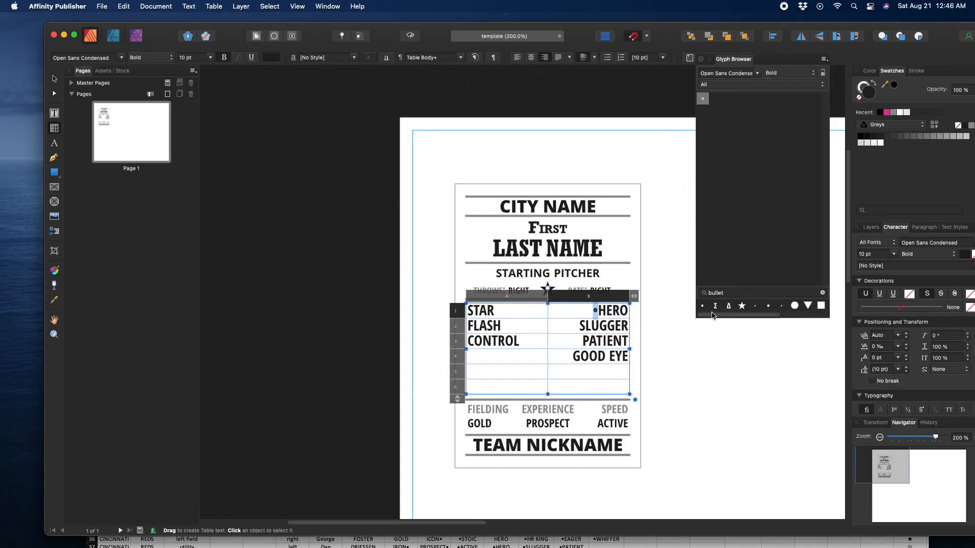
click(719, 293)
double_click(719, 293)
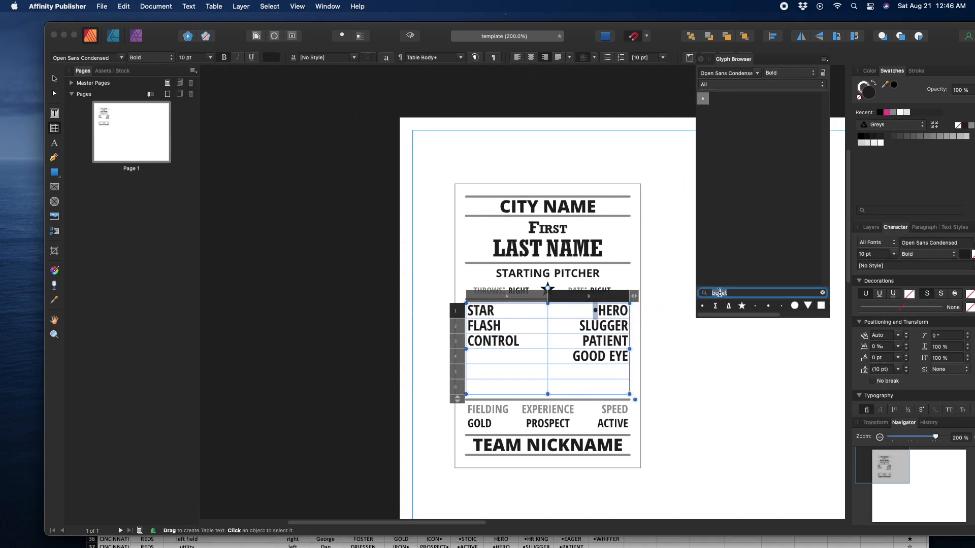
text(sigma)
double_click(737, 293)
text(de)
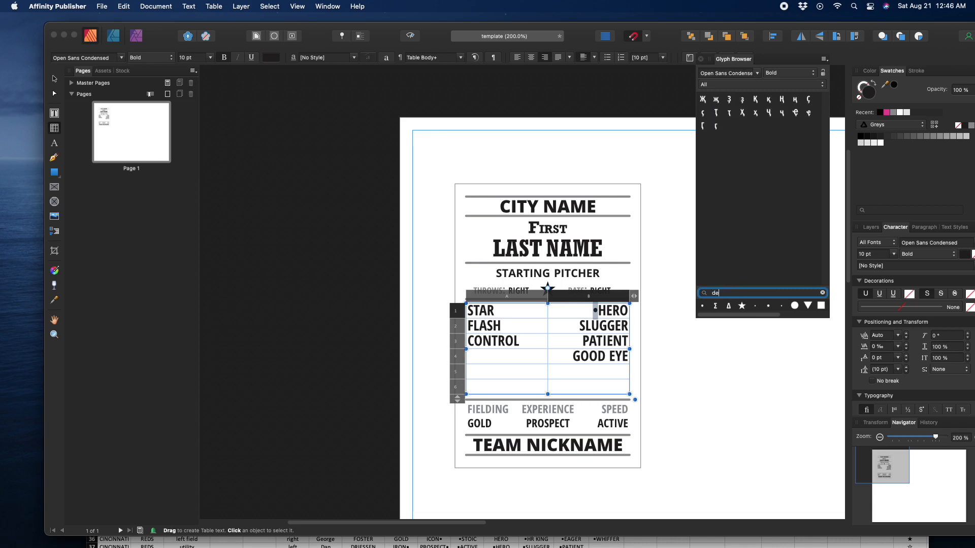
text(lta)
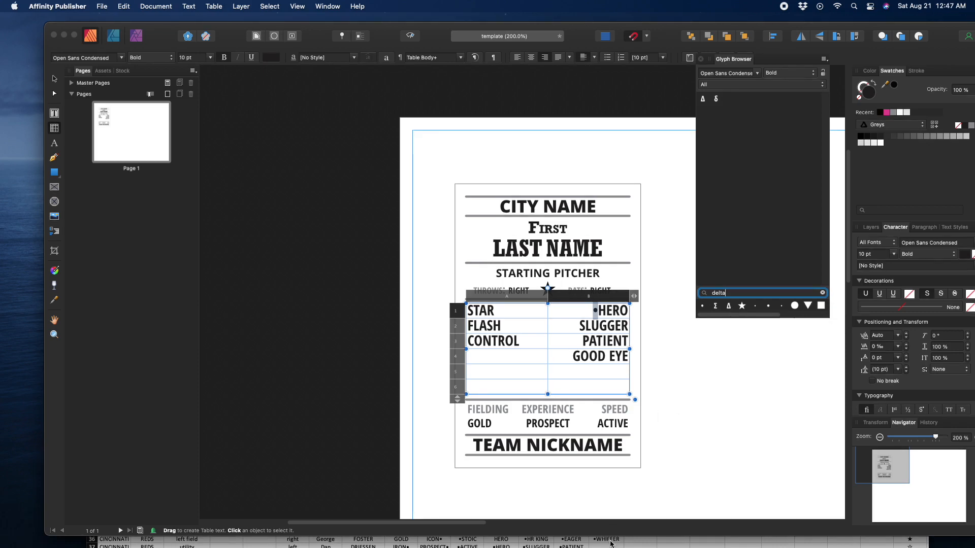
Switch to the Excel workbook and go through the BATTING1 to BATTING6 columns
click(642, 545)
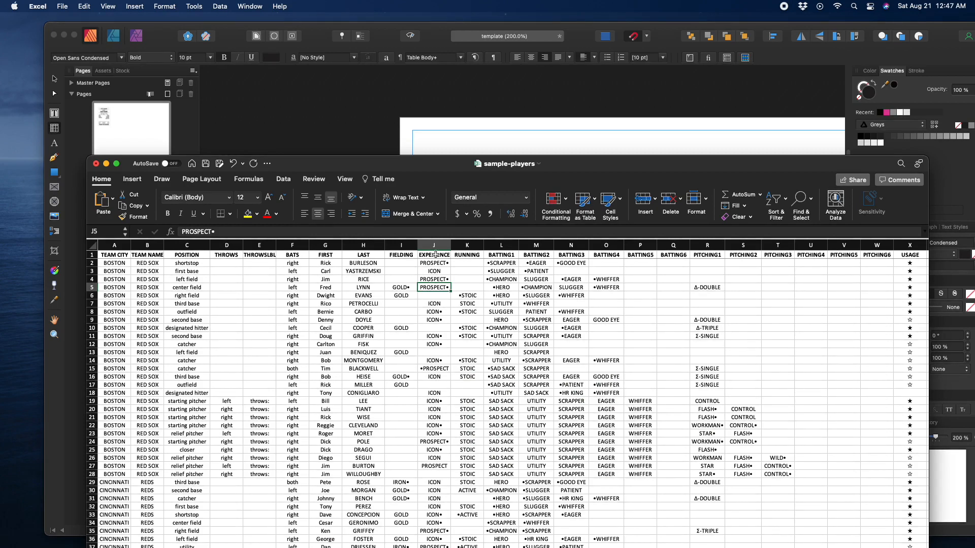
click(505, 257)
click(536, 263)
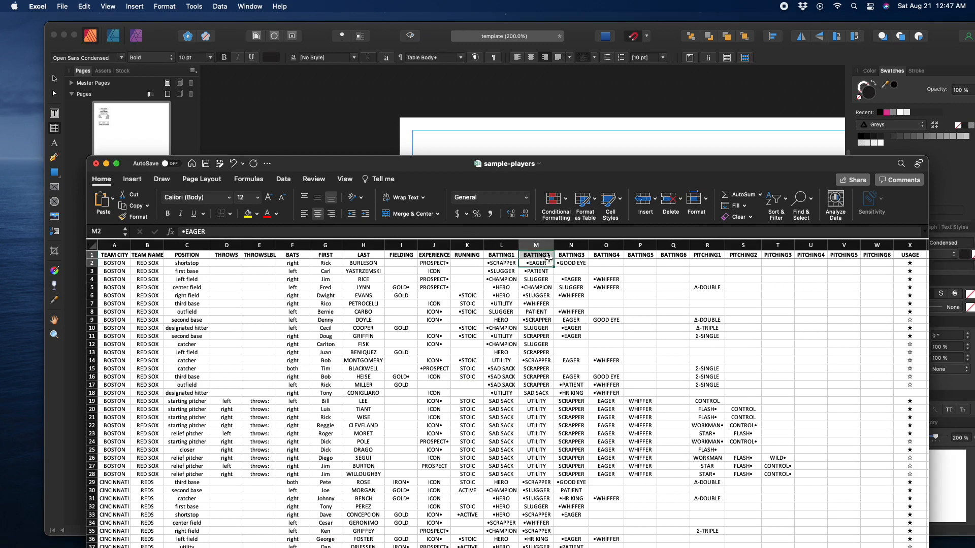
click(571, 257)
click(616, 257)
click(652, 257)
click(684, 256)
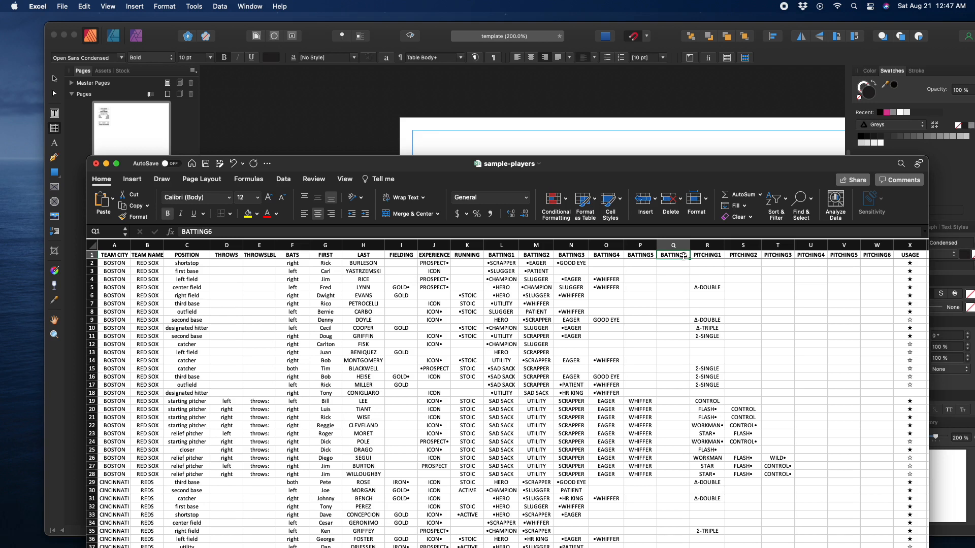
Switch to Affinity Publisher, check the six batting cells in column B of the card's ability table, and deselect the table
click(731, 128)
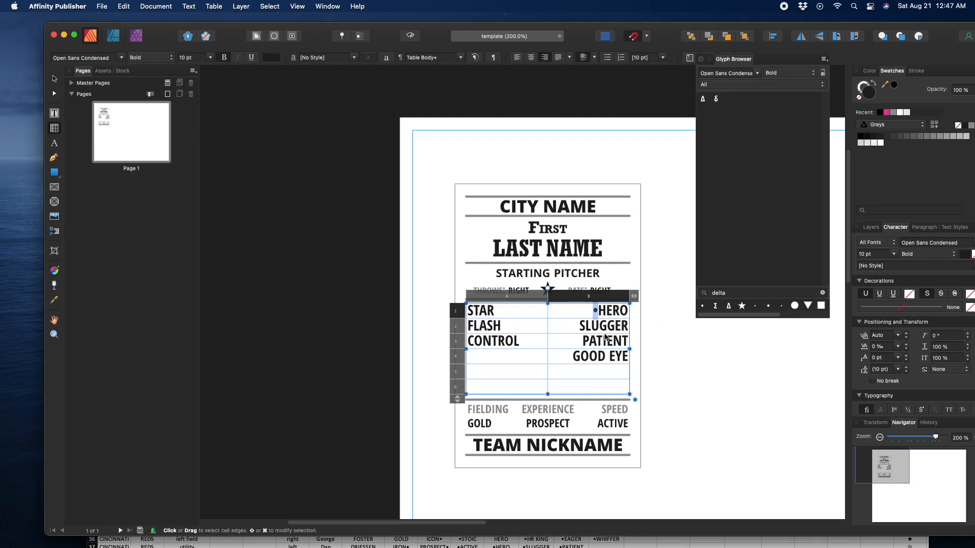
click(587, 318)
click(583, 311)
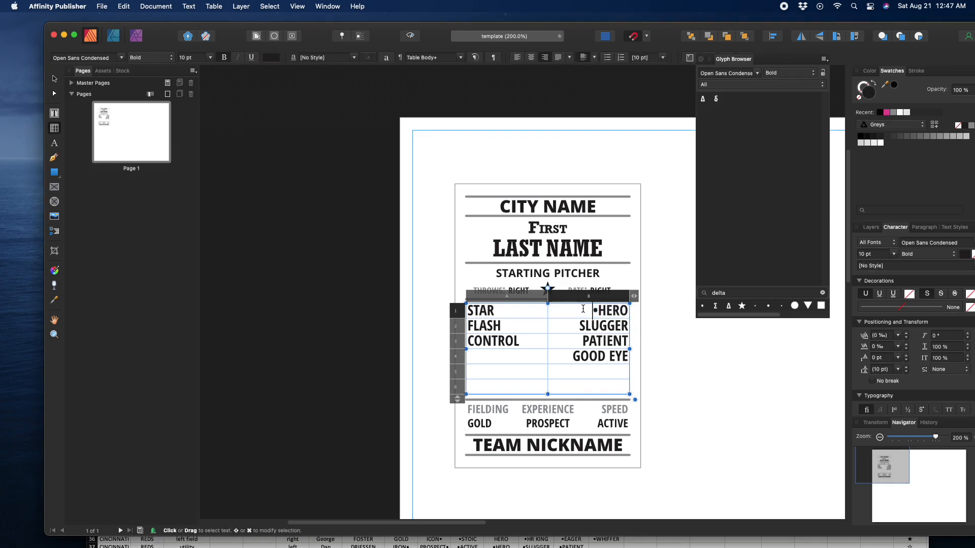
click(579, 326)
click(582, 341)
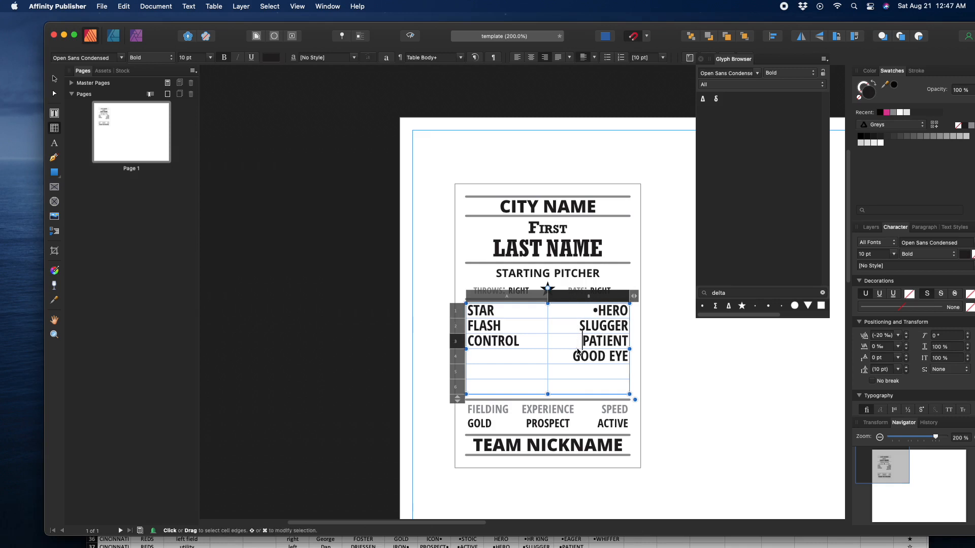
click(576, 356)
click(579, 372)
click(581, 385)
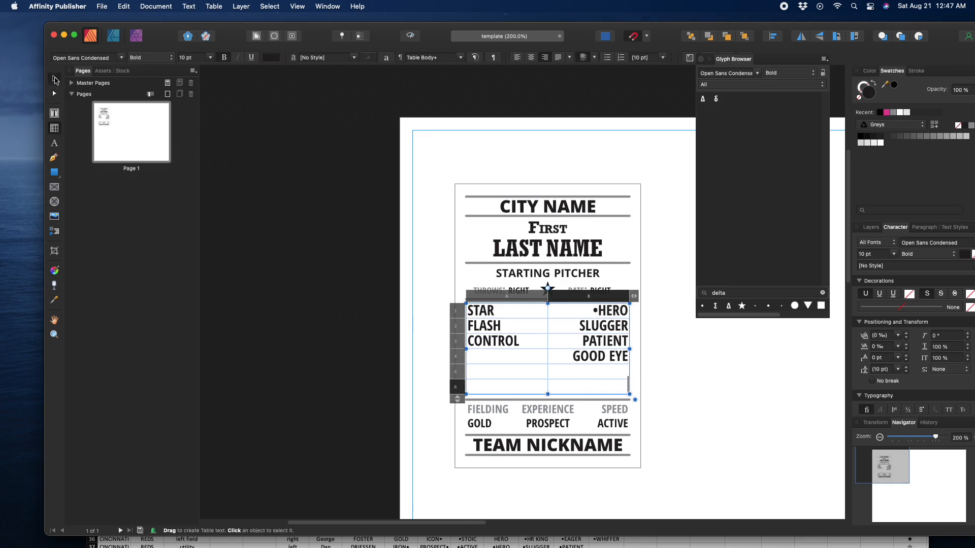
click(54, 79)
click(316, 271)
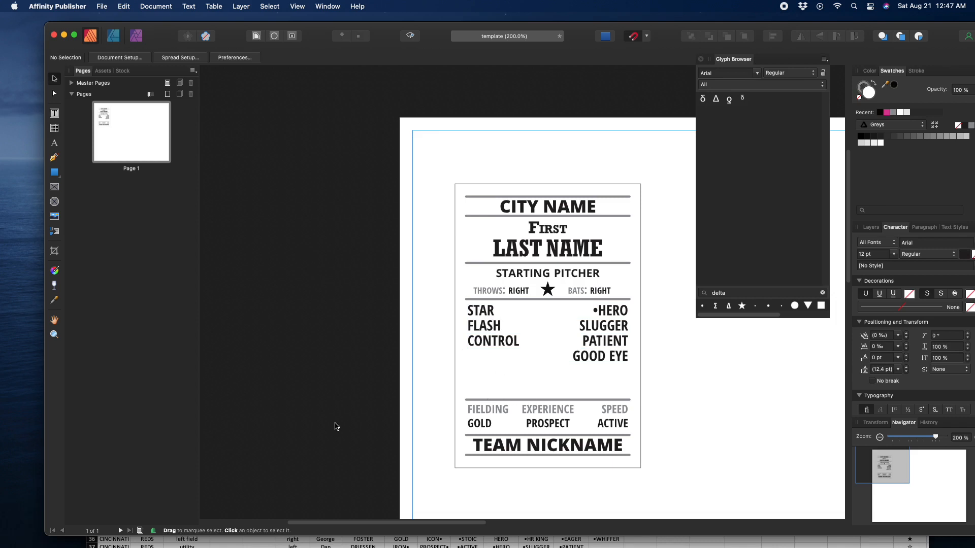
Switch to the Excel workbook, examine the delta entries in PITCHING1 cells R5 and R9, and return to the Affinity Publisher card template
click(568, 544)
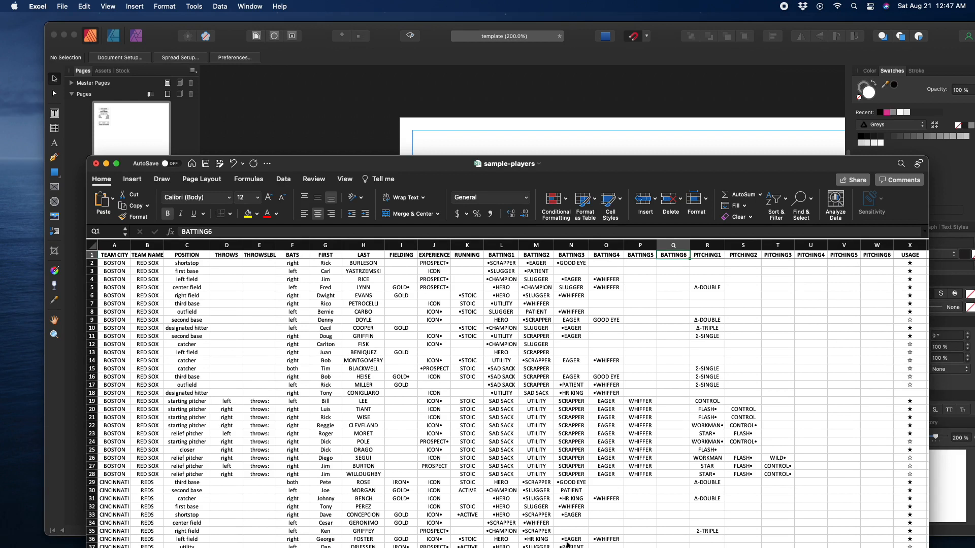
click(715, 289)
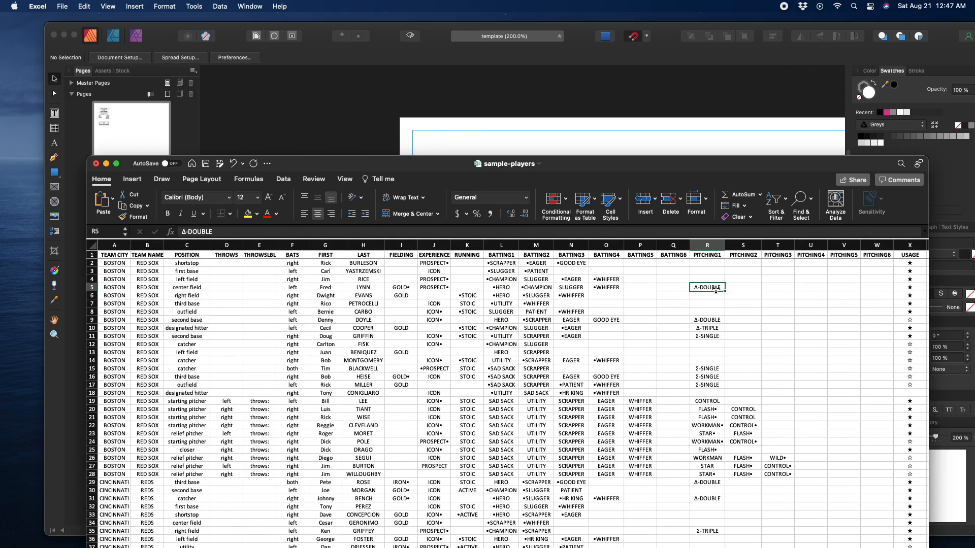
click(716, 320)
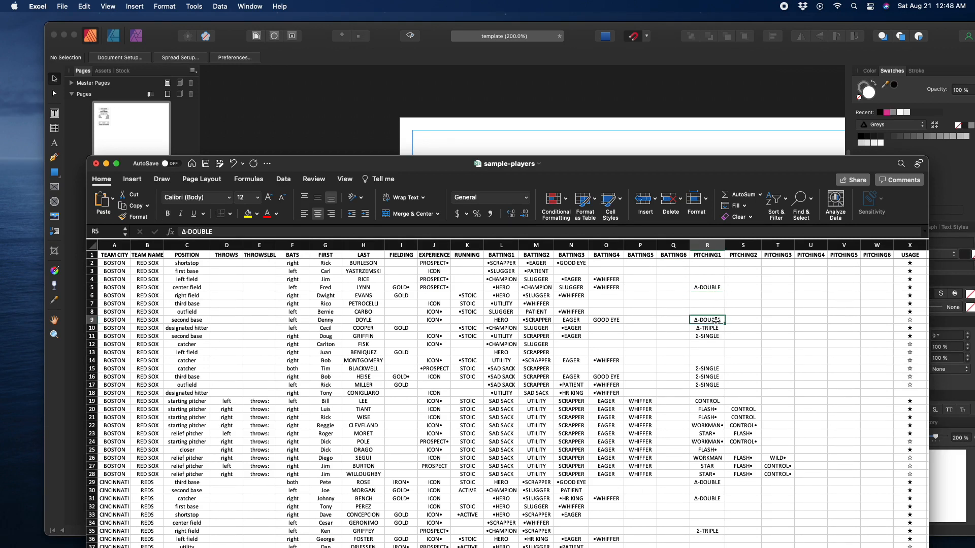
click(716, 287)
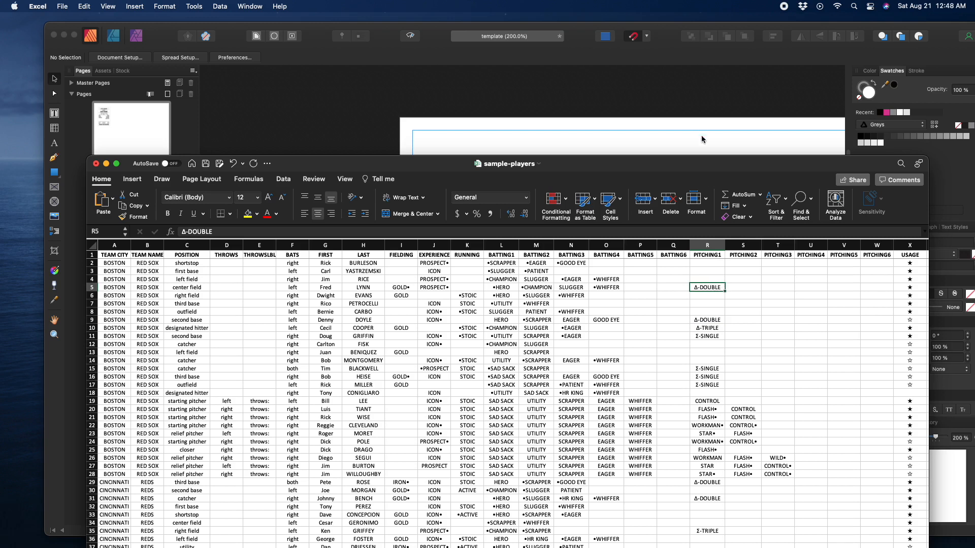
click(664, 124)
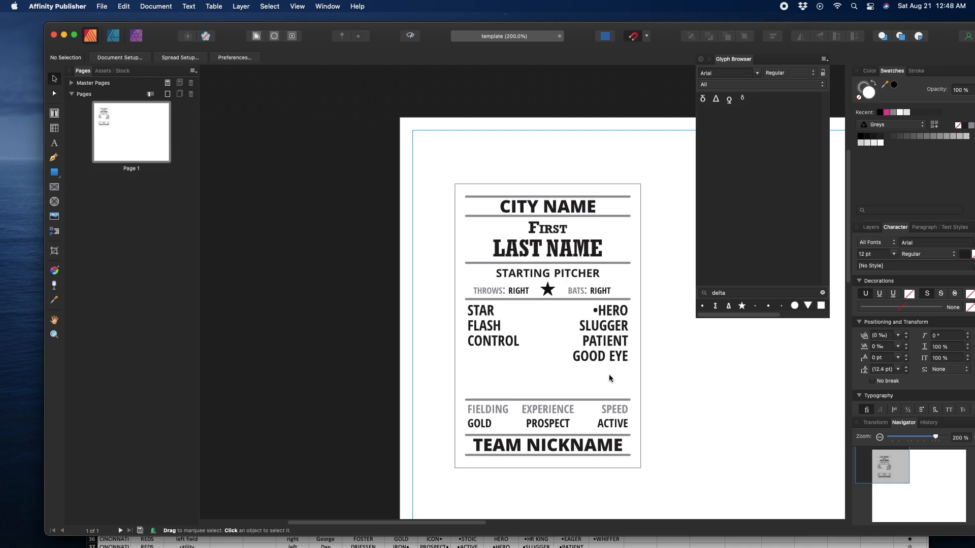
Switch to the Excel workbook and examine the star glyphs and their font in USAGE cells X2, X9, X10 and X12
click(633, 544)
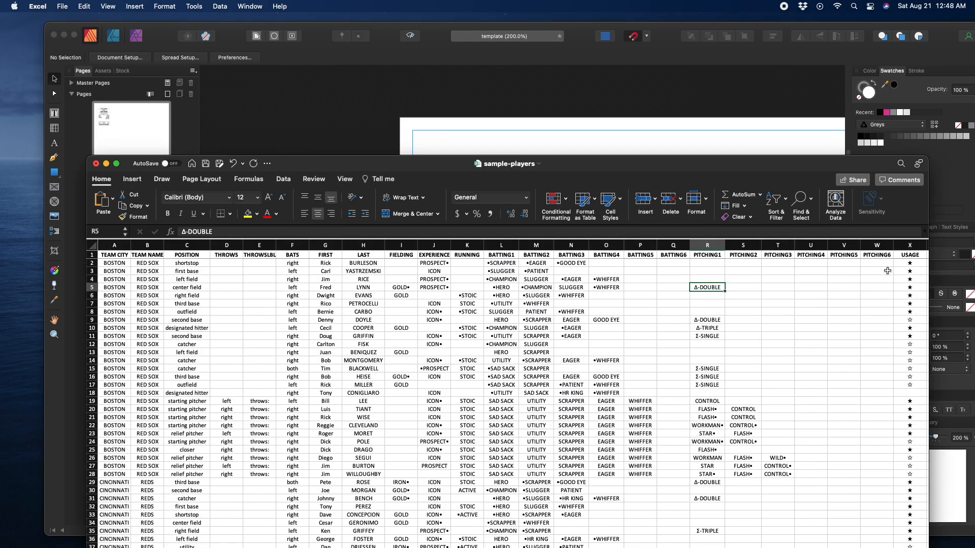
click(902, 263)
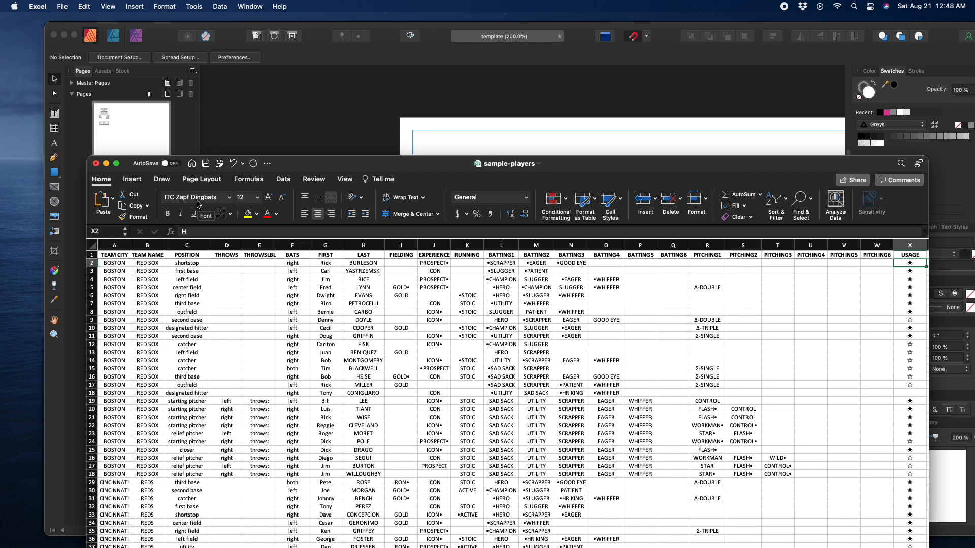
click(909, 320)
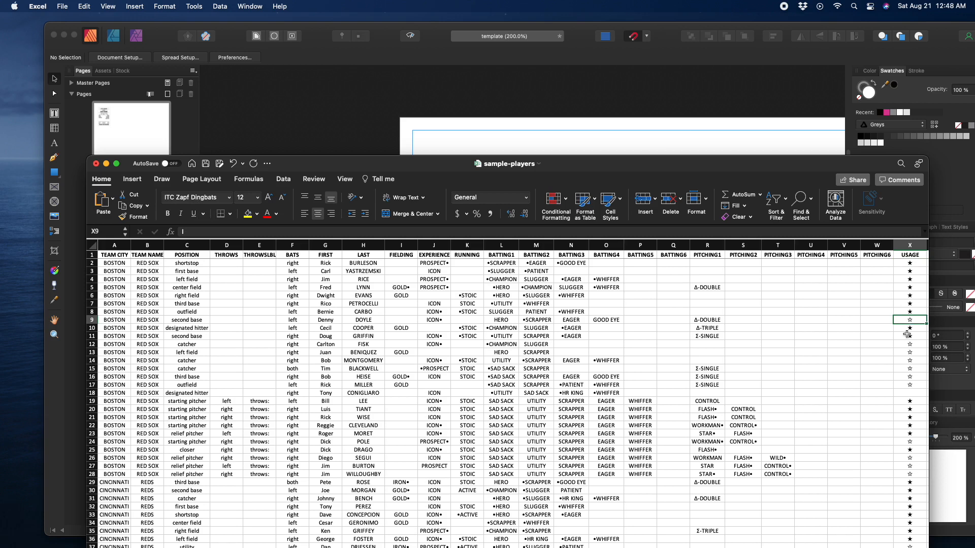
click(908, 328)
click(906, 345)
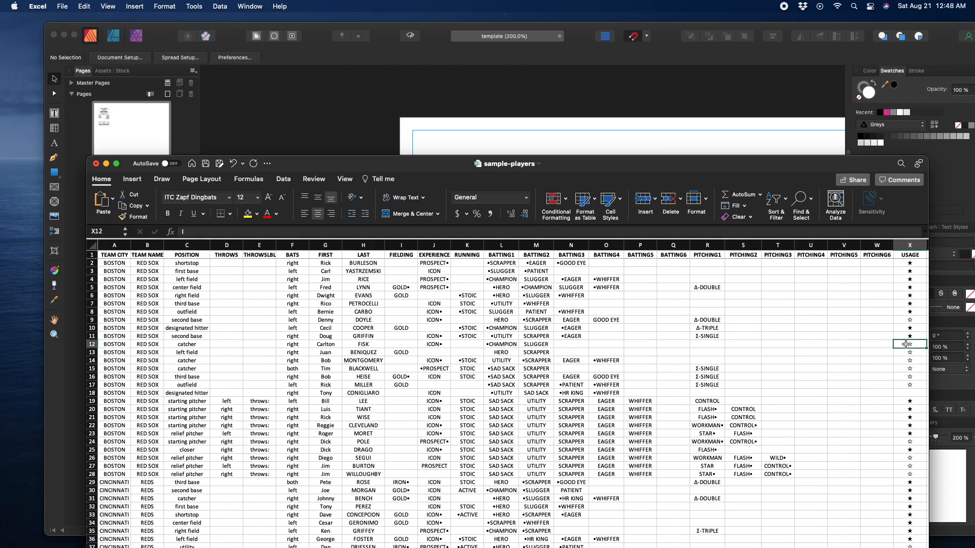
click(822, 393)
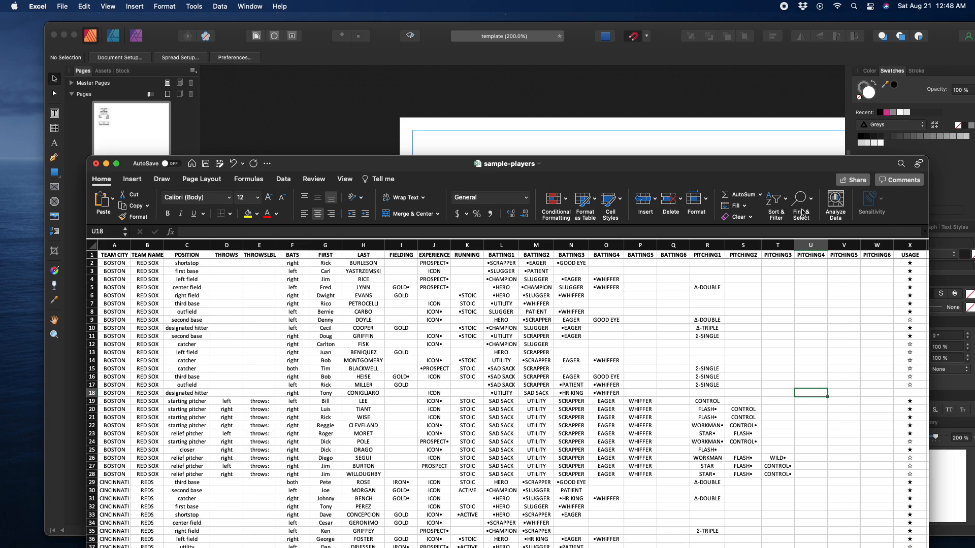
Switch to Affinity Publisher and move the Player Card group closer to the page's upper-left margin corner
click(662, 48)
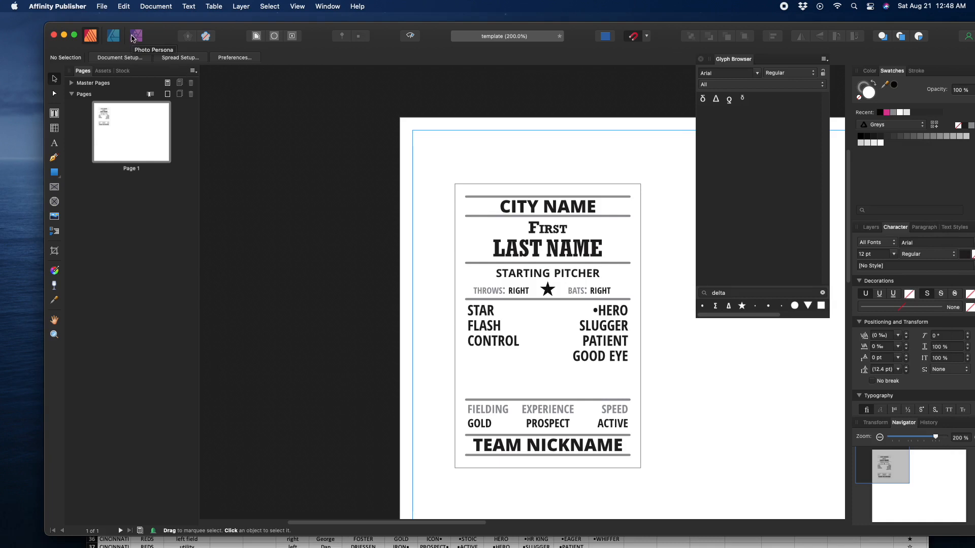
click(498, 188)
drag(532, 197, 505, 185)
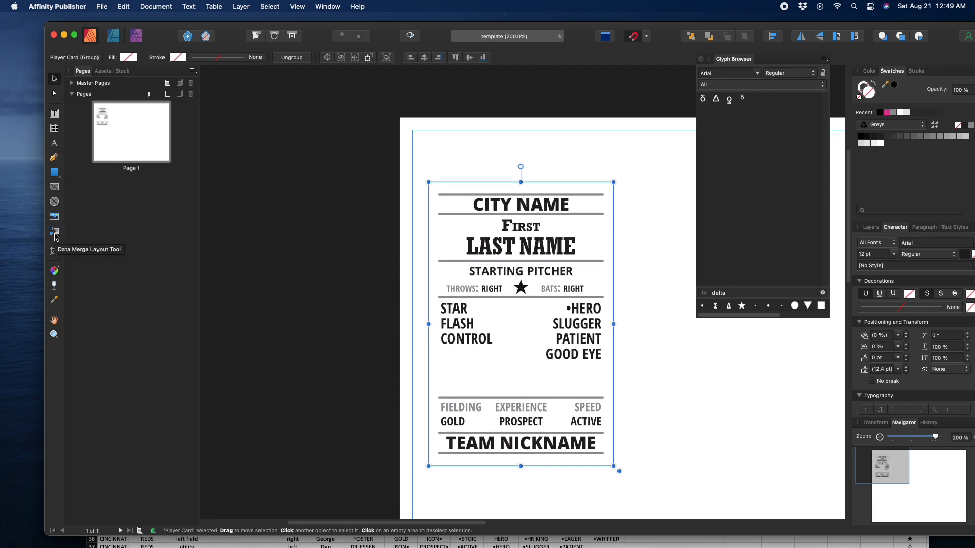
Draw a Data Merge Layout that fills the whole area inside the page margins
click(56, 237)
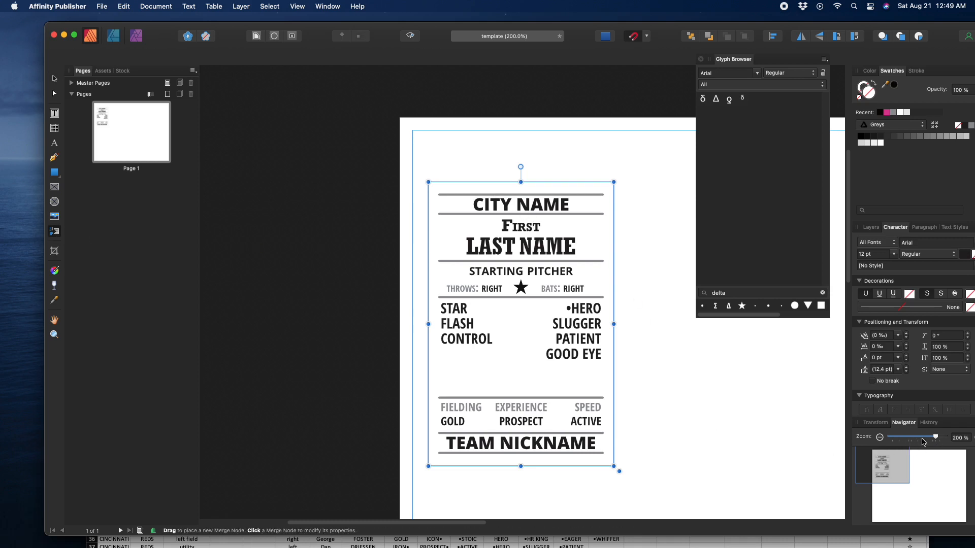
drag(935, 438, 931, 440)
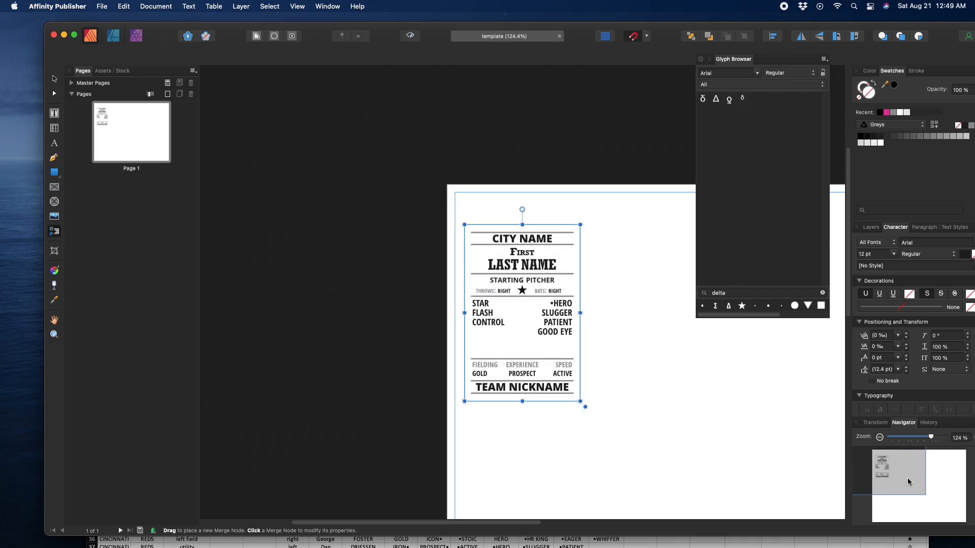
drag(909, 483, 930, 471)
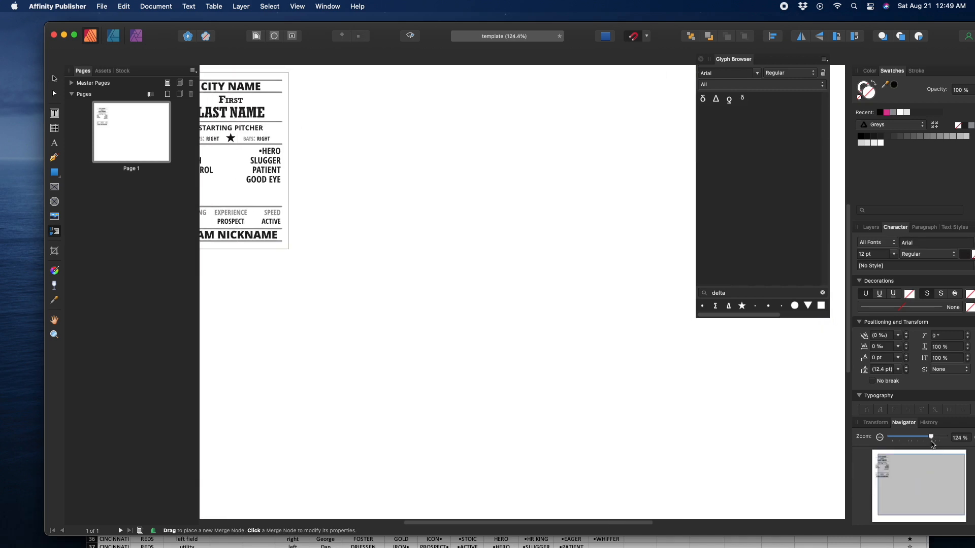
drag(931, 438, 924, 439)
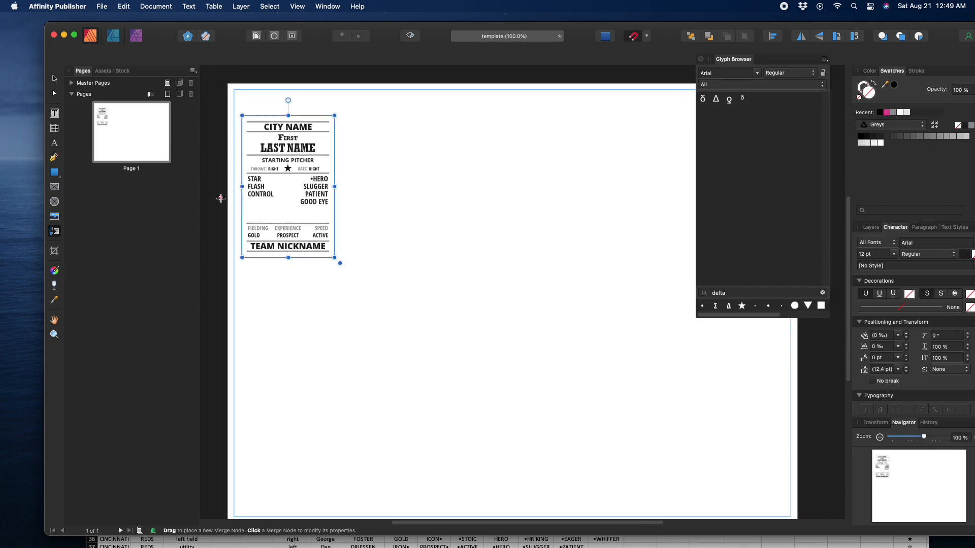
mouse_move(233, 90)
mouse_down()
mouse_move(324, 136)
mouse_move(580, 378)
mouse_move(769, 515)
mouse_move(790, 416)
mouse_up()
Set the Data Merge Layout grid to 3 rows and 6 columns
scroll(603, 474, up, 5)
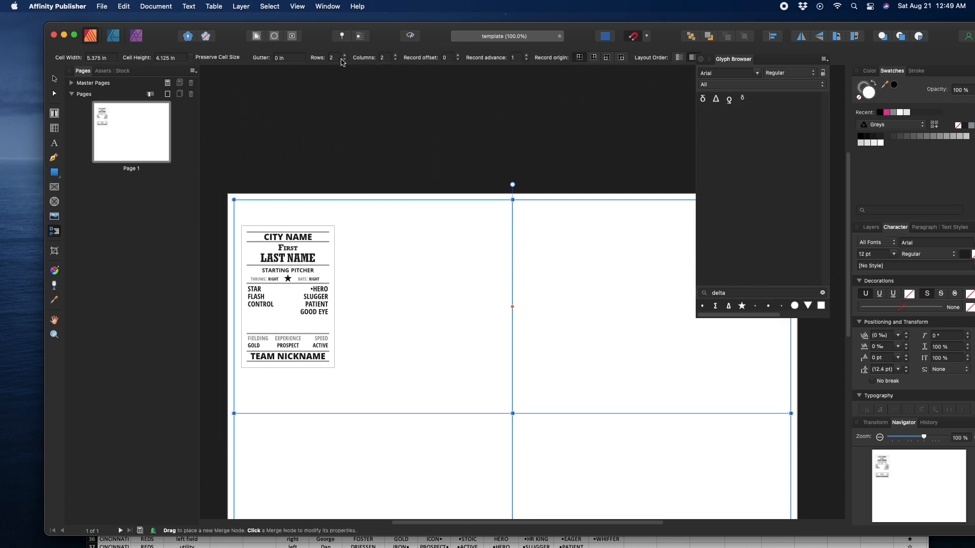
text(3)
click(386, 59)
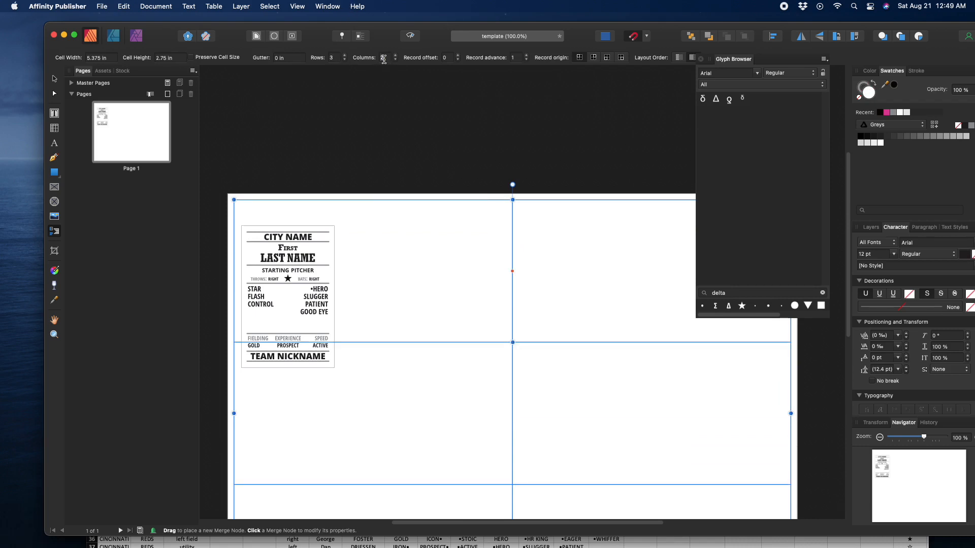
text(6)
key(Return)
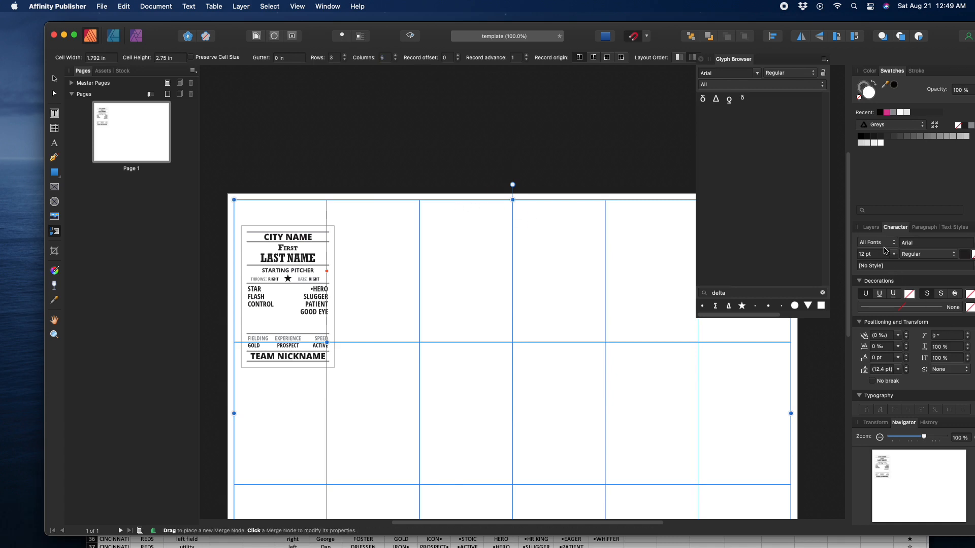
Collapse the Player Card group in the layer list and nest it inside the Data Merge Layout layer
click(872, 227)
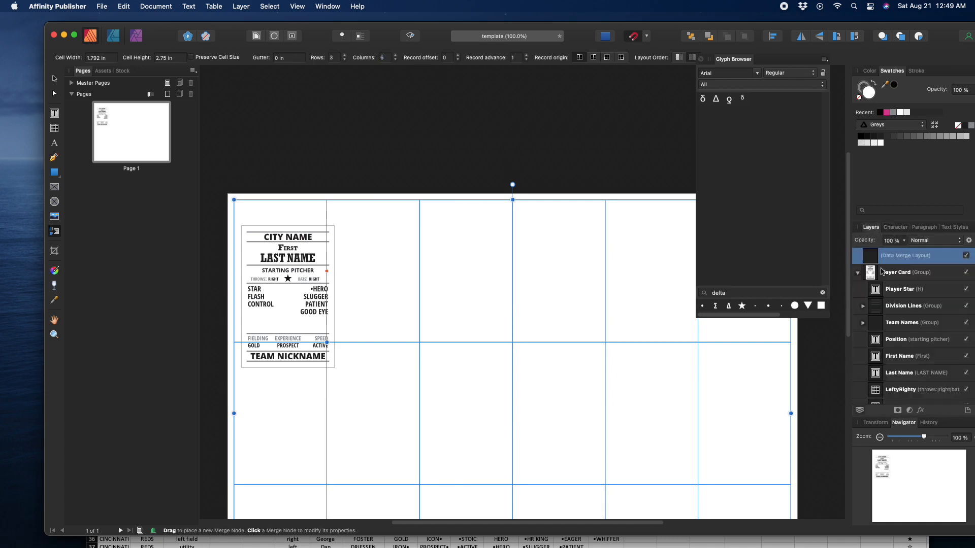
click(858, 272)
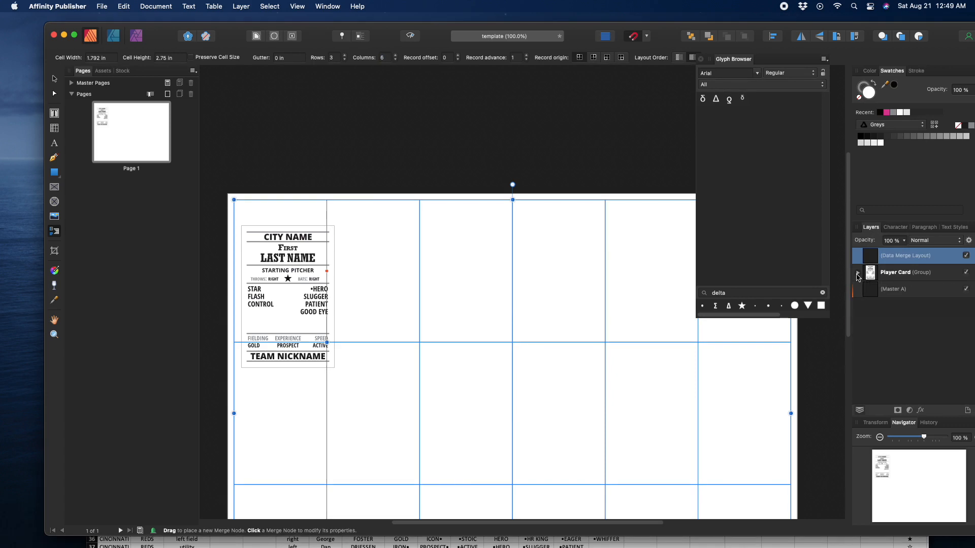
click(905, 275)
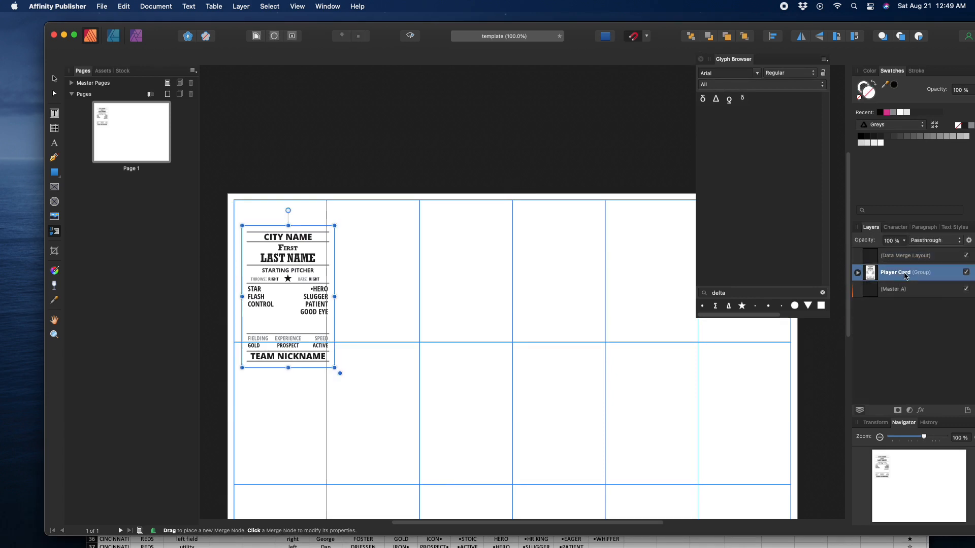
mouse_move(905, 275)
mouse_down()
mouse_move(912, 251)
mouse_move(909, 292)
mouse_move(909, 262)
mouse_up()
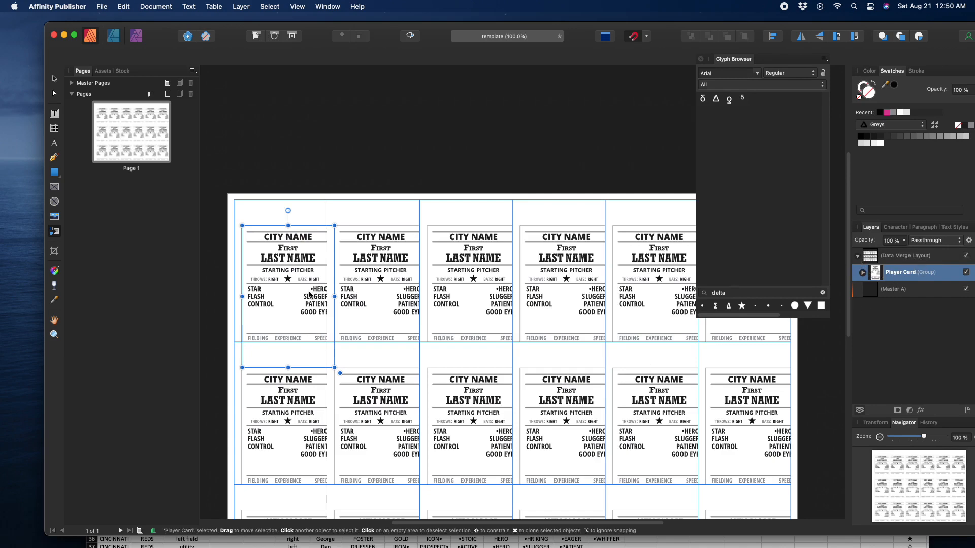
Align the Player Card group with the first cell of the merge layout, deselect it, and check the repeated cards on the page
drag(310, 295, 304, 271)
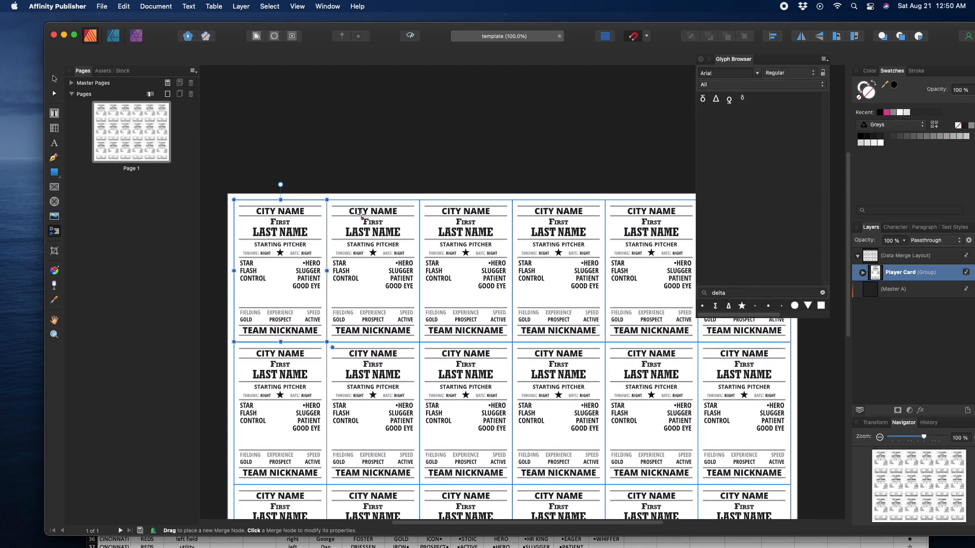
click(367, 175)
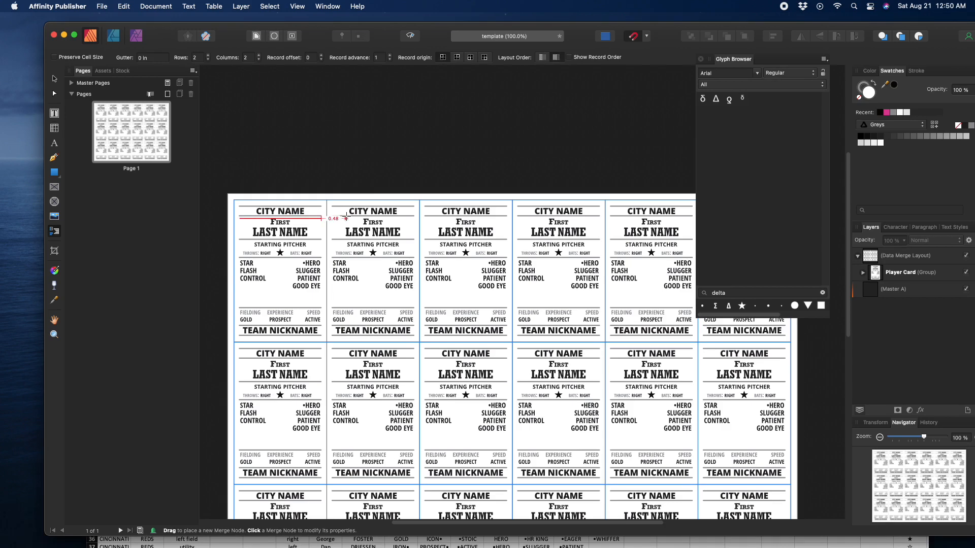
scroll(309, 226, down, 1)
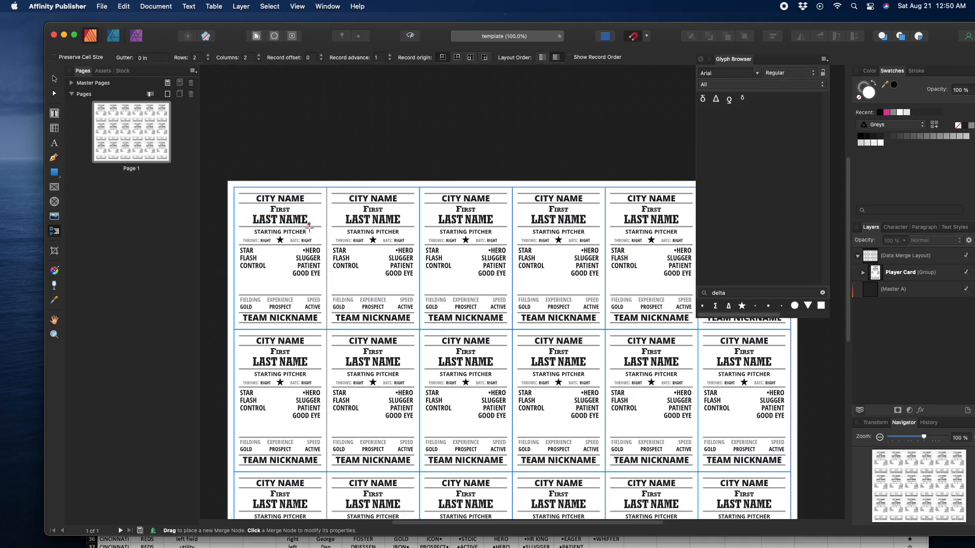
scroll(309, 226, down, 4)
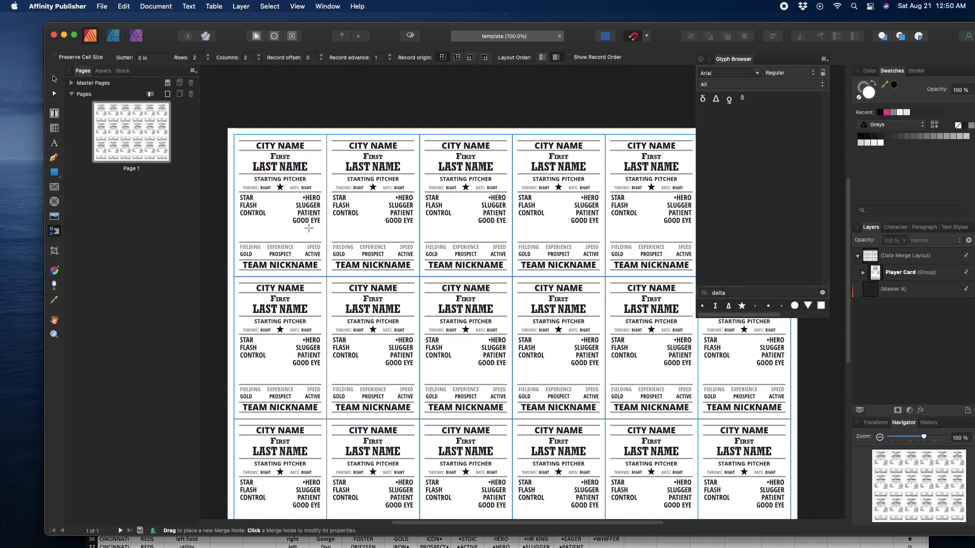
scroll(309, 228, up, 12)
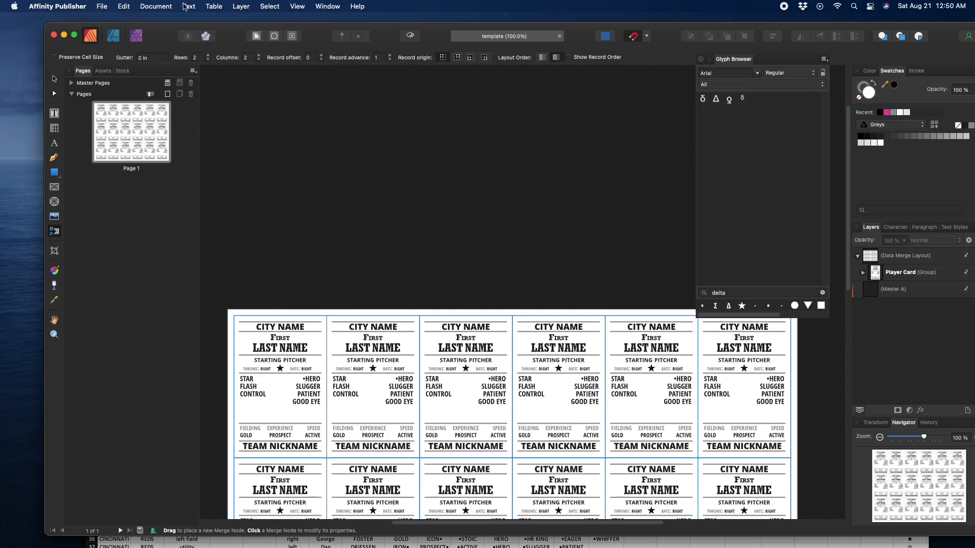
Open the Data Merge Manager and add sample-players.xlsx from the baseball folder as the merge source
click(161, 10)
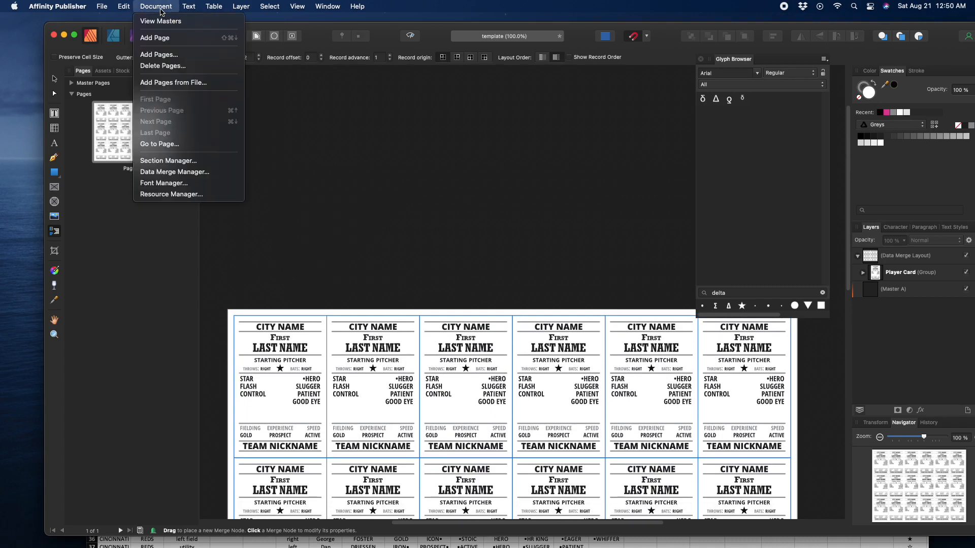
click(172, 173)
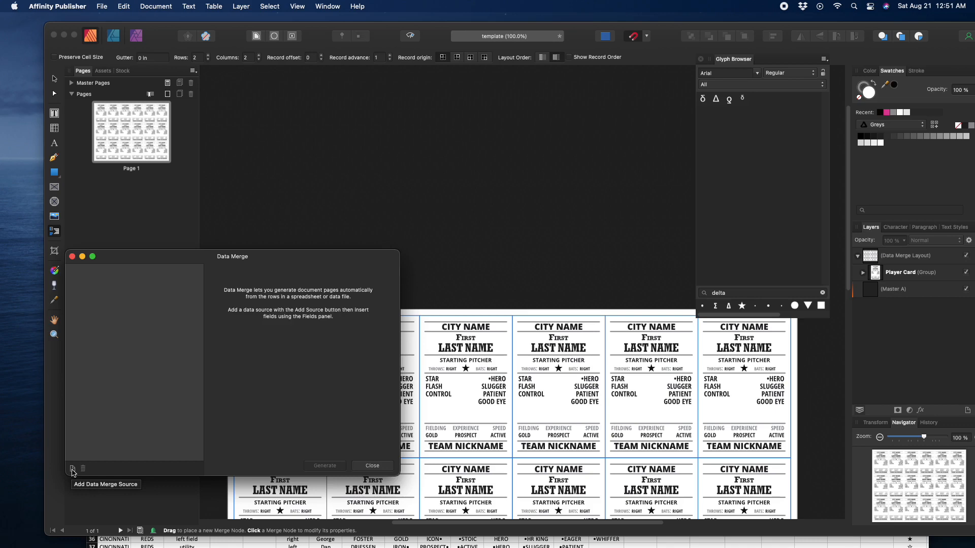
click(72, 469)
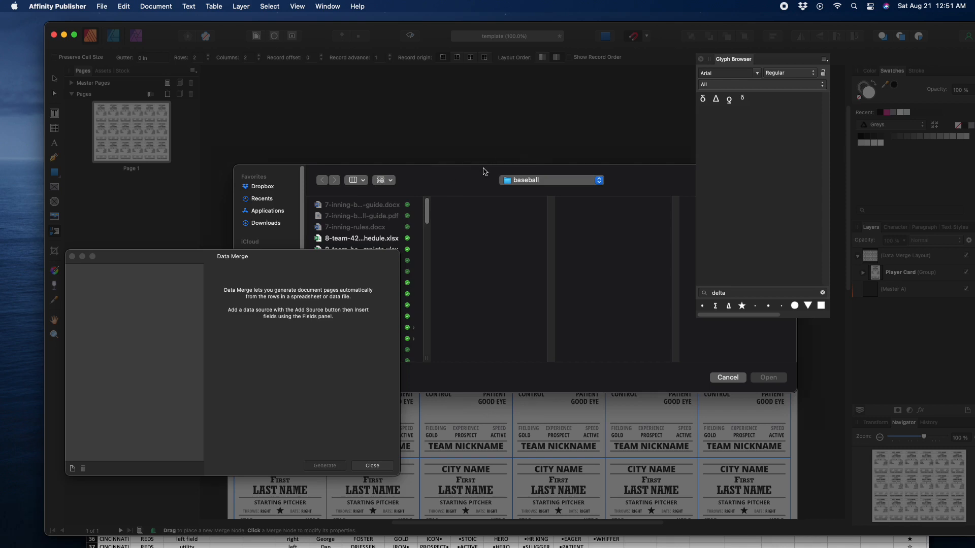
drag(319, 257, 205, 265)
scroll(352, 313, down, 3)
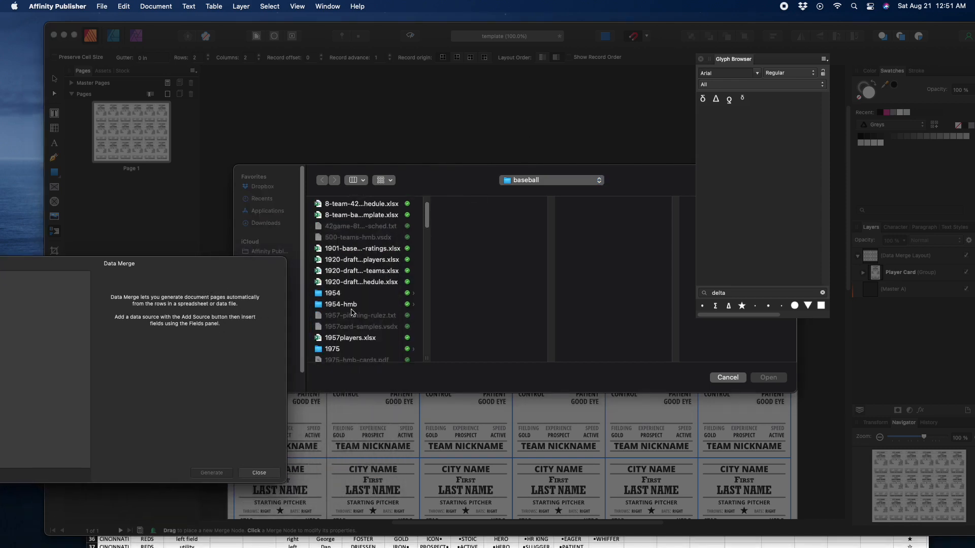
scroll(352, 313, down, 10)
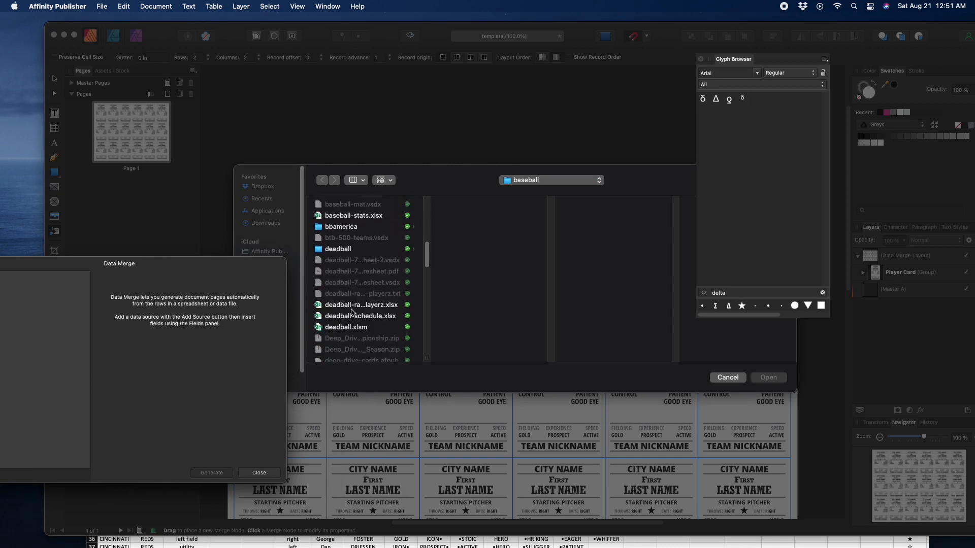
scroll(352, 313, down, 10)
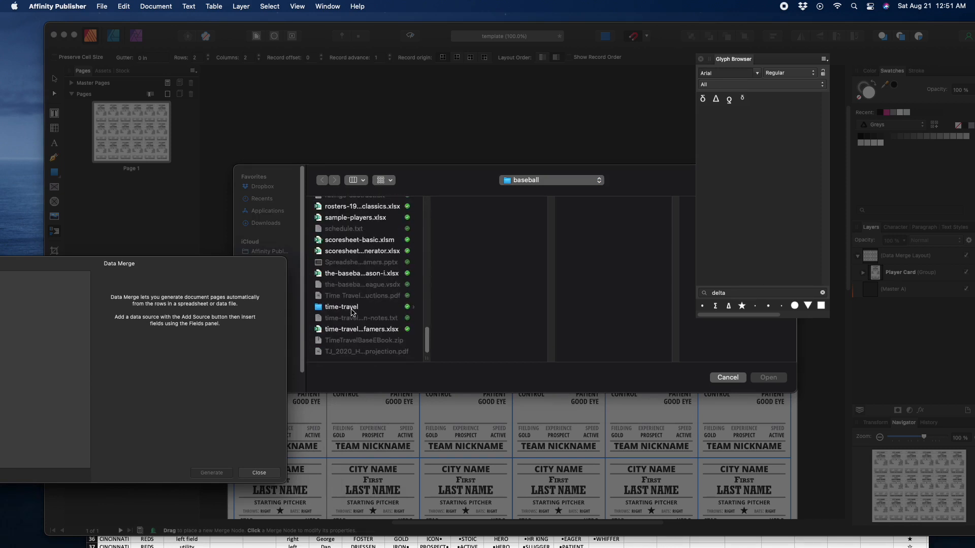
scroll(353, 312, up, 2)
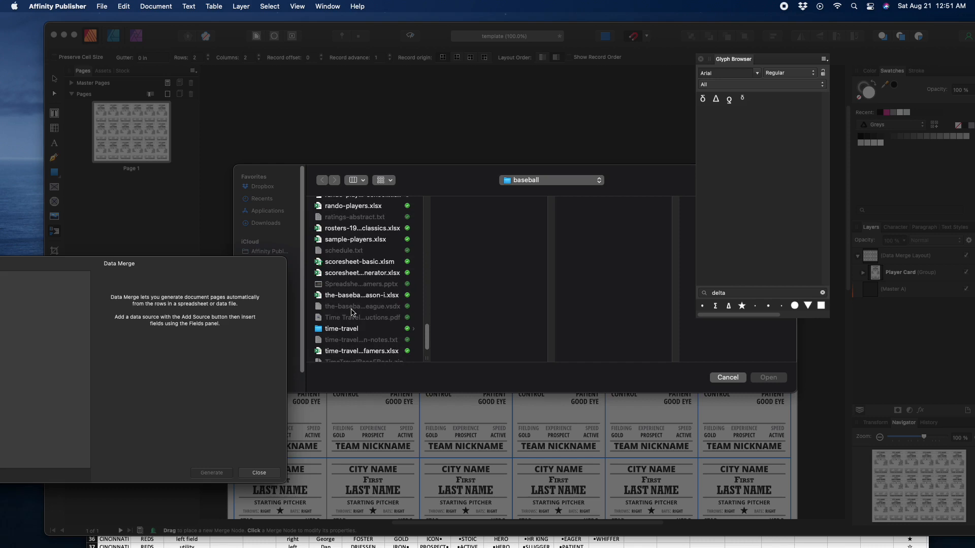
scroll(354, 313, up, 1)
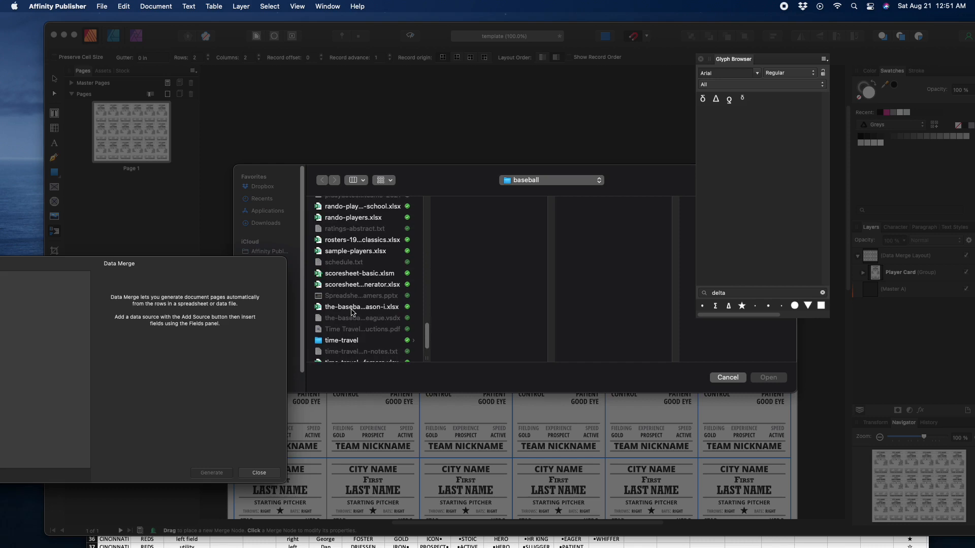
click(361, 251)
click(356, 253)
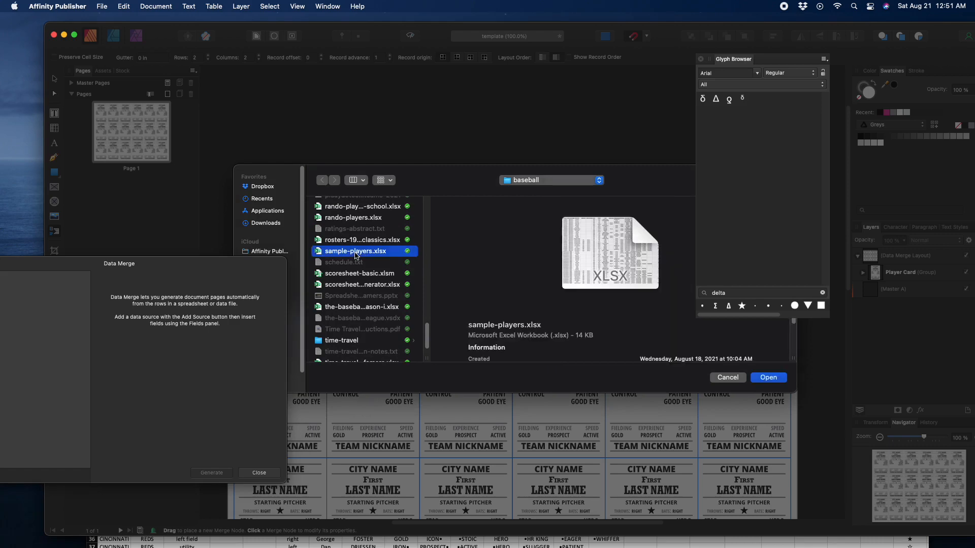
click(769, 379)
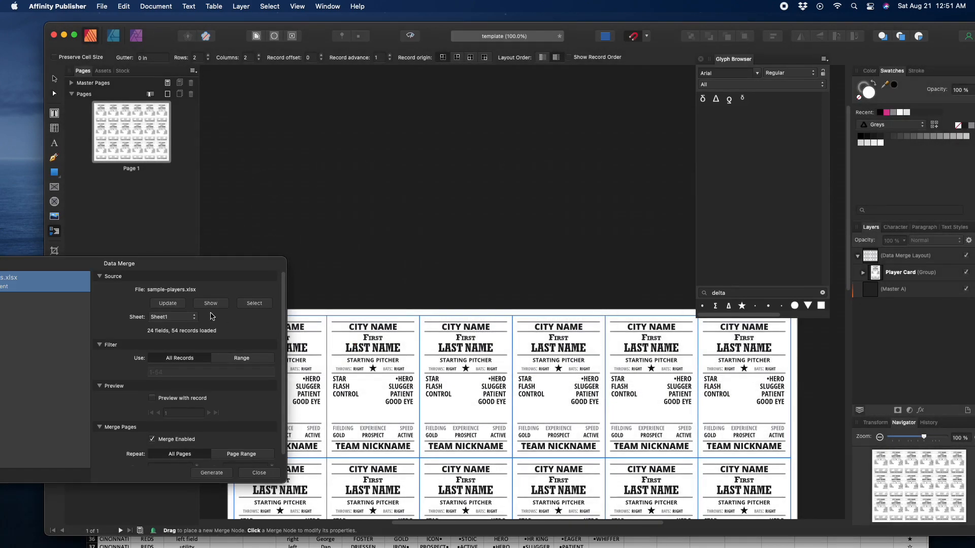
Move the Data Merge dialog clear, close the Glyph Browser, and check the sheets available in the merge source
drag(192, 267, 378, 223)
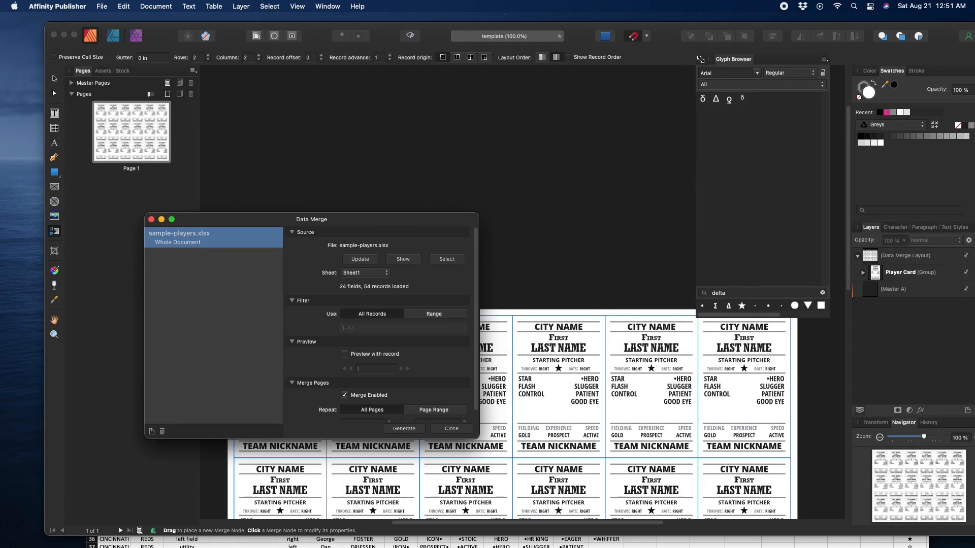
click(702, 60)
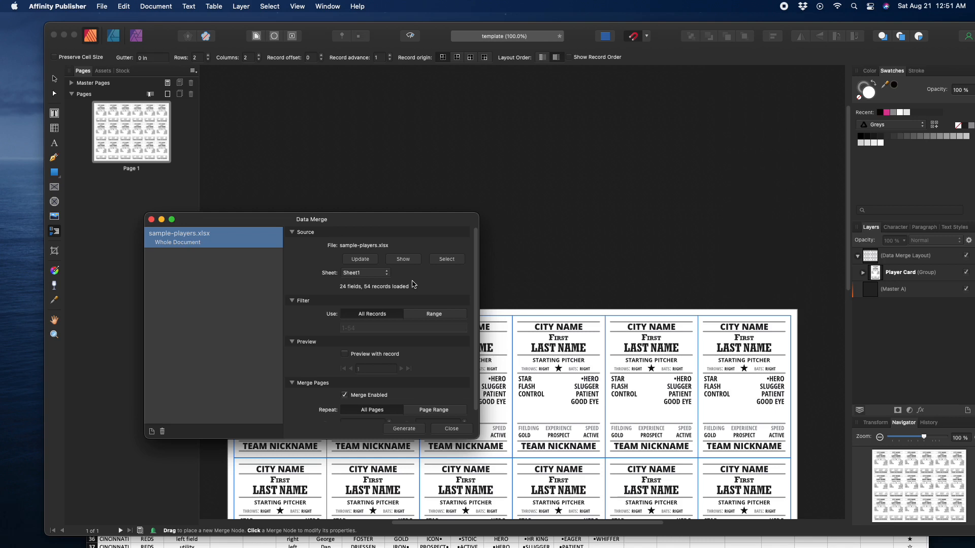
click(387, 275)
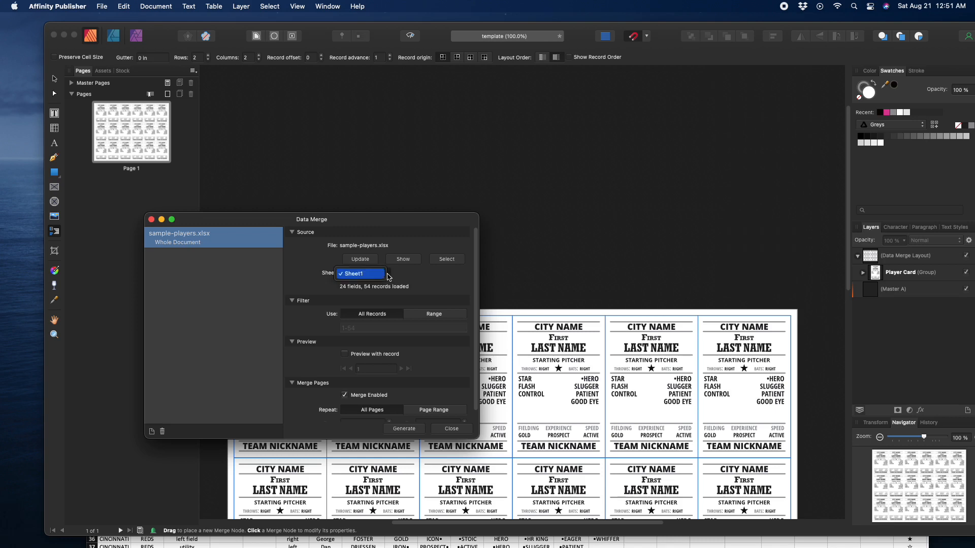
click(424, 282)
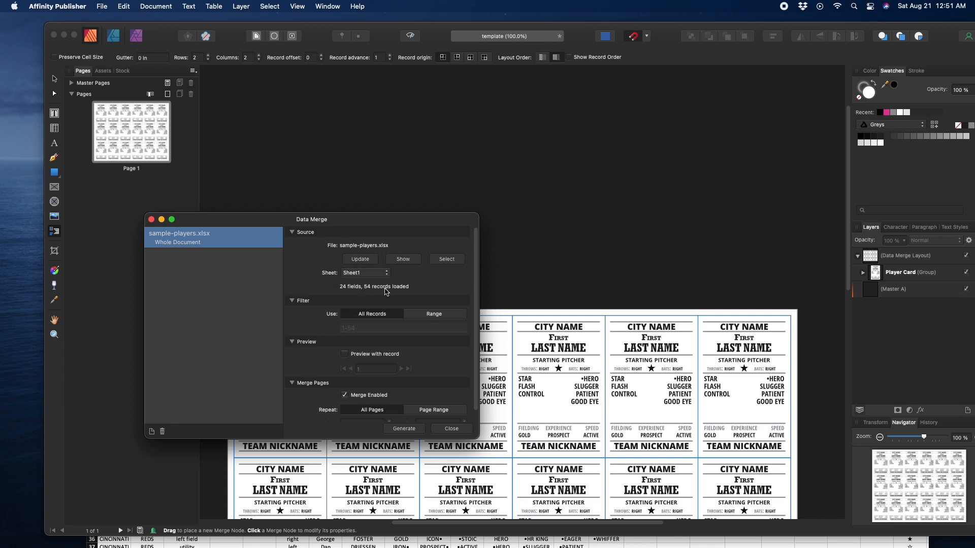
Switch the merge filter from all records to a record range and close the Data Merge Manager
click(435, 315)
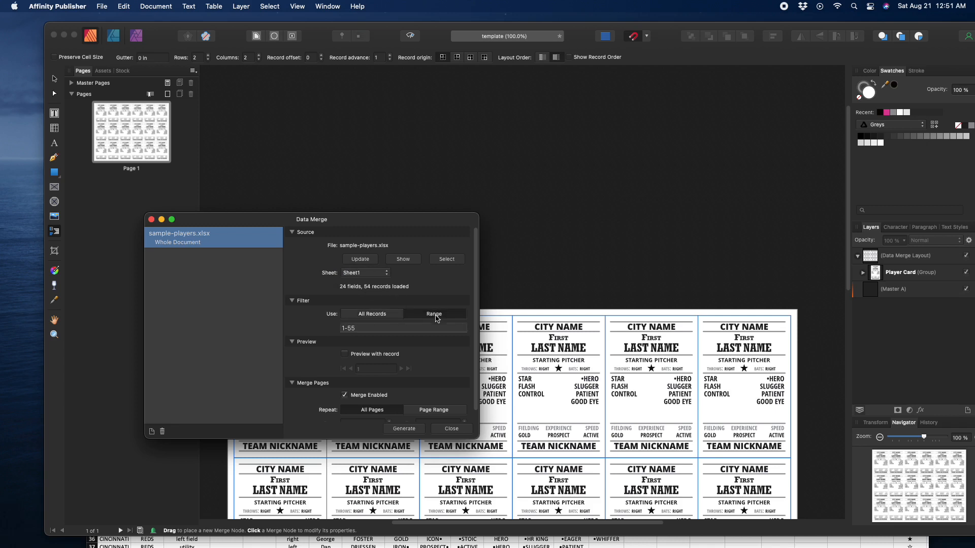
click(346, 328)
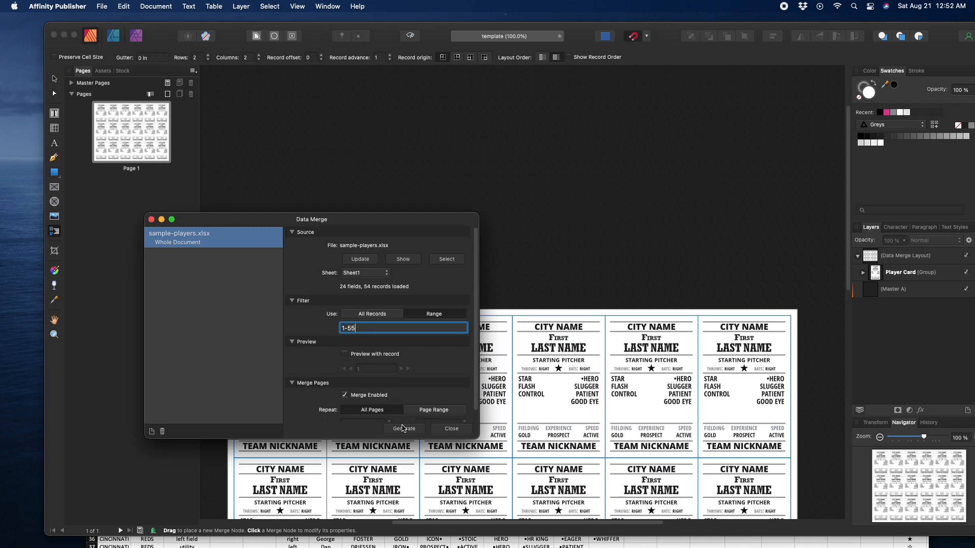
click(463, 432)
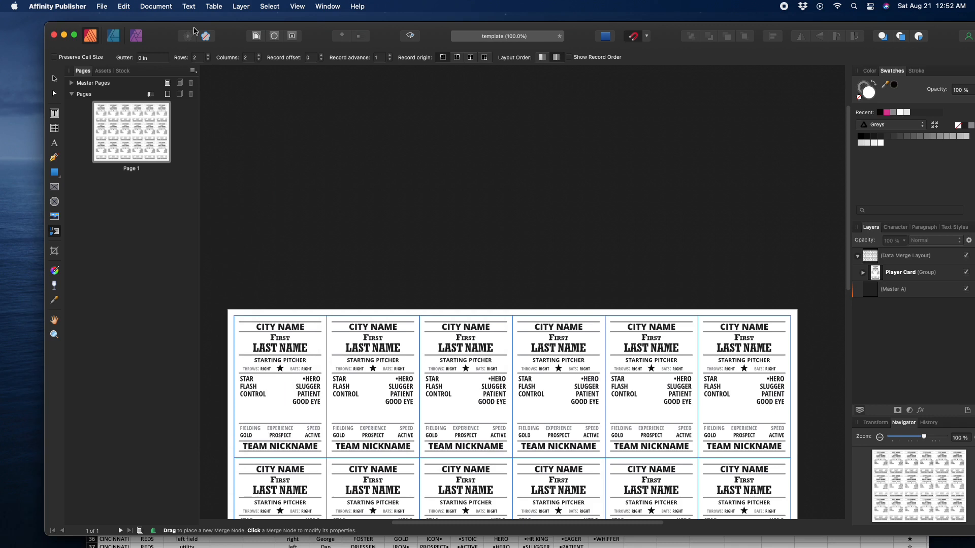
Show the Fields panel and review the fields listed for the sample-players.xlsx data merge
click(298, 6)
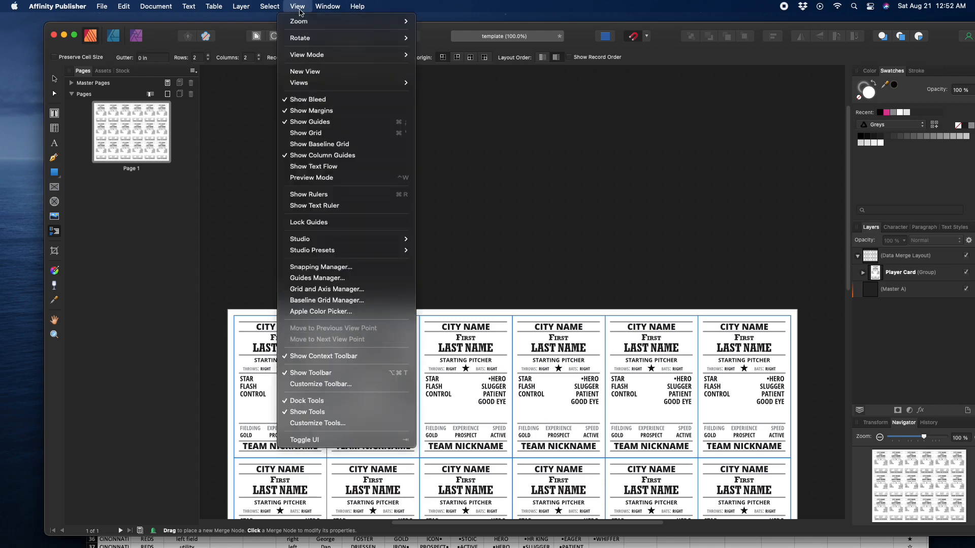
mouse_move(334, 241)
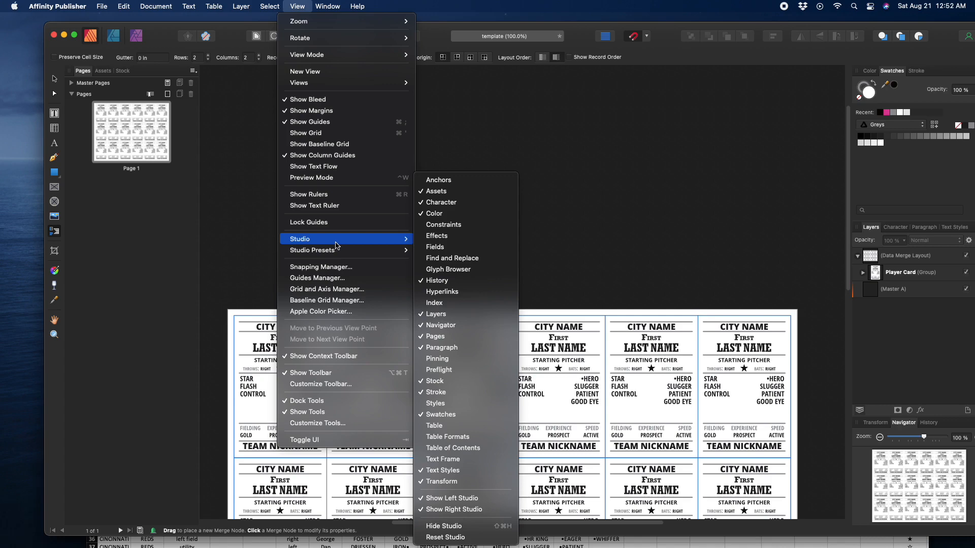
click(440, 247)
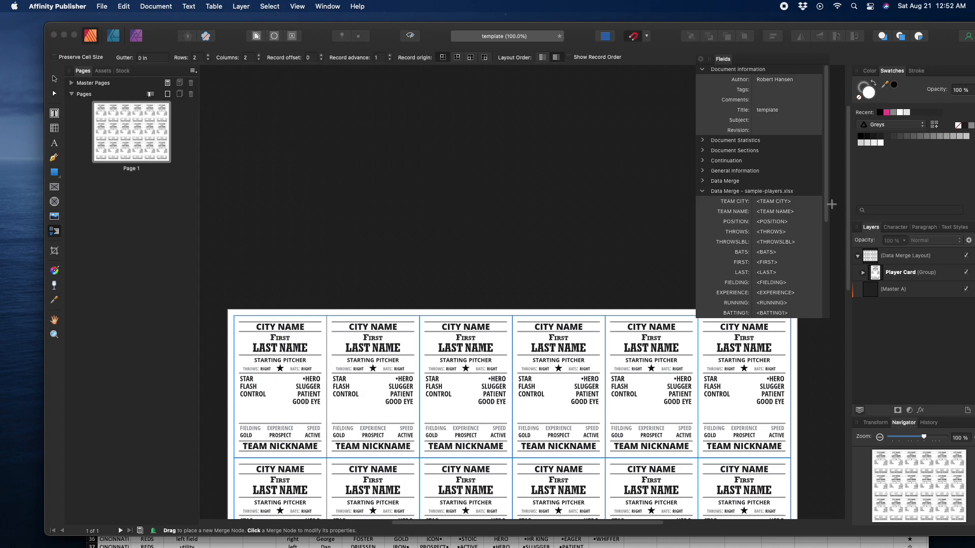
scroll(829, 223, down, 2)
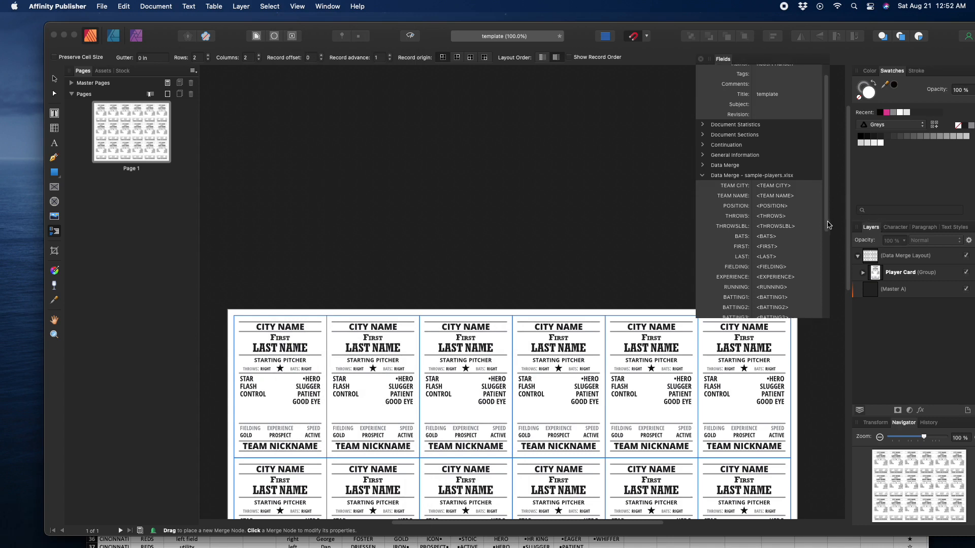
mouse_move(828, 225)
mouse_down()
mouse_move(836, 300)
mouse_move(831, 239)
mouse_up()
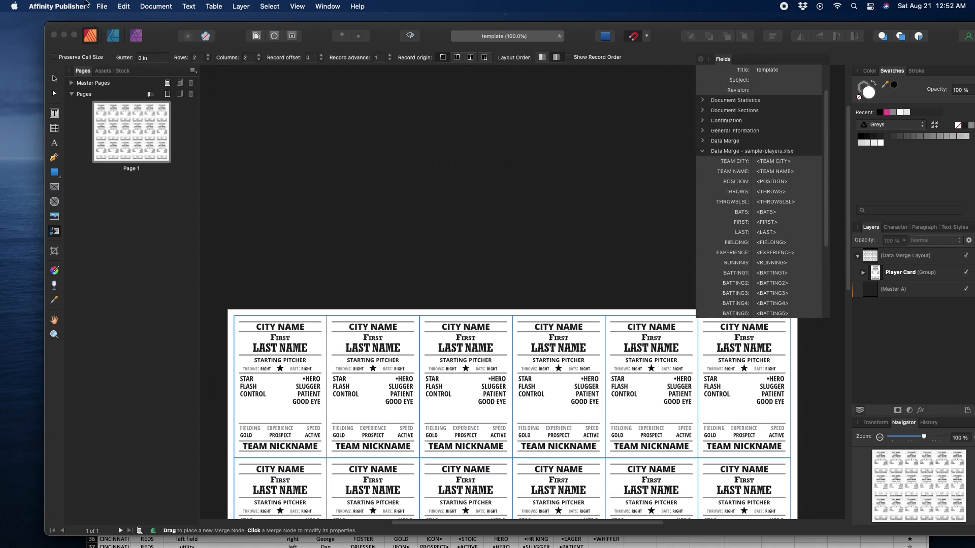
Reopen the Data Merge Manager, make the record range start at 2, and update the merge source
click(149, 6)
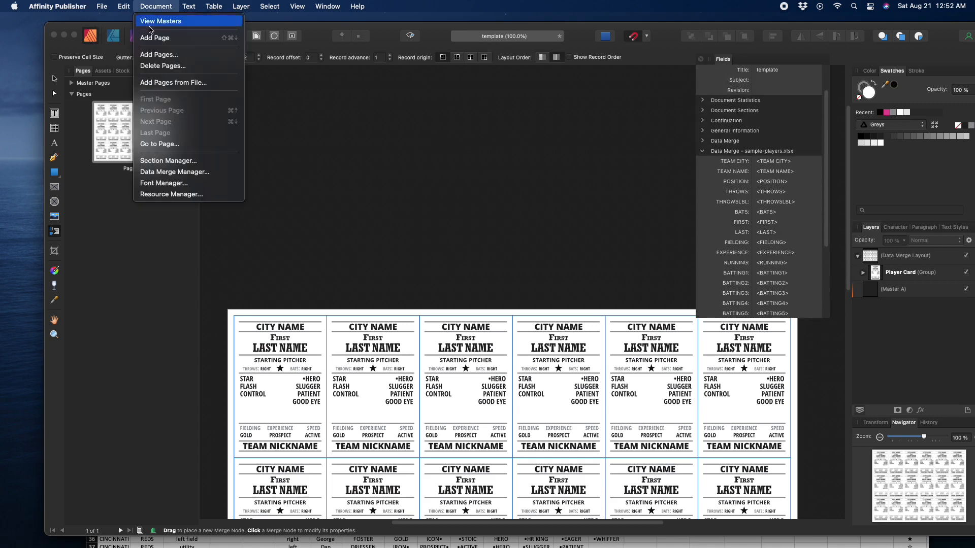
click(157, 173)
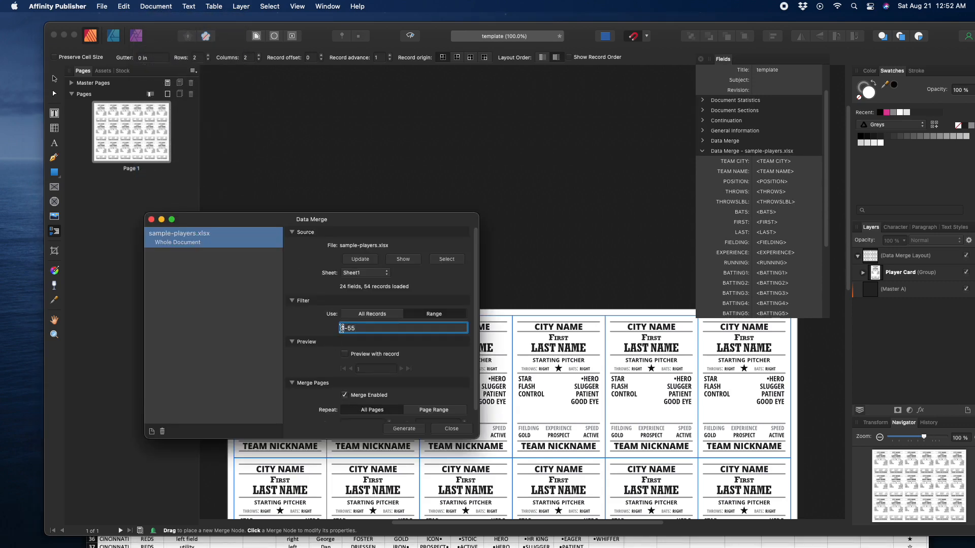
text(2)
key(Return)
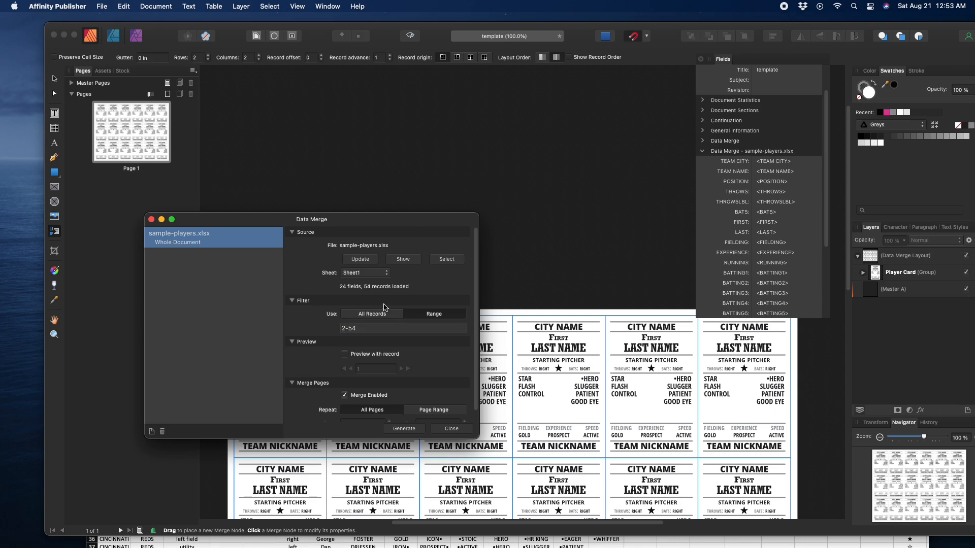
click(368, 262)
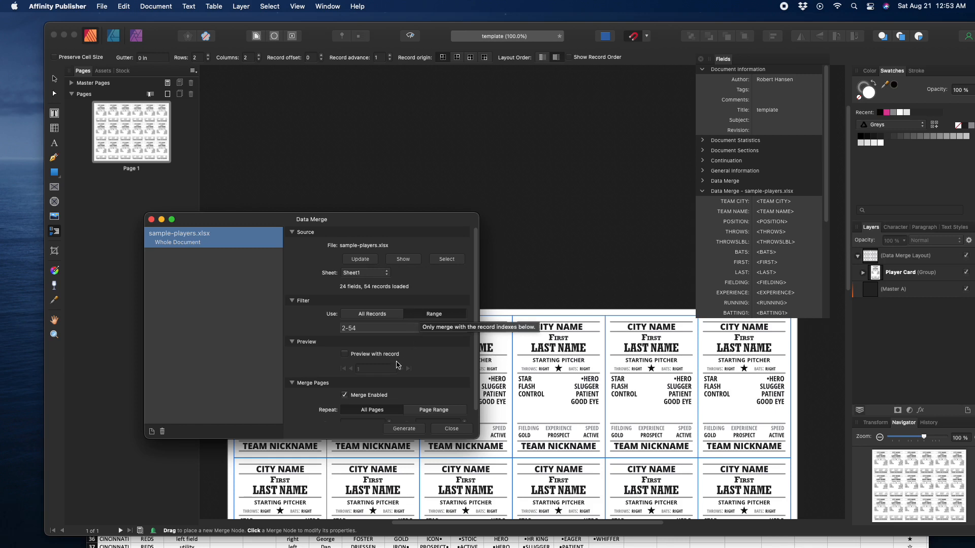
Turn on Preview with record, compare the previewed record with the sample-players sheet in Excel, and return to Affinity Publisher
click(348, 355)
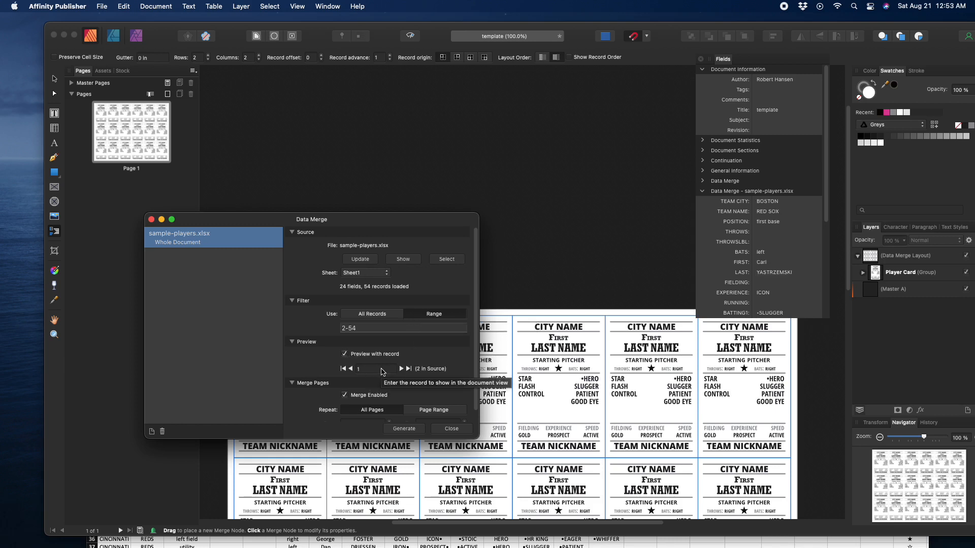
mouse_move(664, 539)
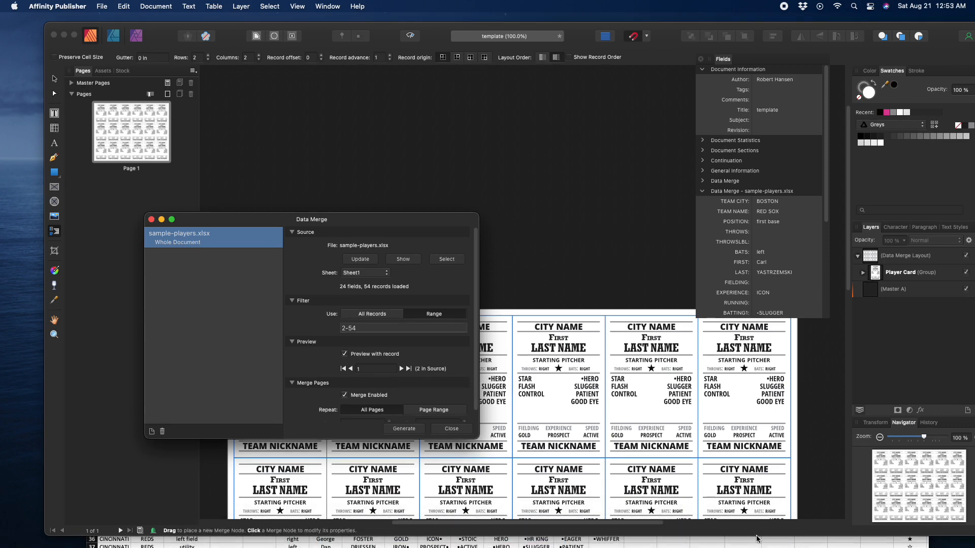
click(756, 539)
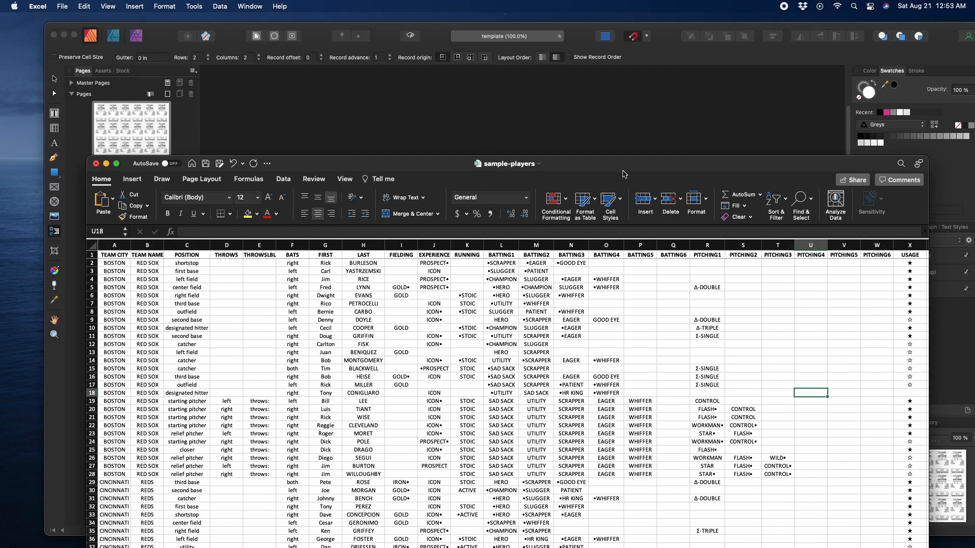
drag(624, 174, 585, 121)
click(666, 27)
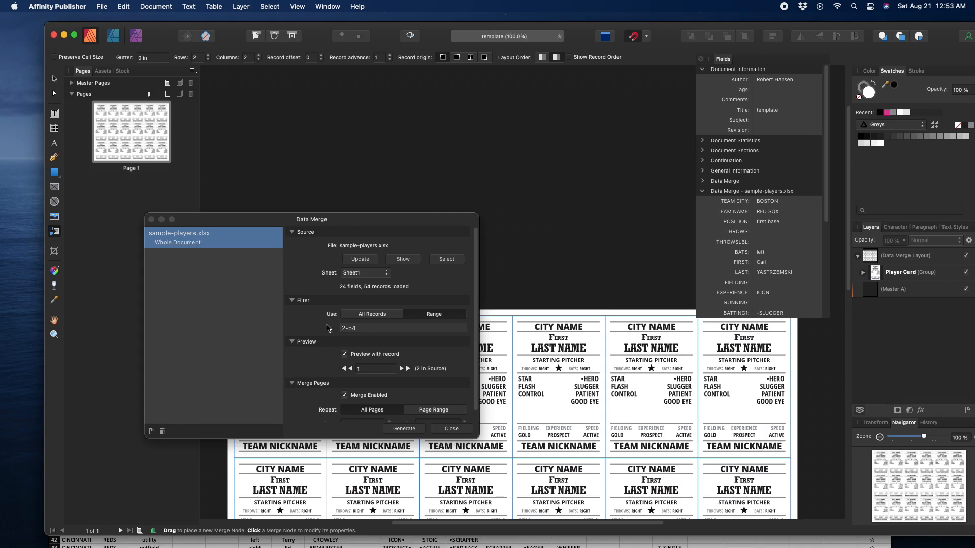
Set the merge record range to 1-54 and close the Data Merge Manager
click(347, 328)
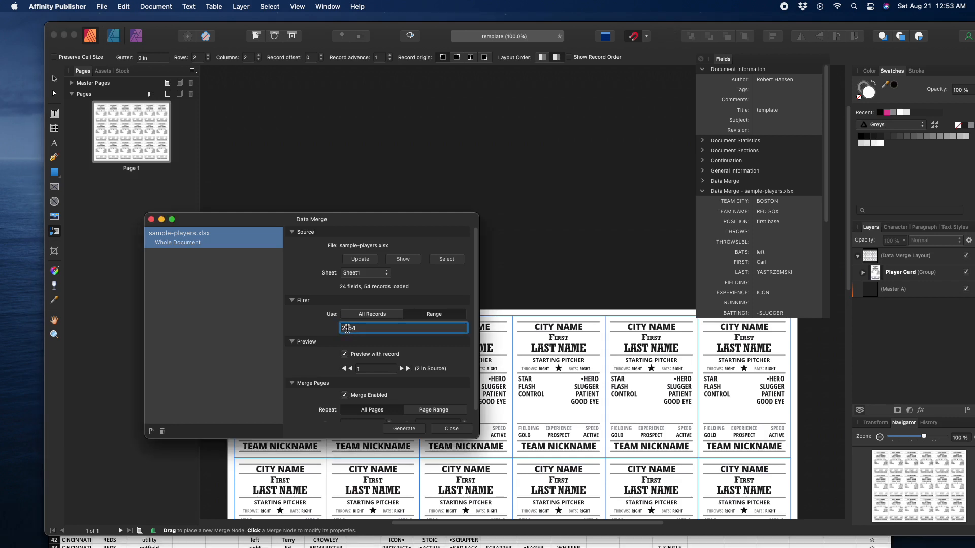
key(BackSpace)
text(1-)
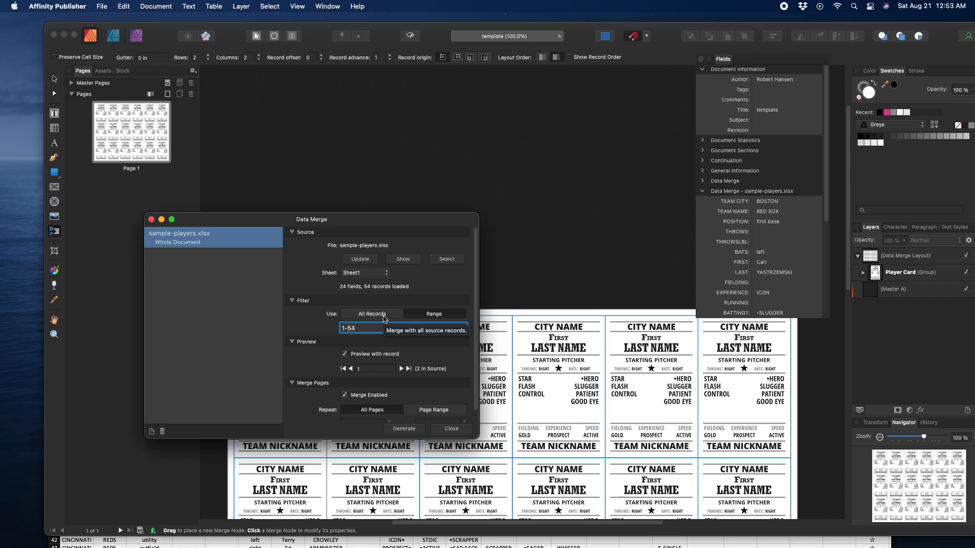
click(449, 429)
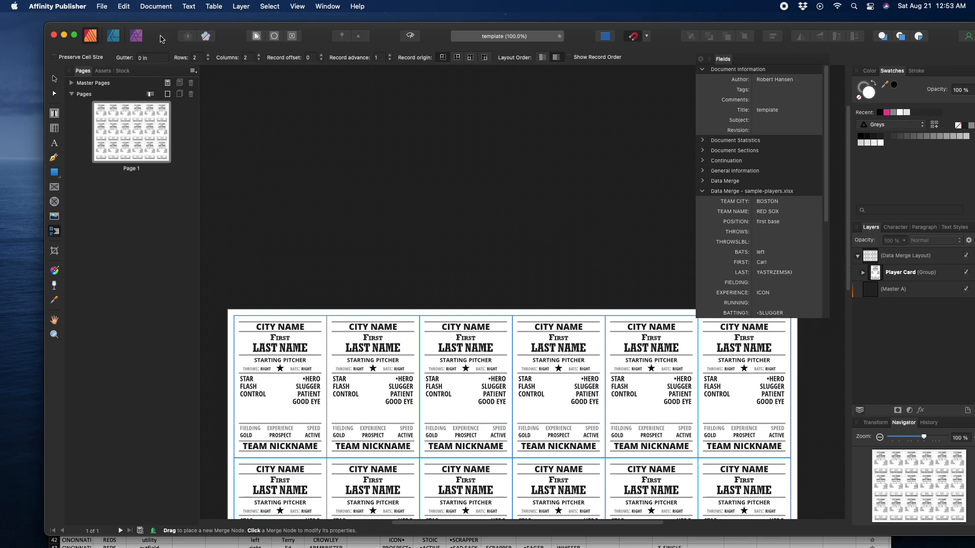
Reopen the Data Merge Manager, update the sample-players.xlsx records with the 1-54 range, and close the manager
click(149, 9)
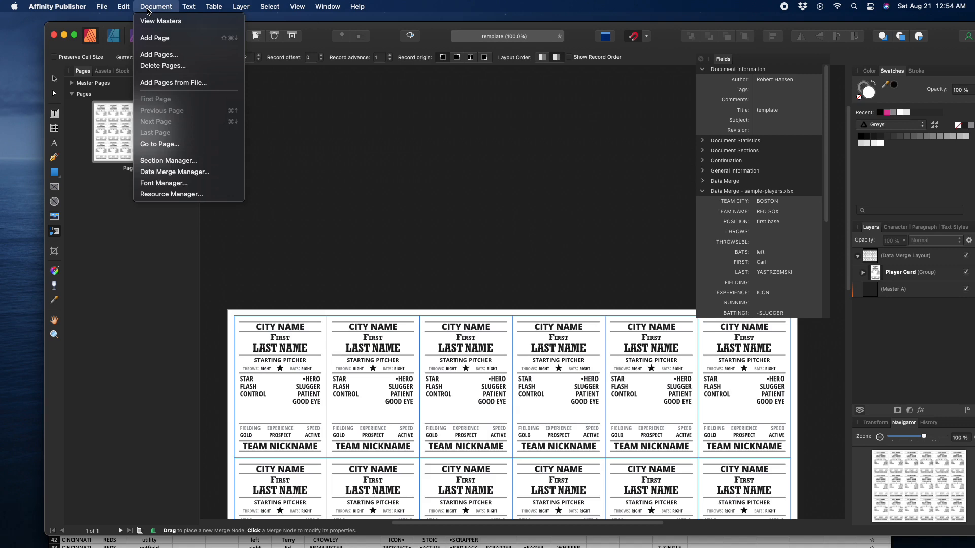
click(161, 171)
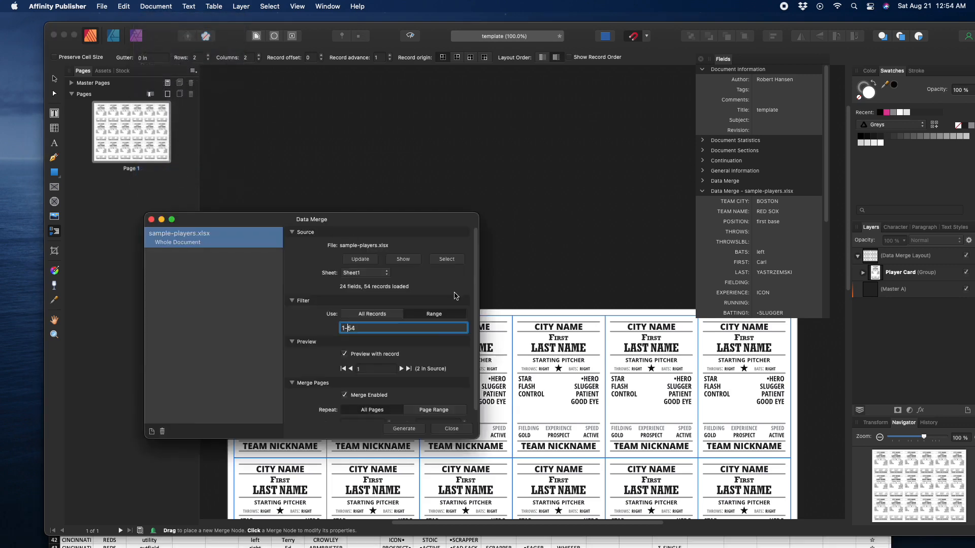
click(360, 260)
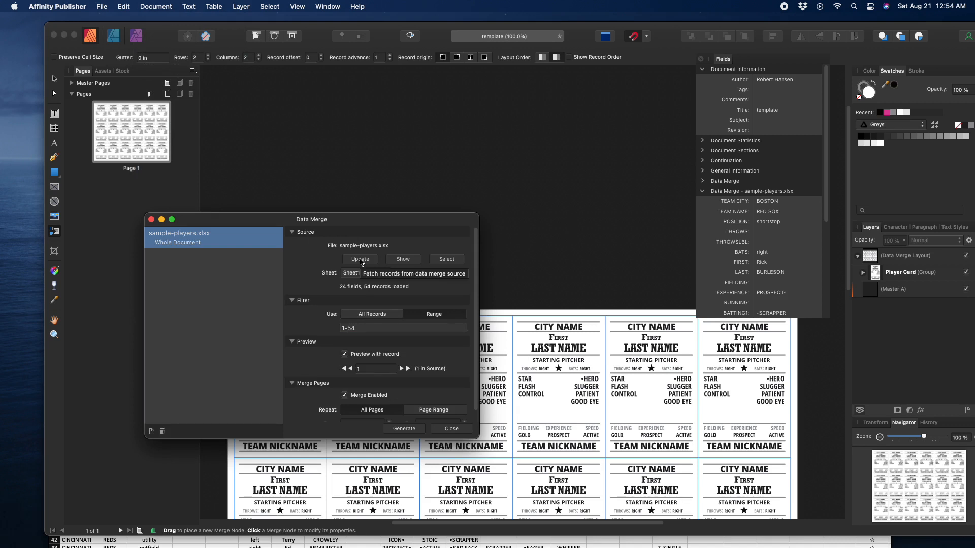
click(150, 220)
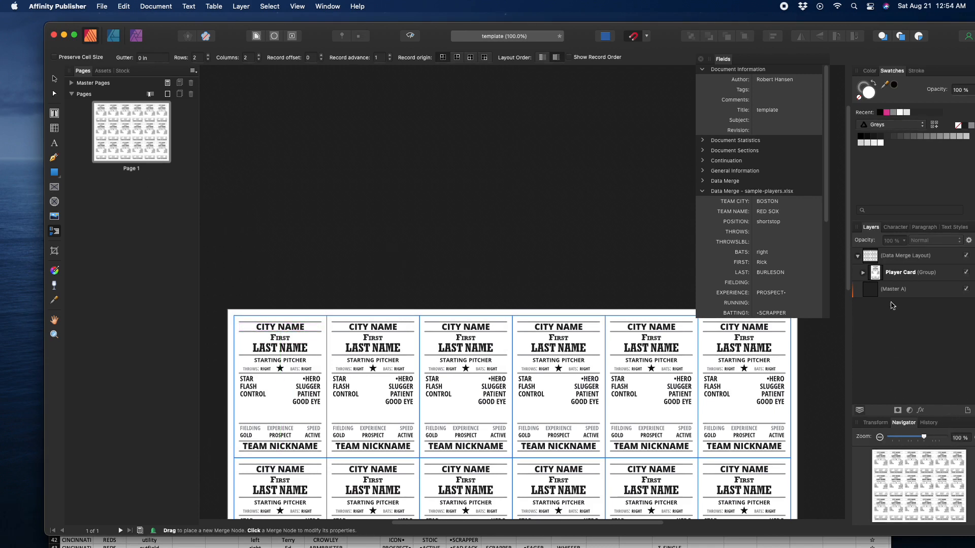
Enlarge the cards to 300%, select the data merge layout, and examine the layers inside the Player Card group
drag(674, 36, 643, 37)
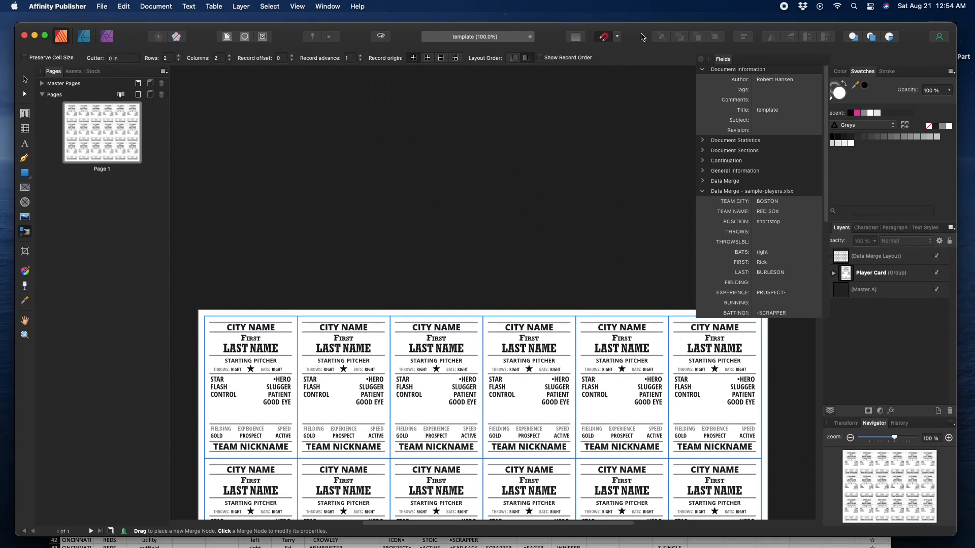
click(949, 438)
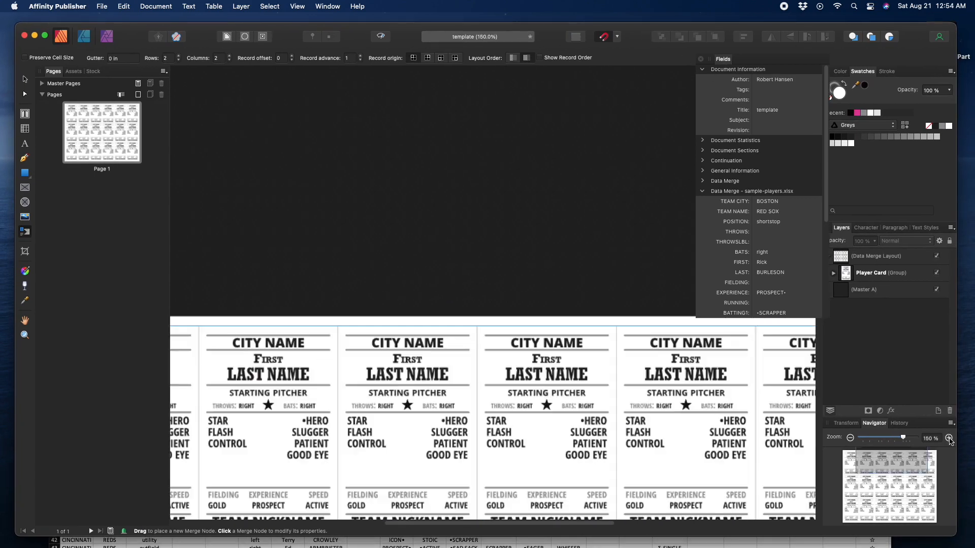
click(949, 438)
click(949, 438)
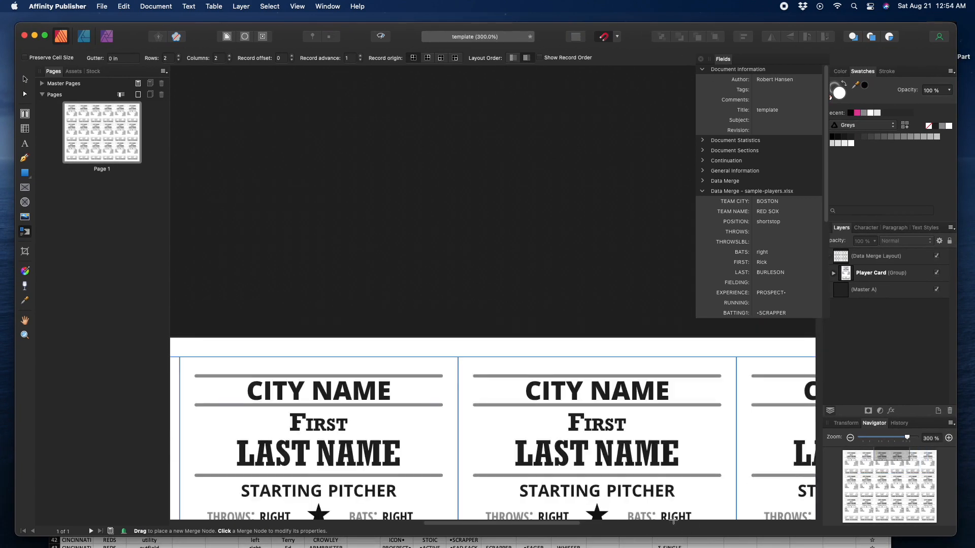
scroll(582, 408, down, 1)
scroll(582, 408, down, 5)
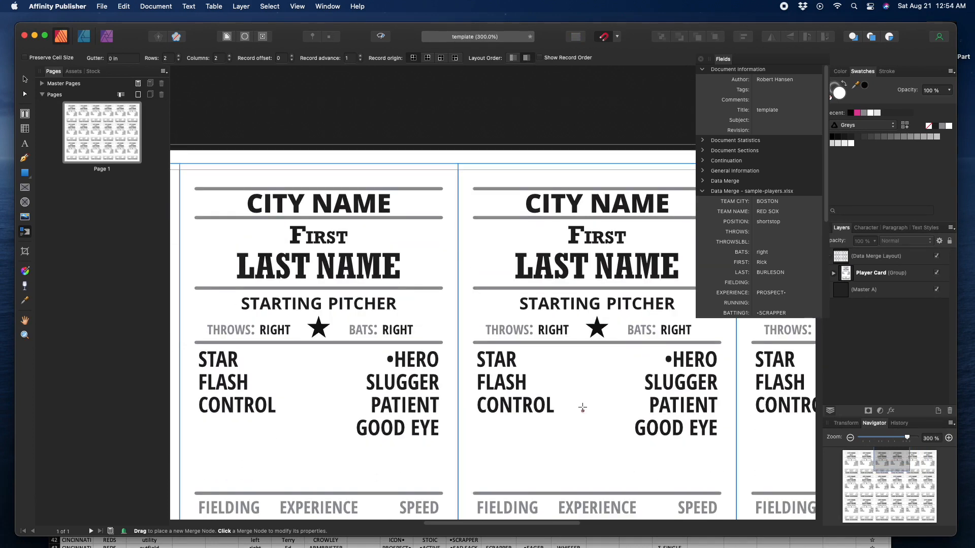
scroll(582, 408, down, 2)
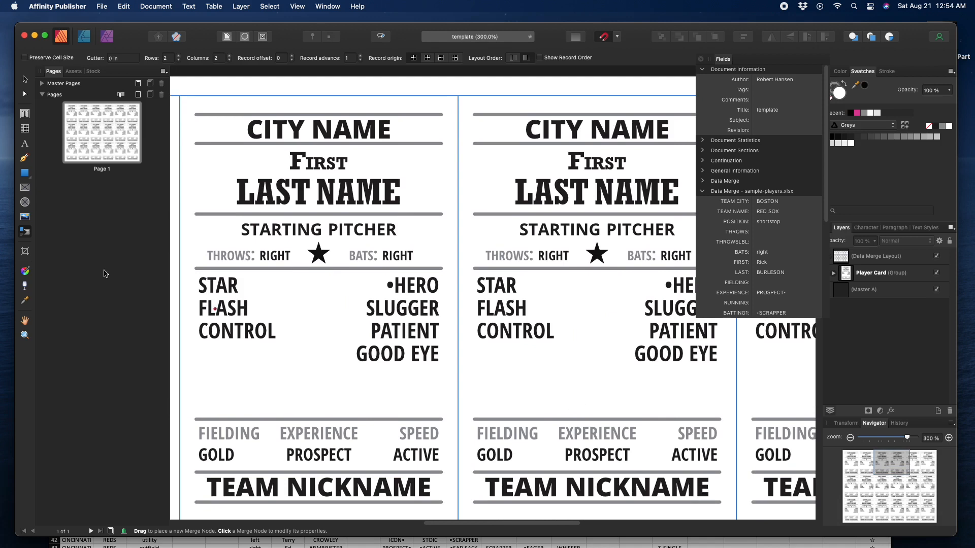
click(25, 79)
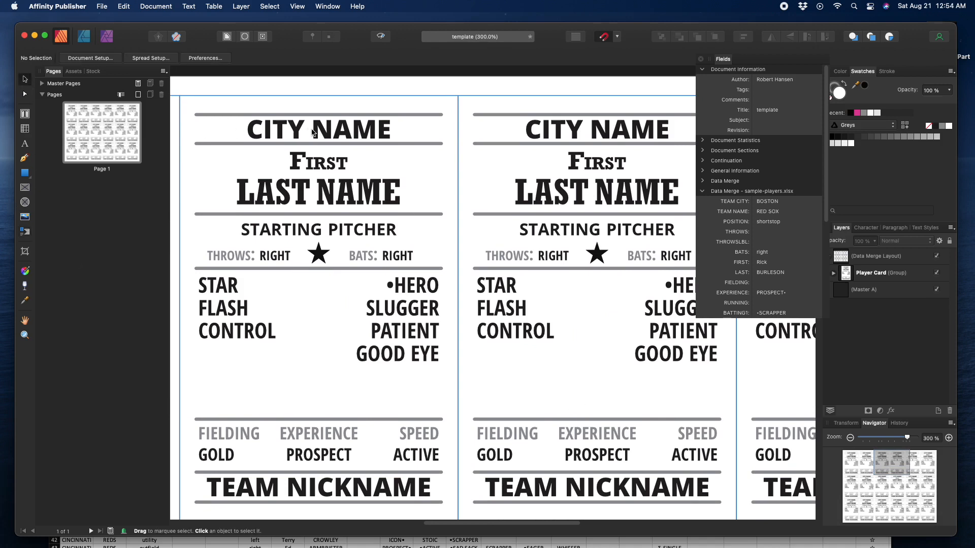
click(285, 131)
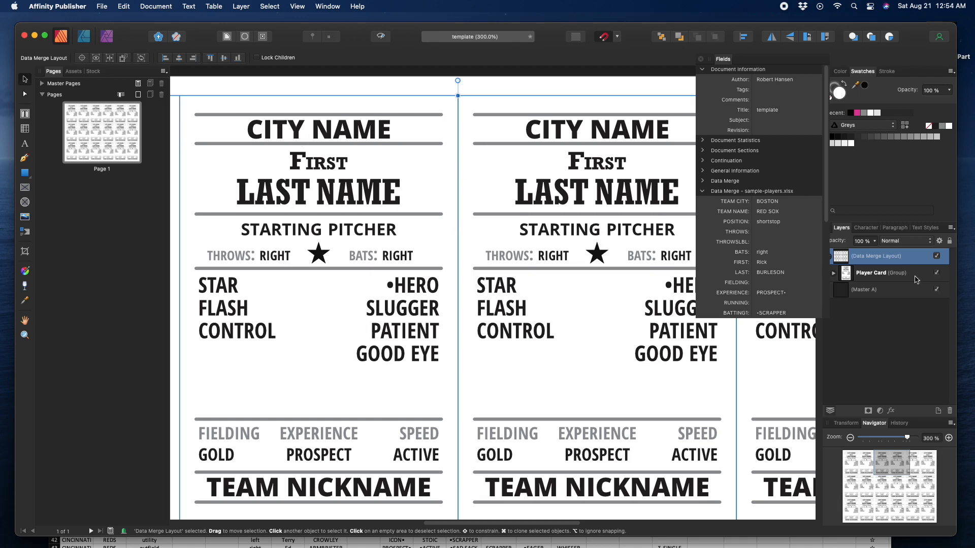
click(833, 274)
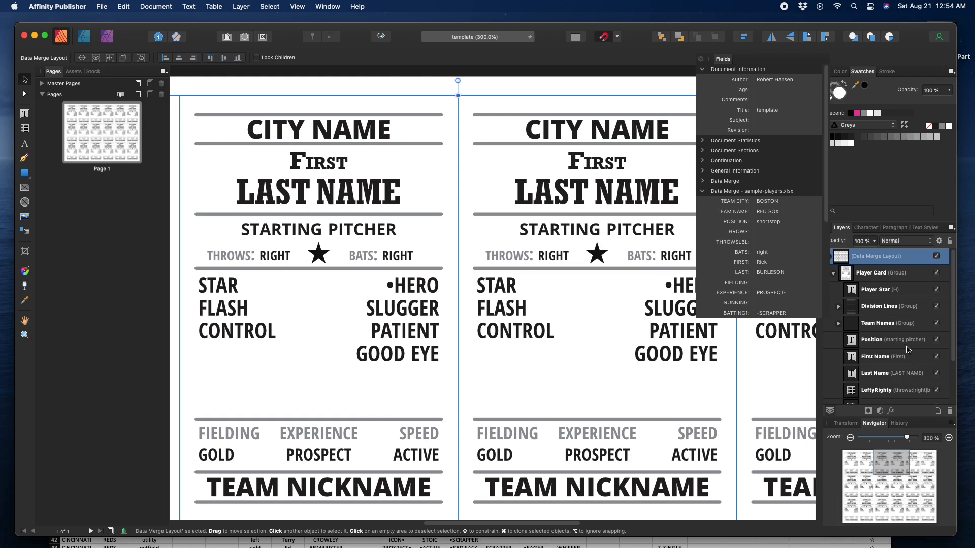
scroll(907, 348, down, 3)
scroll(907, 348, down, 2)
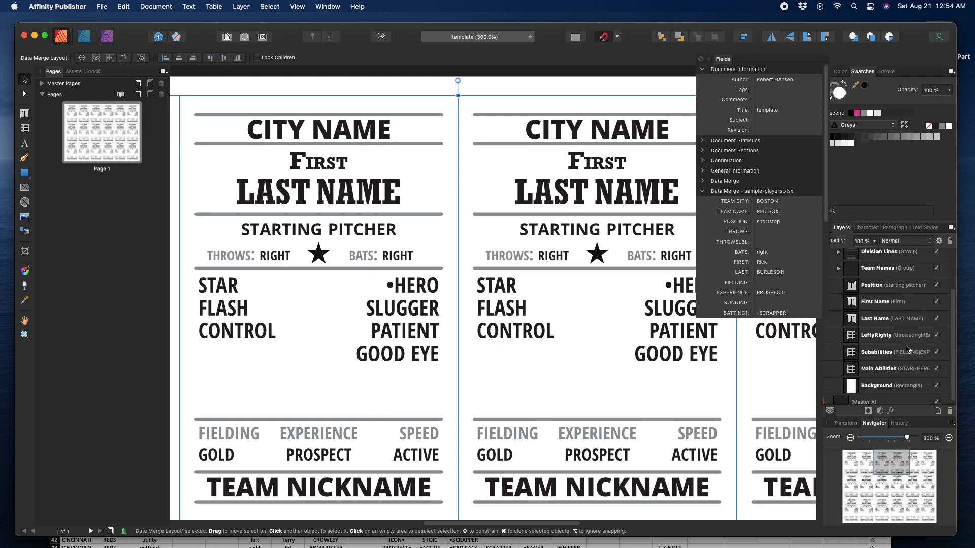
scroll(907, 347, up, 2)
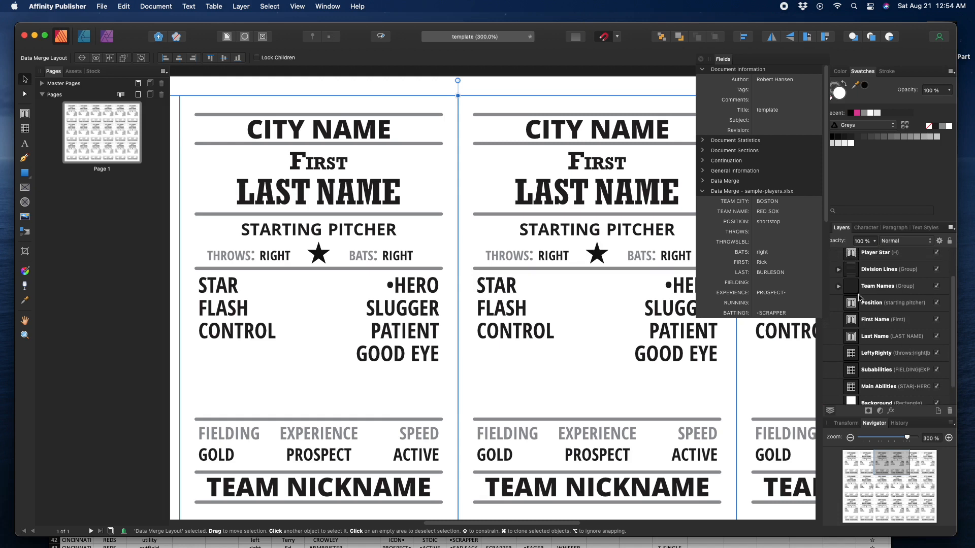
Replace the CITY NAME placeholder in the first card's Team City text frame with the TEAM CITY merge field
click(838, 286)
click(886, 320)
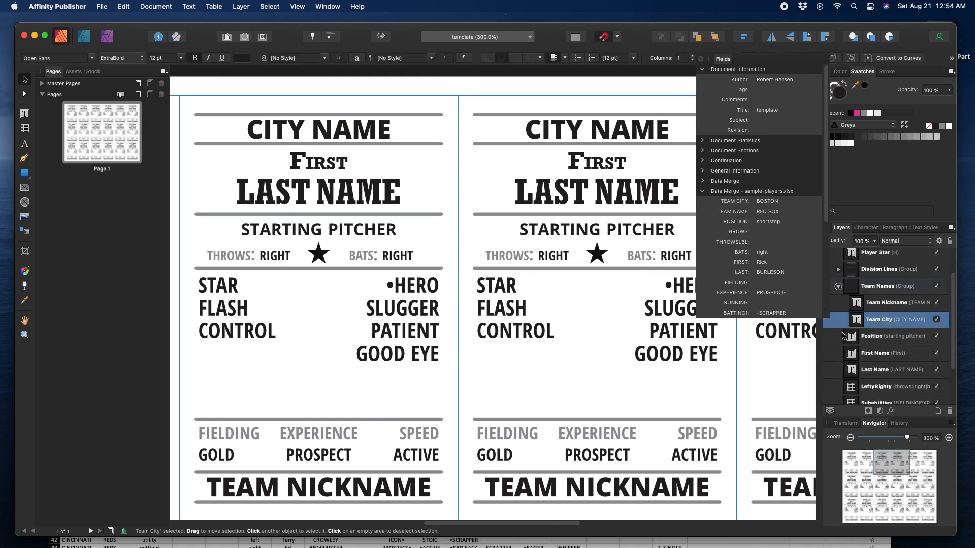
double_click(881, 322)
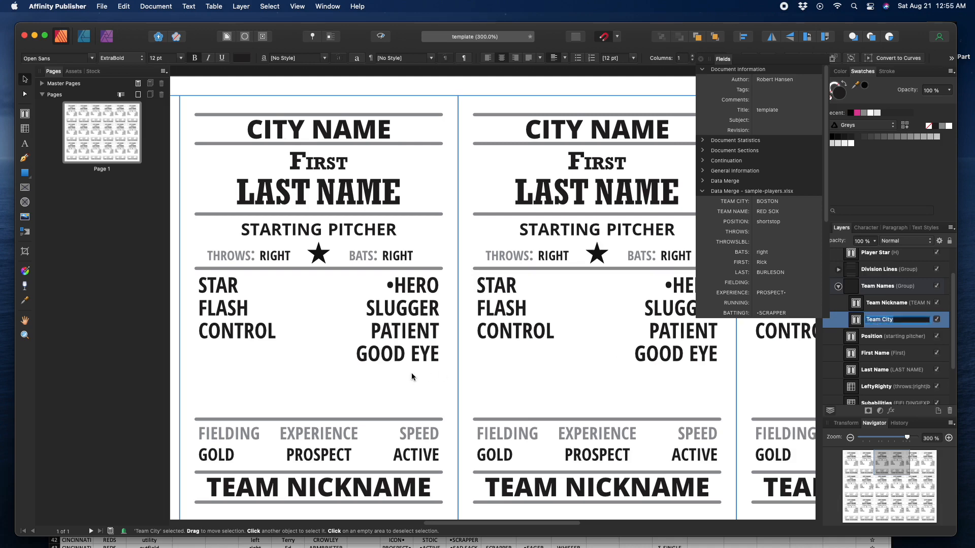
drag(546, 521, 401, 519)
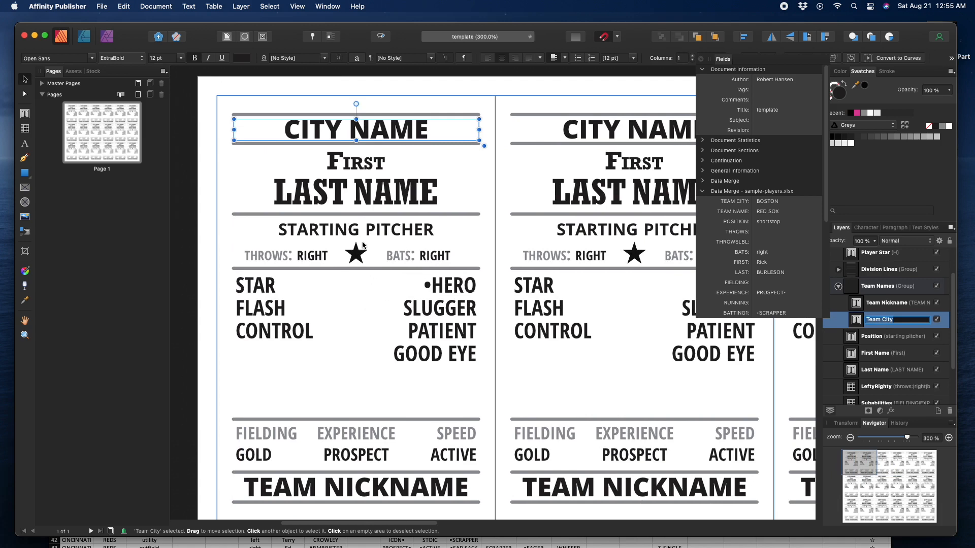
click(314, 132)
double_click(313, 132)
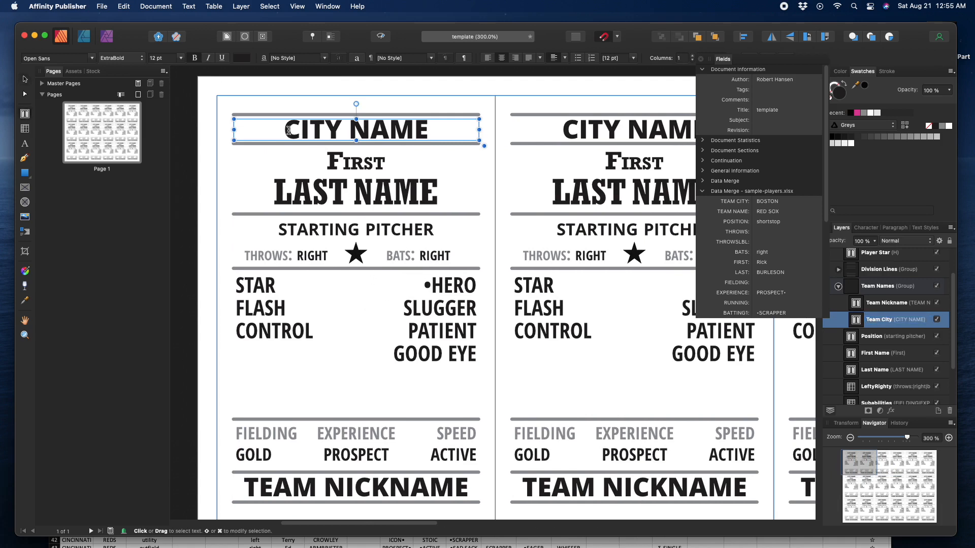
drag(284, 131, 426, 132)
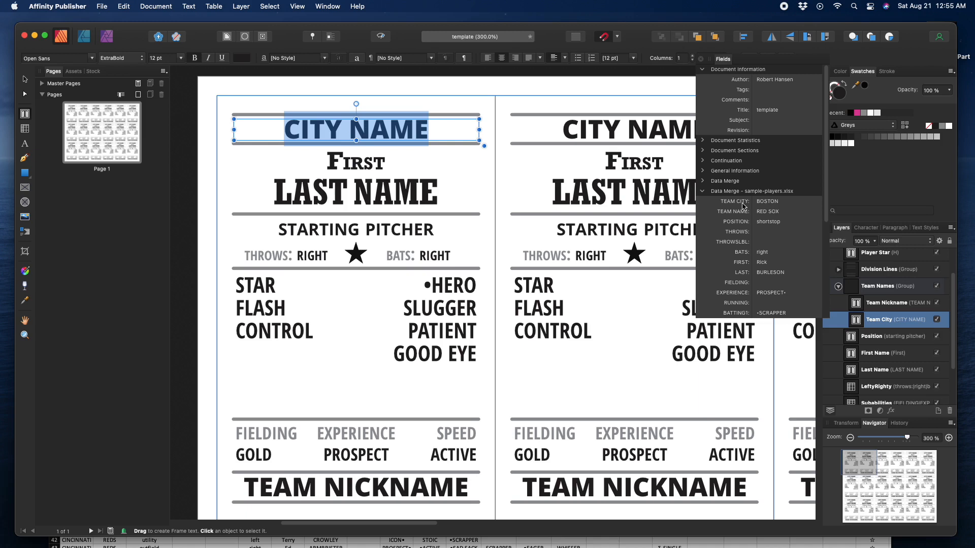
double_click(769, 202)
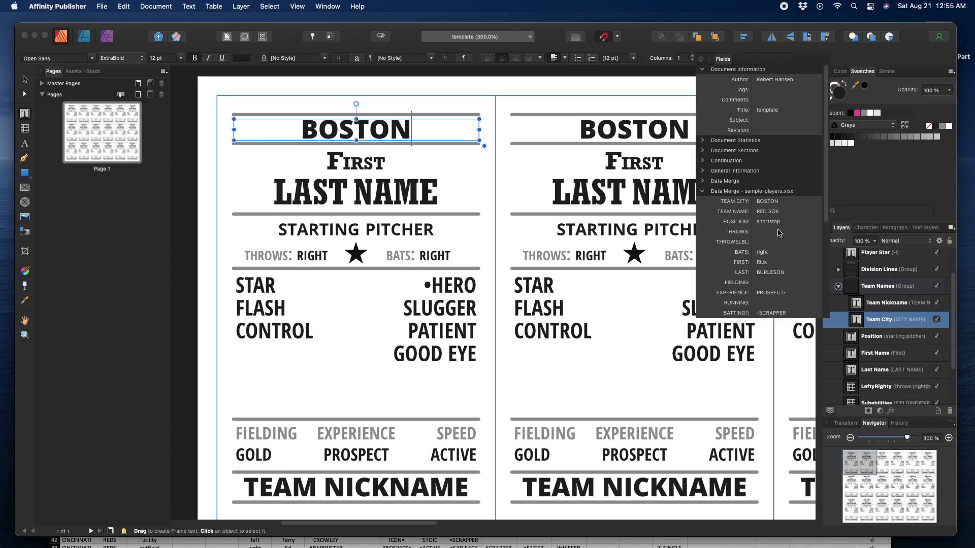
Replace the first card's TEAM NICKNAME placeholder with the TEAM NAME field and STARTING PITCHER with the POSITION field
drag(246, 489, 476, 490)
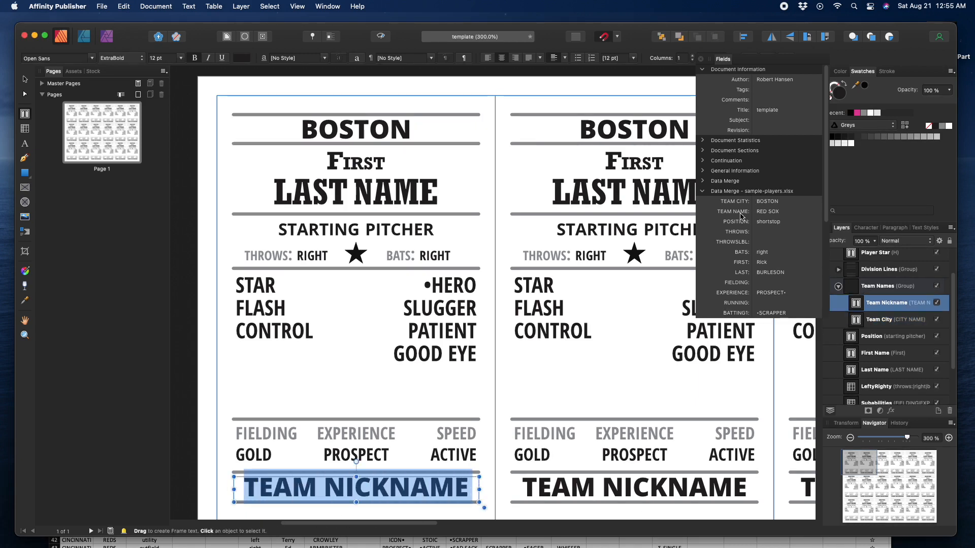
double_click(770, 216)
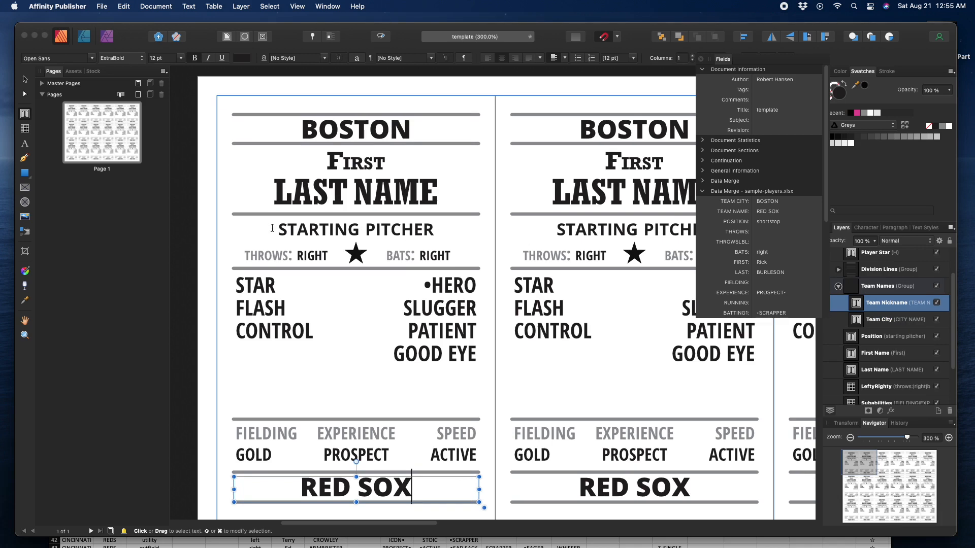
drag(276, 230, 431, 224)
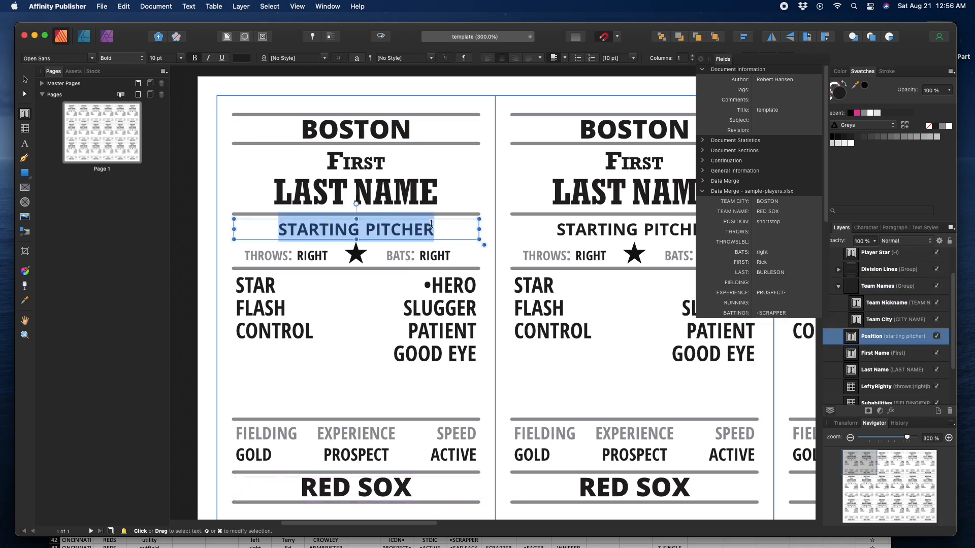
double_click(768, 222)
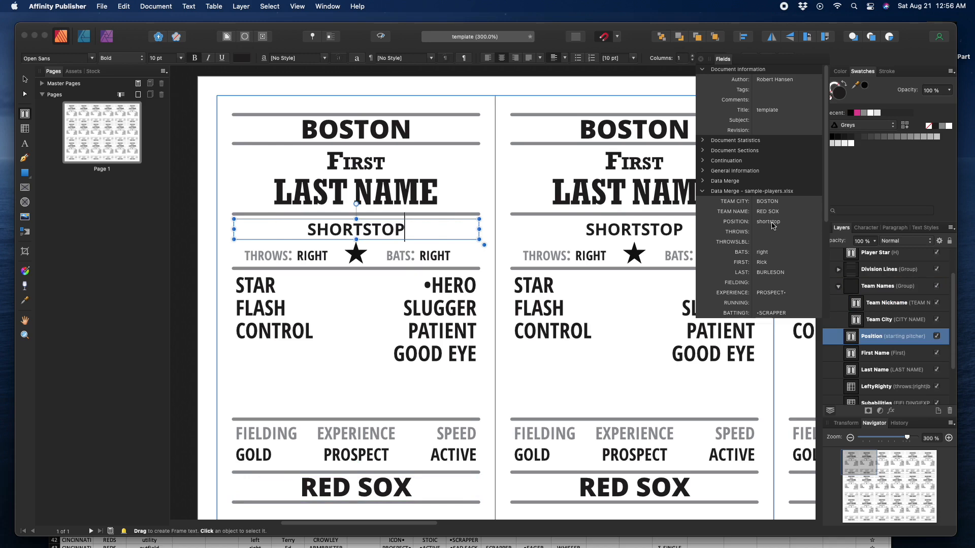
In the first card's LeftyRighty table, replace the THROWS: label with the THROWSLBL field and its RIGHT value with the THROWS field
click(245, 256)
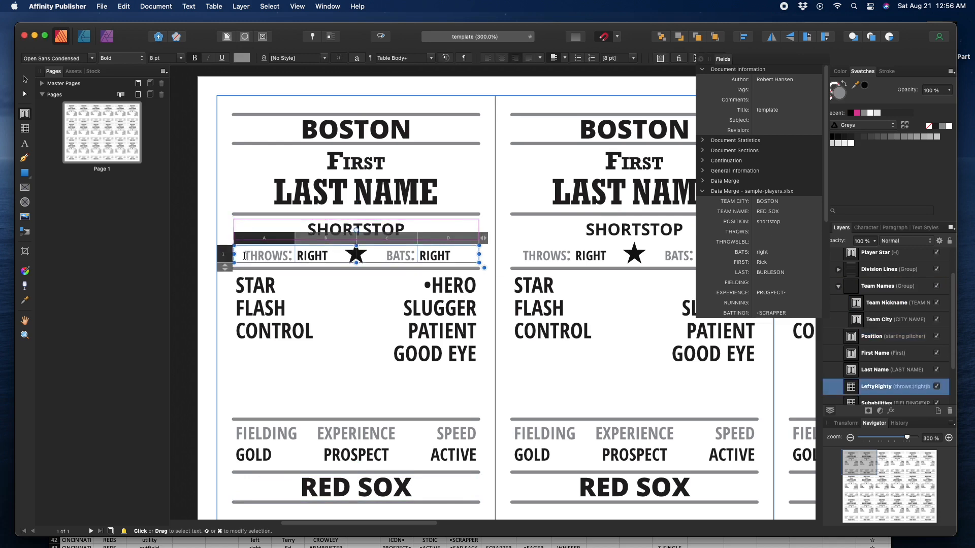
drag(245, 256, 292, 253)
click(252, 255)
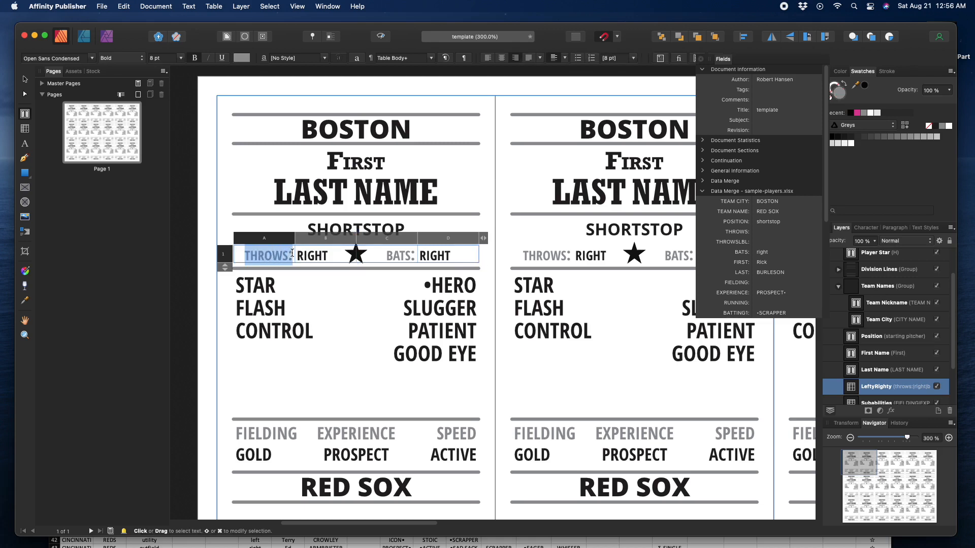
double_click(768, 243)
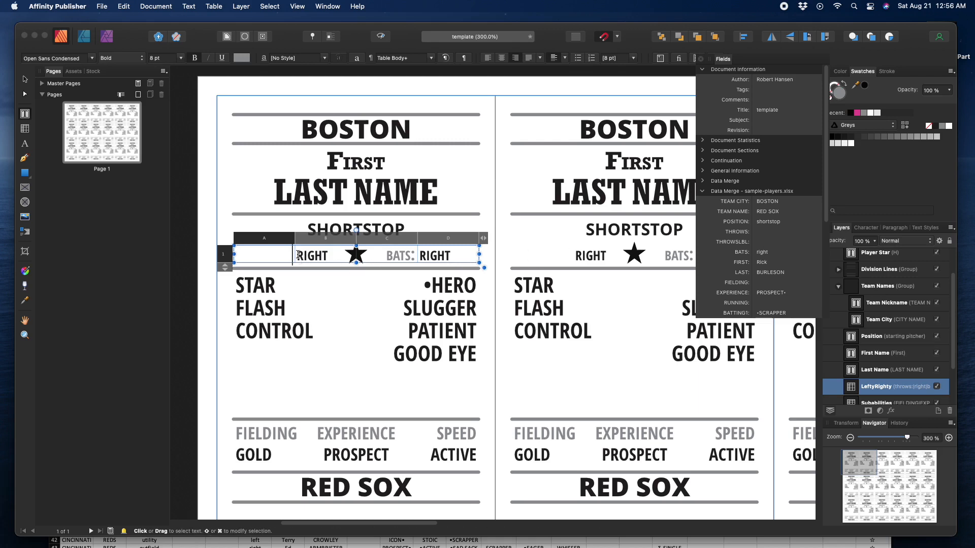
drag(298, 256, 331, 256)
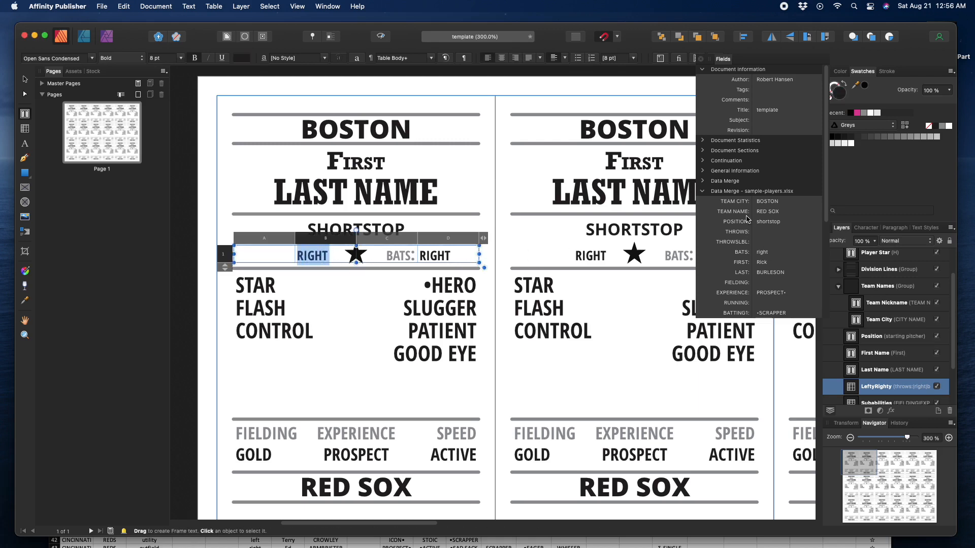
double_click(761, 232)
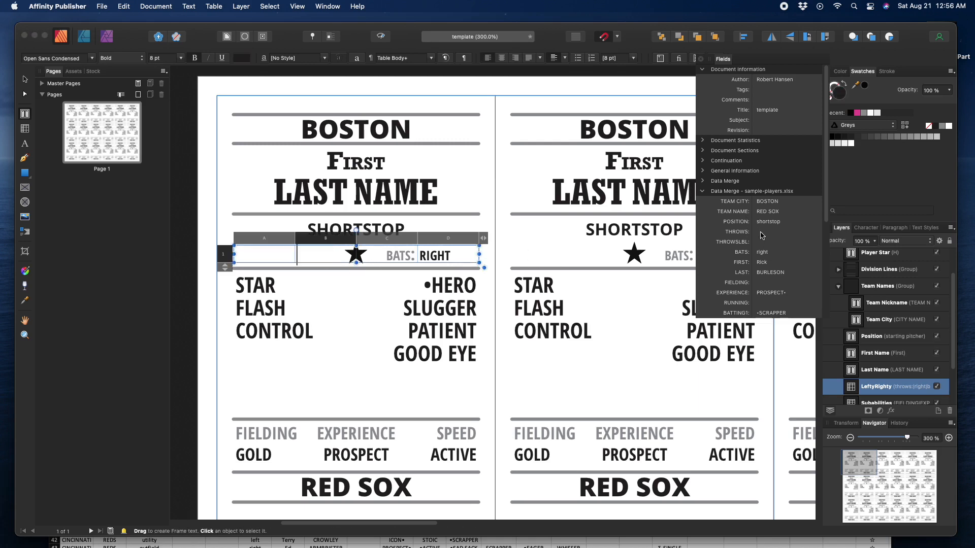
Replace the RIGHT value beside the BATS: label with the BATS merge field
click(403, 255)
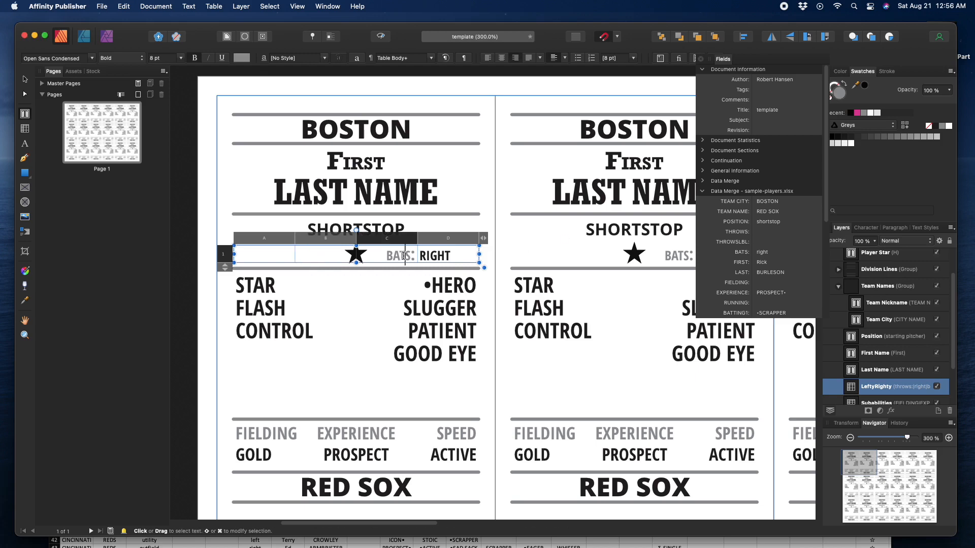
double_click(436, 255)
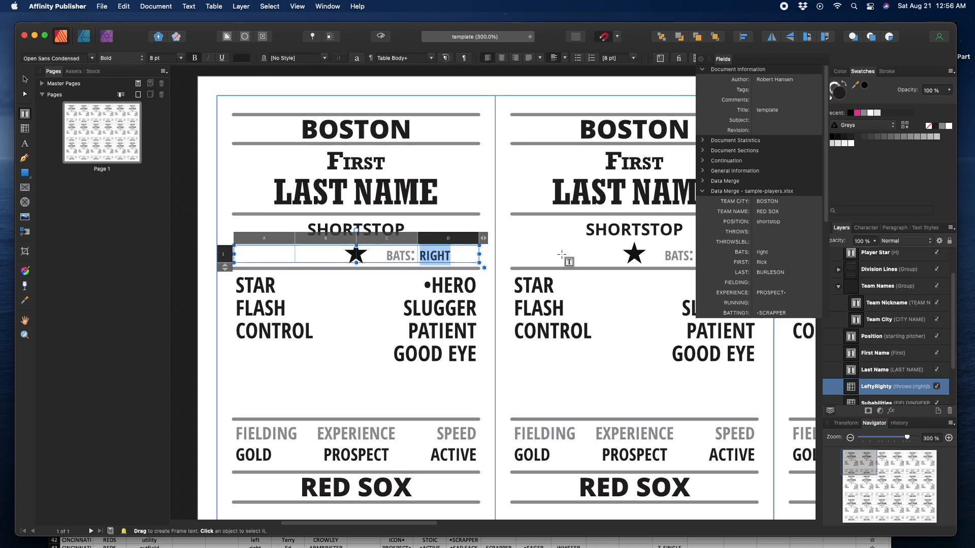
double_click(771, 254)
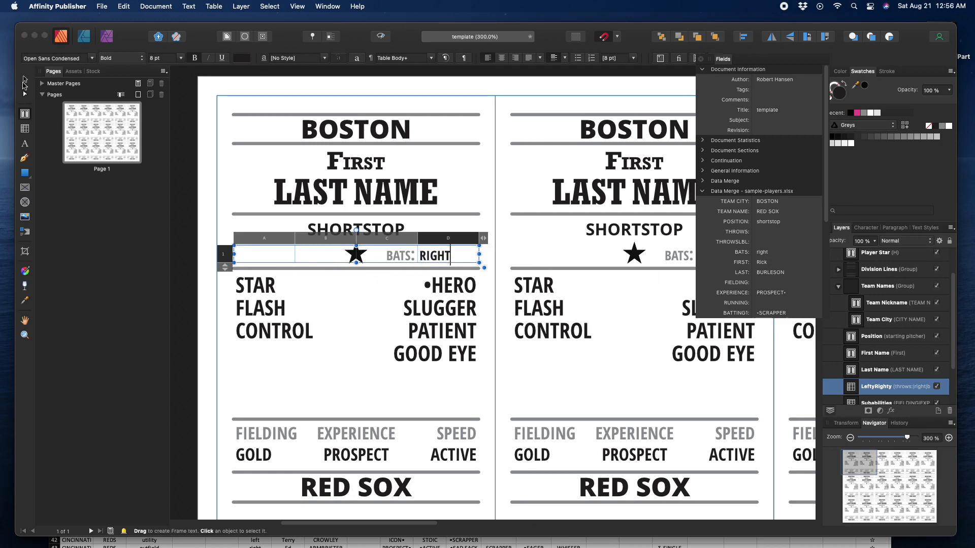
Replace the star character in the first card's Player Star text frame with the USAGE merge field
click(359, 250)
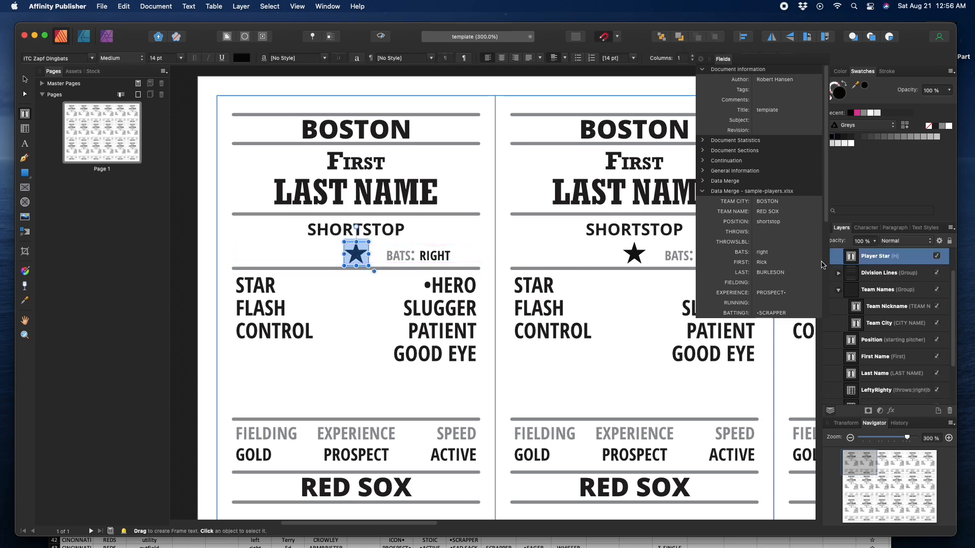
scroll(790, 287, down, 5)
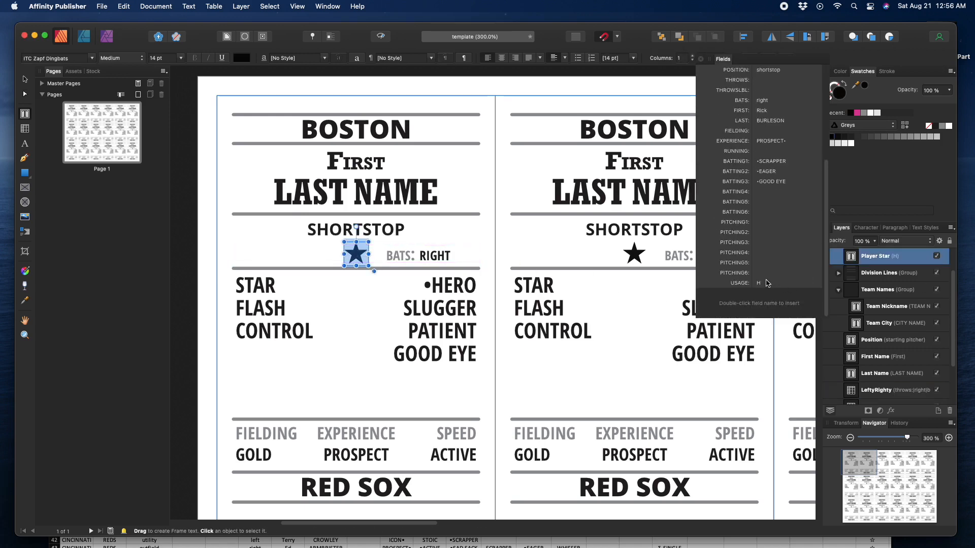
double_click(765, 284)
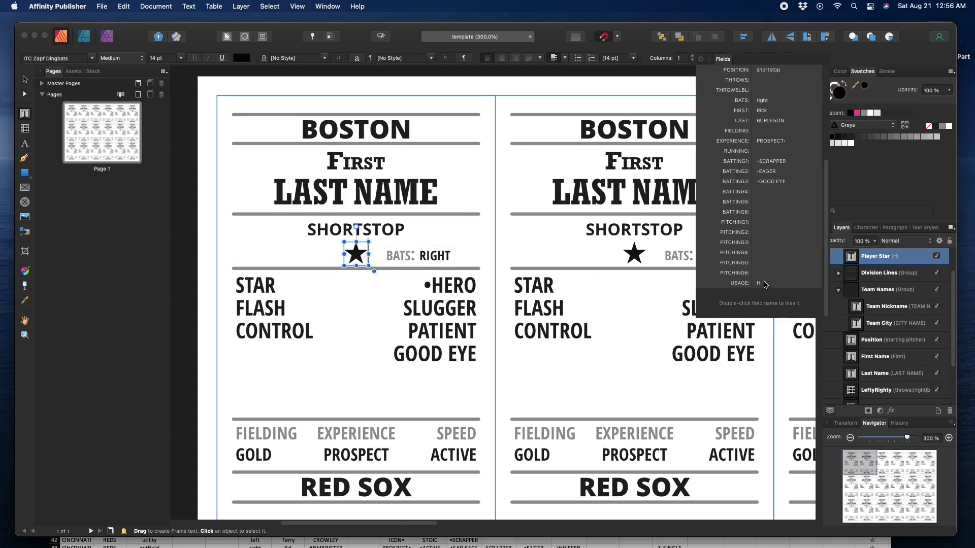
In the first card's Subabilities table, replace GOLD with the FIELDING field, PROSPECT with EXPERIENCE and ACTIVE with RUNNING
scroll(766, 284, up, 6)
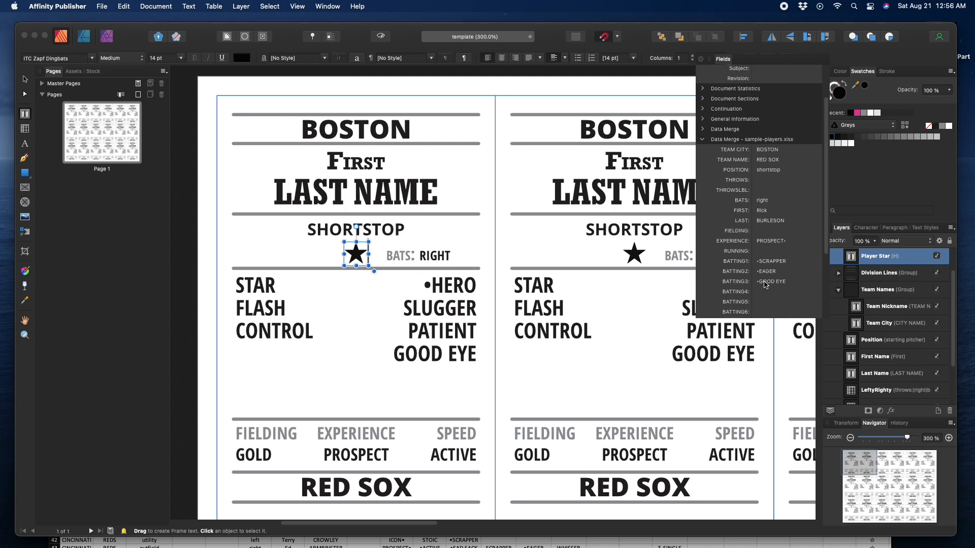
scroll(765, 285, up, 3)
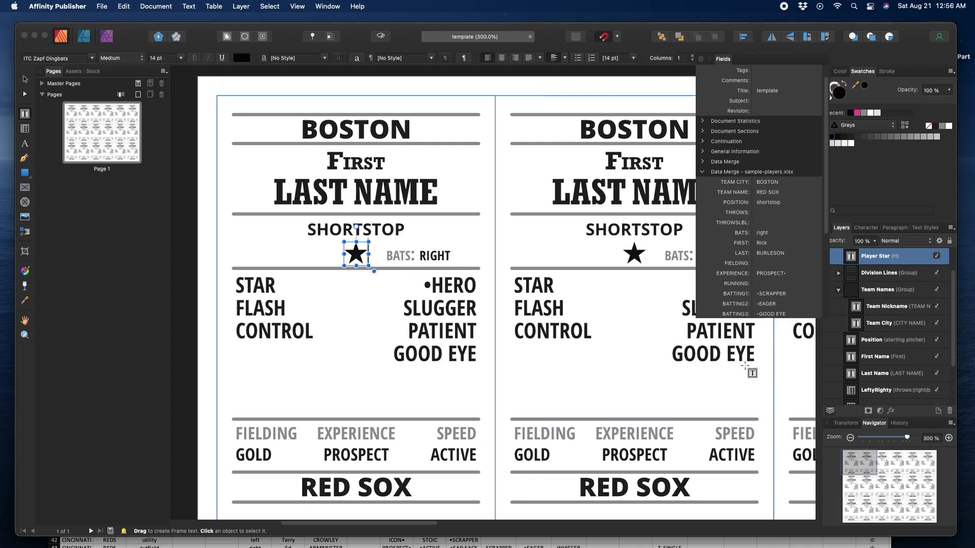
double_click(253, 459)
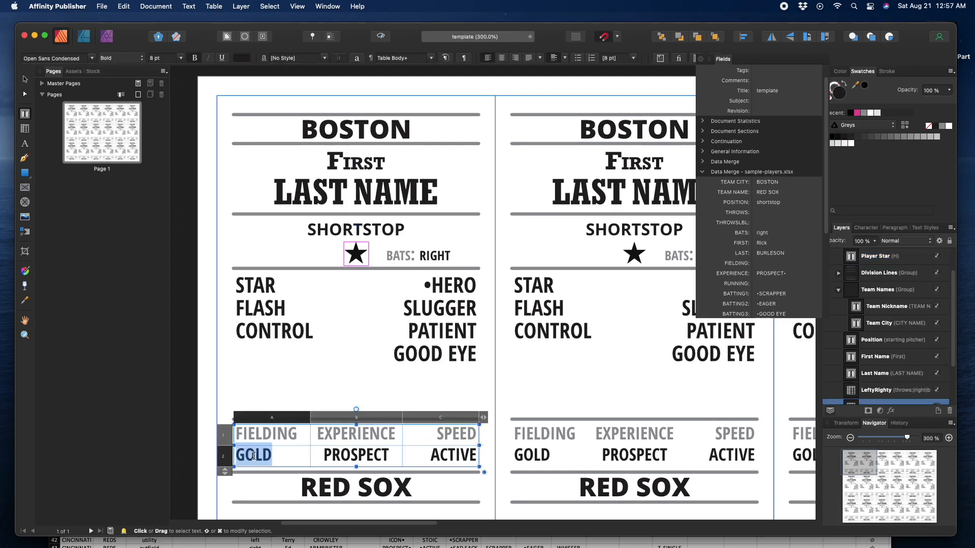
double_click(764, 264)
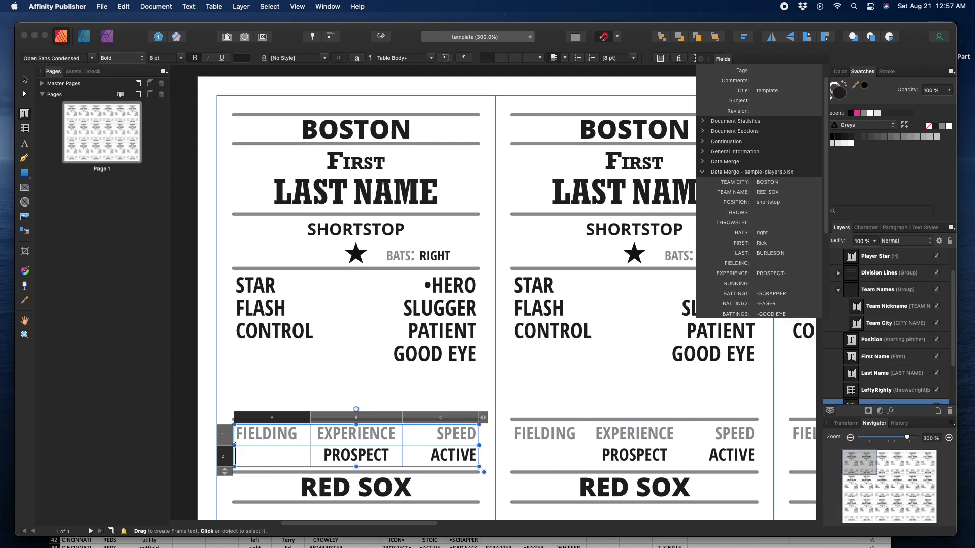
double_click(363, 452)
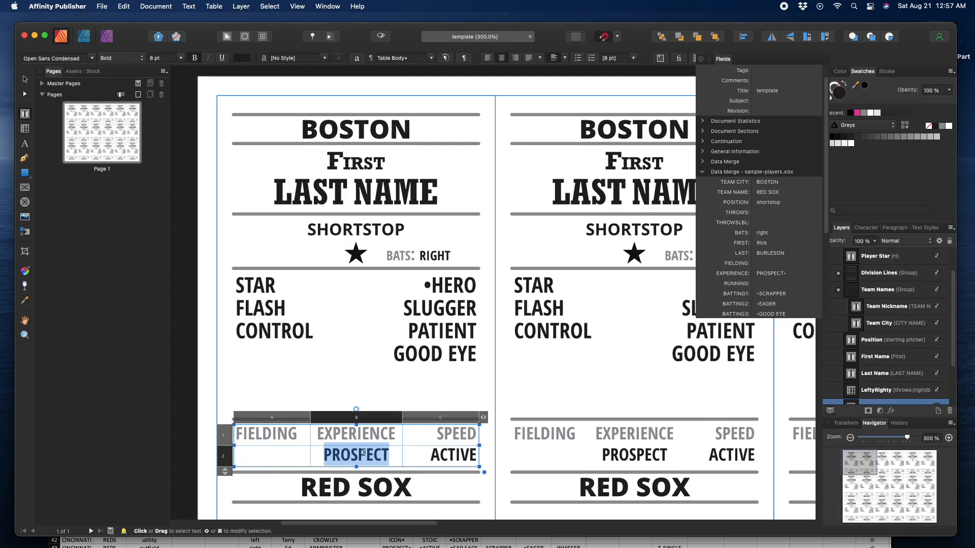
double_click(765, 275)
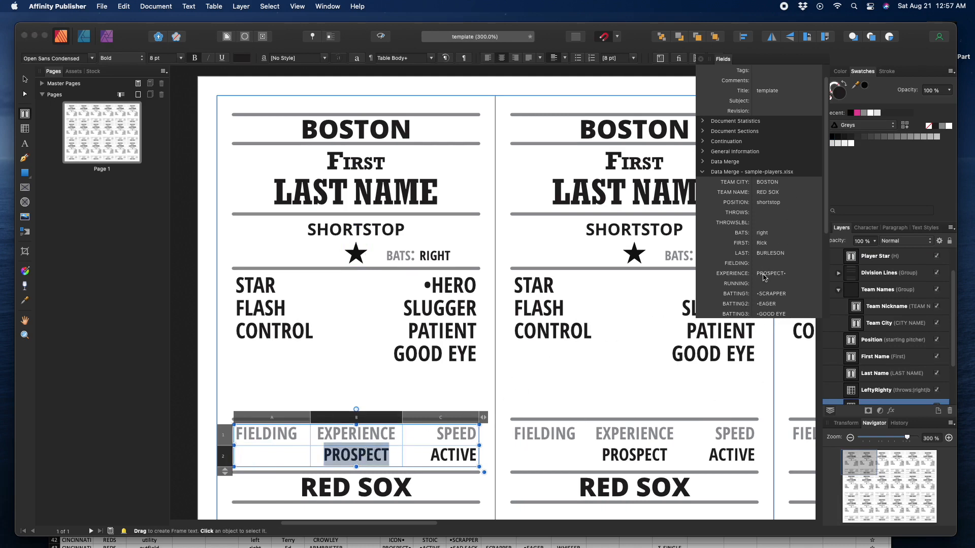
double_click(456, 453)
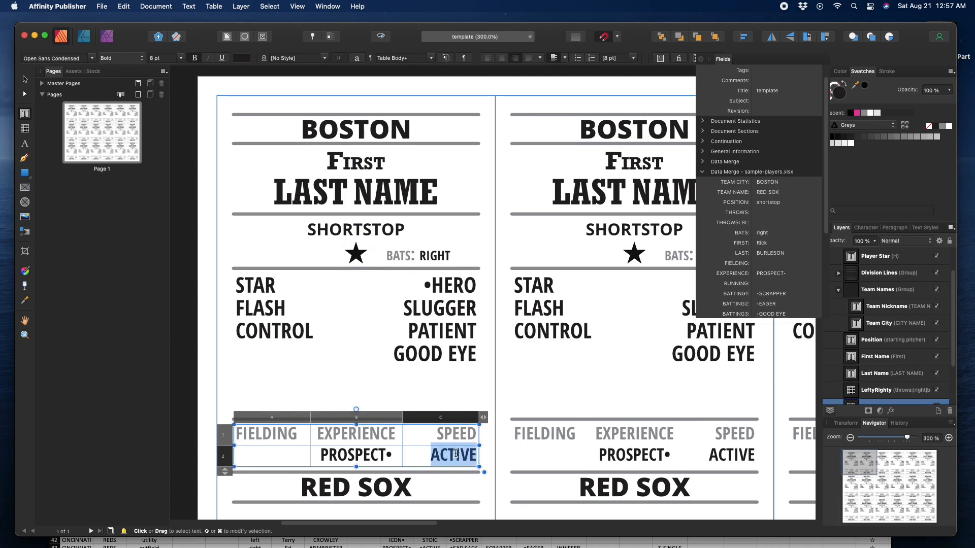
double_click(768, 289)
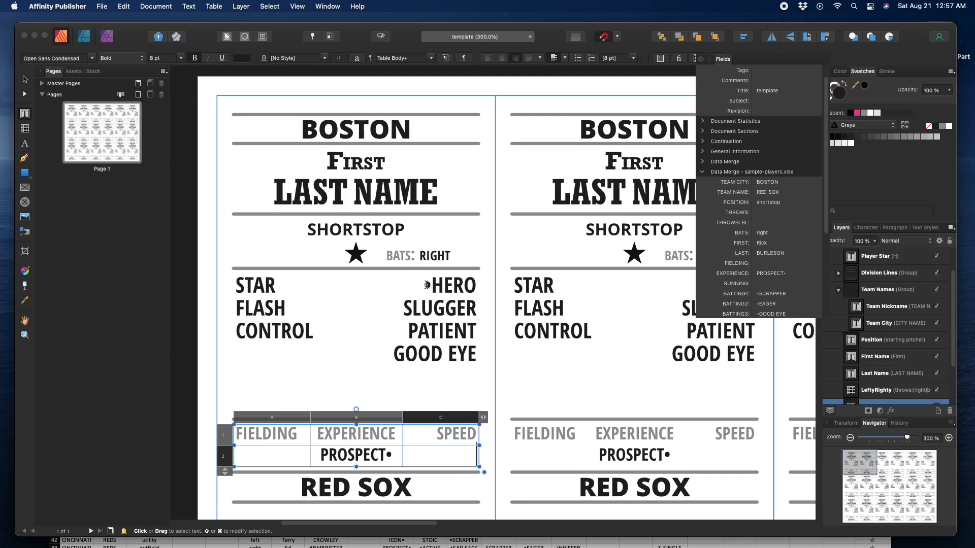
In column B of the Main Abilities table, replace •HERO, SLUGGER, PATIENT and GOOD EYE with the fields BATTING1 through BATTING4
click(426, 285)
drag(424, 285, 479, 285)
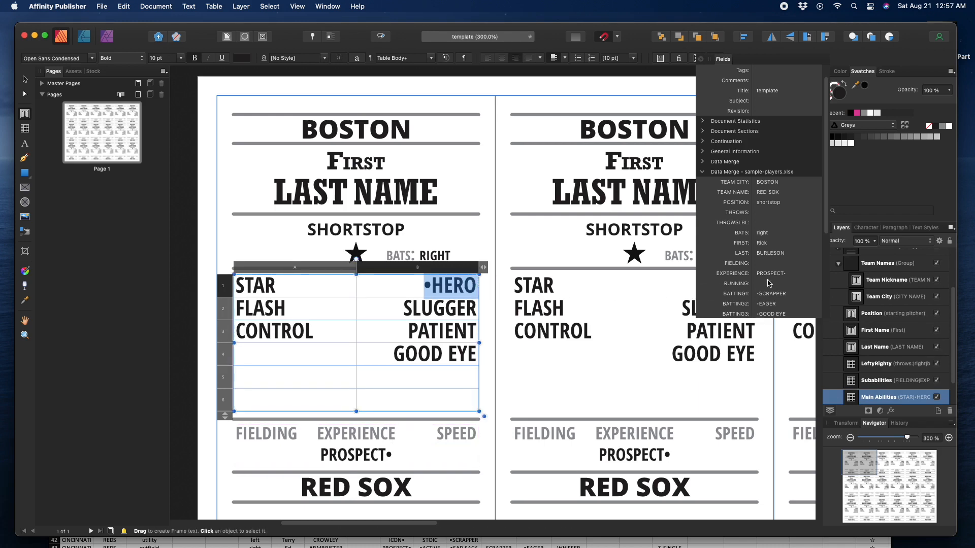
double_click(773, 297)
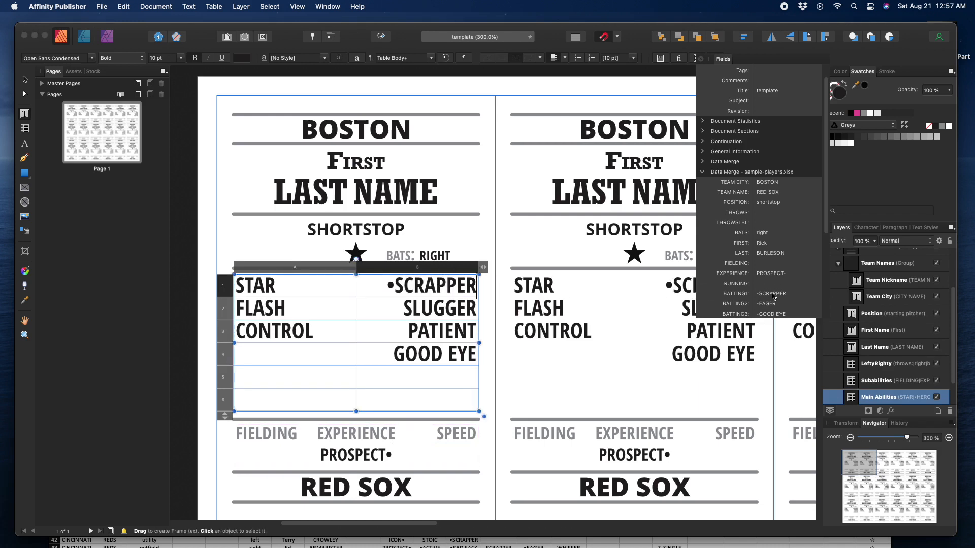
click(400, 308)
drag(399, 308, 480, 307)
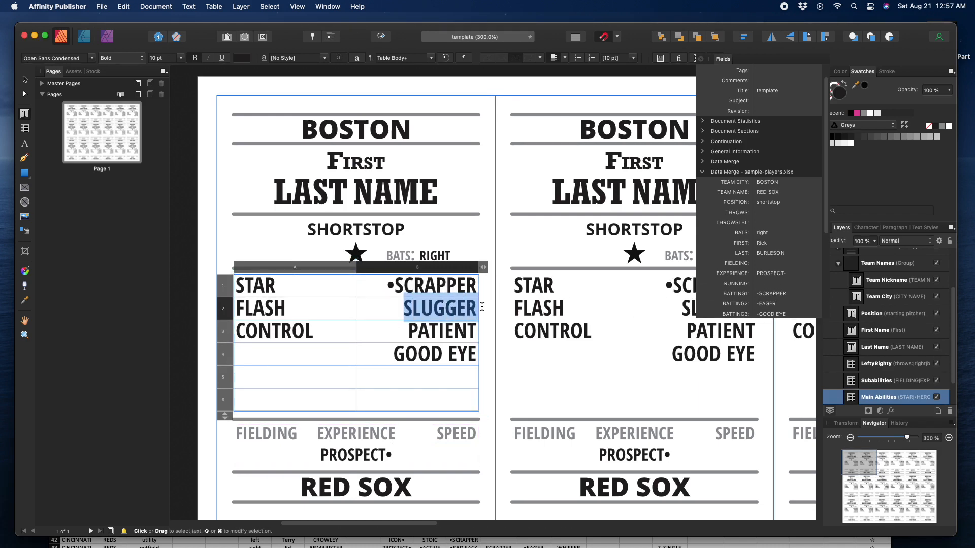
double_click(769, 303)
drag(410, 331, 477, 331)
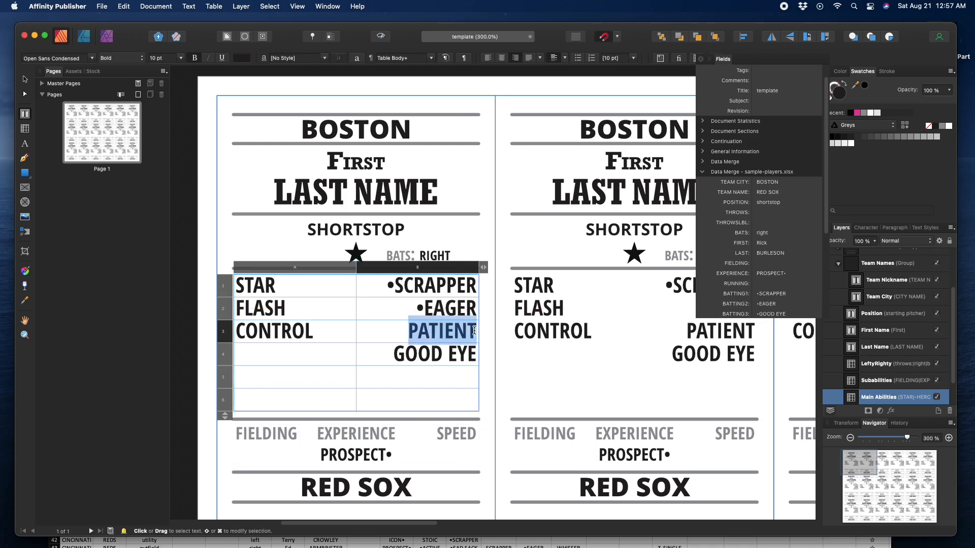
double_click(763, 314)
click(394, 355)
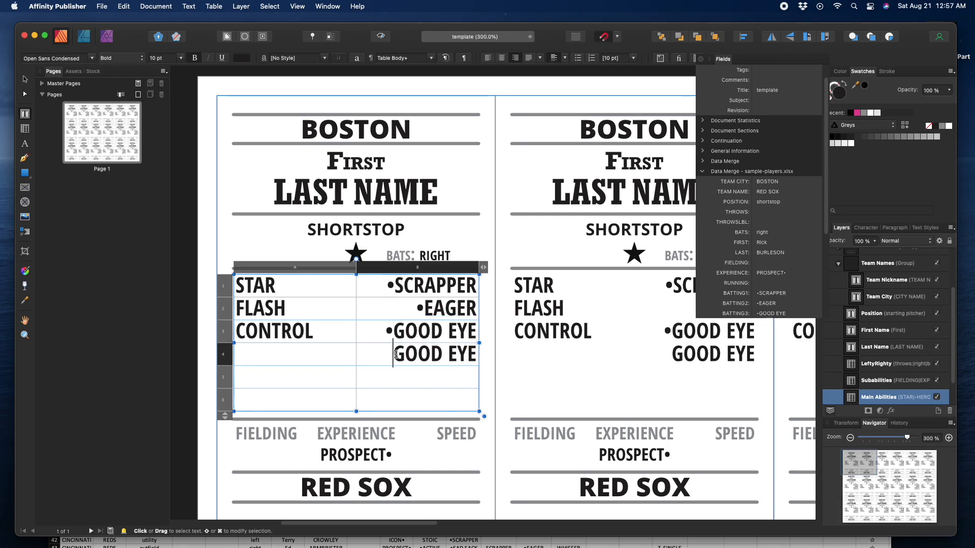
drag(395, 355, 477, 354)
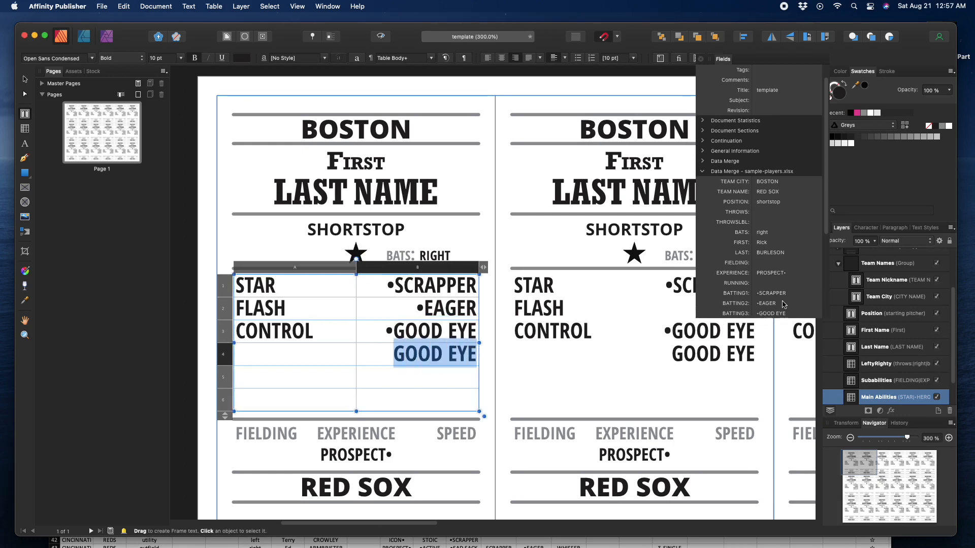
scroll(783, 304, down, 3)
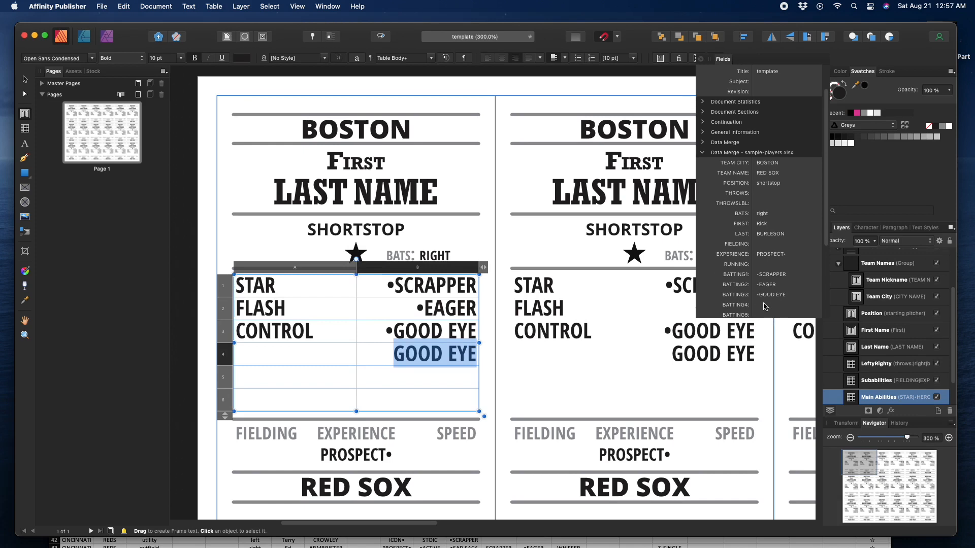
double_click(765, 305)
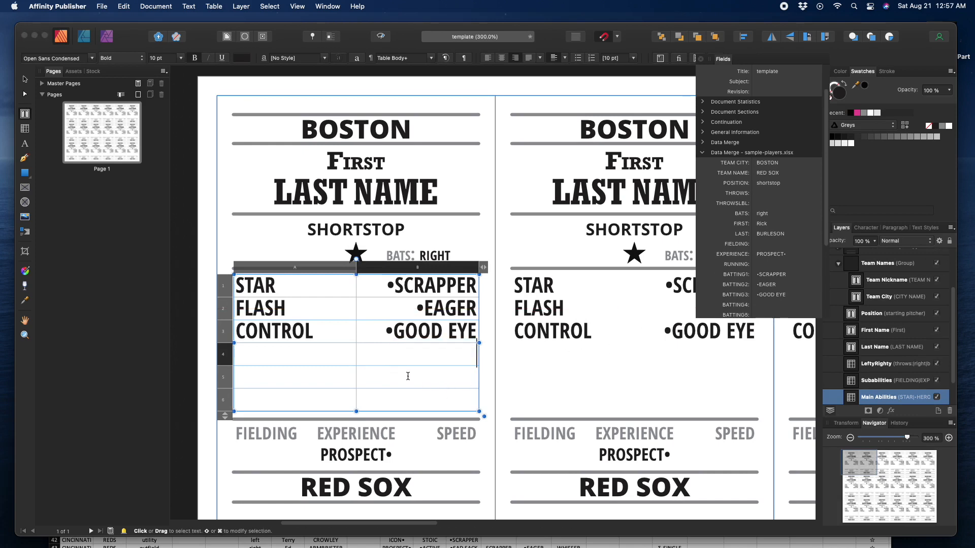
Insert the BATTING5 and BATTING6 fields into the empty rows 5 and 6 of column B in the Main Abilities table
click(484, 373)
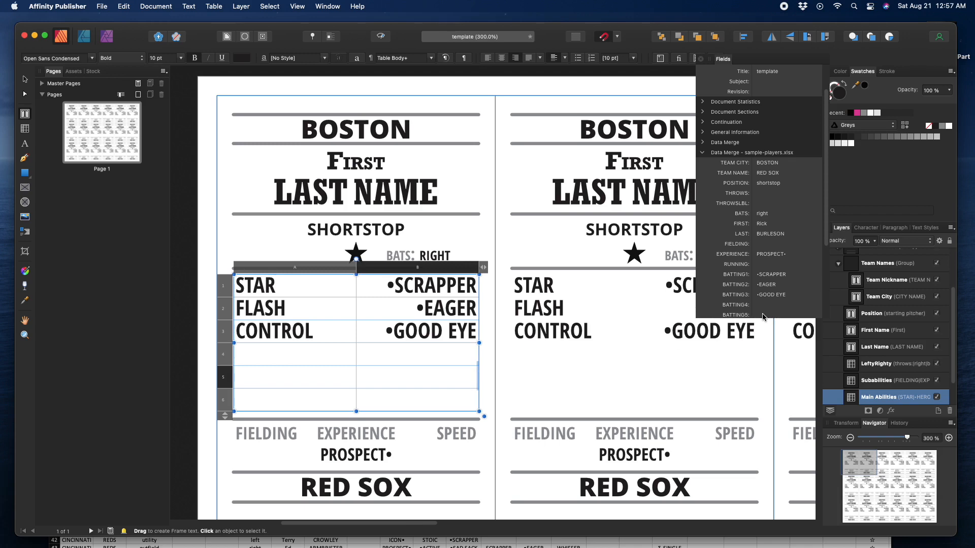
scroll(763, 317, down, 1)
scroll(762, 317, down, 2)
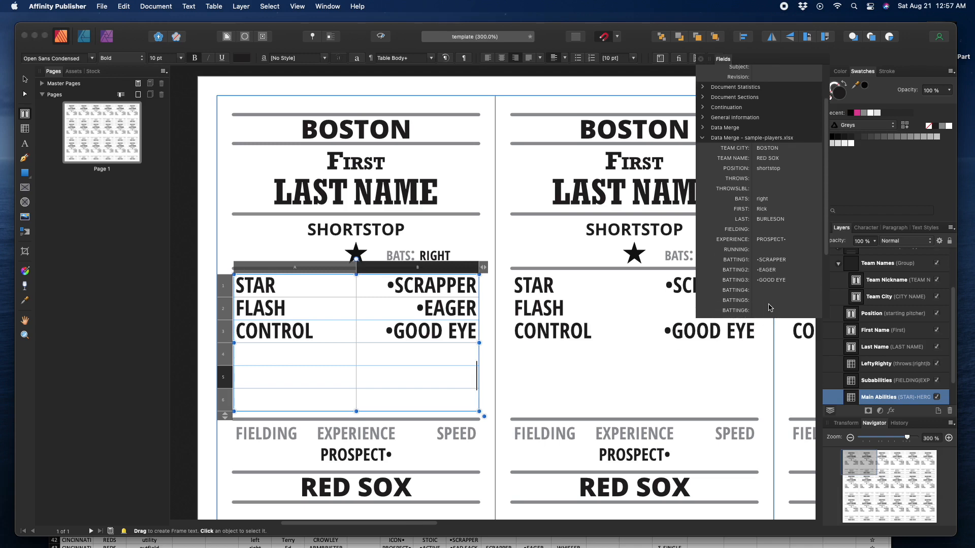
click(456, 403)
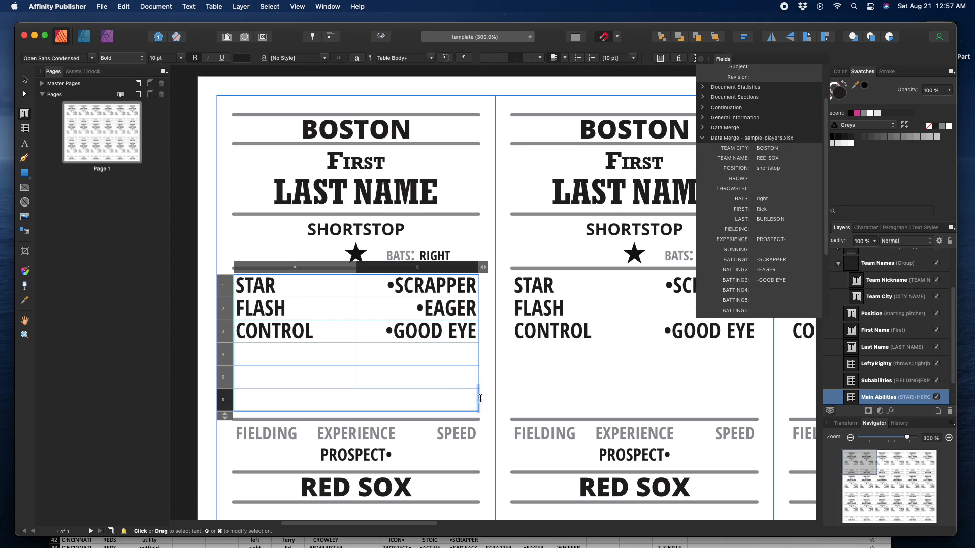
key(Escape)
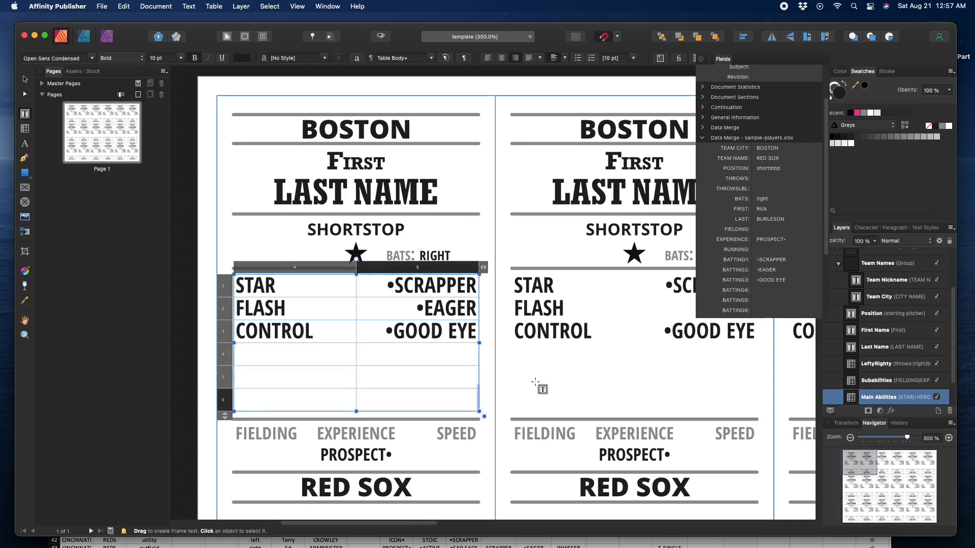
click(760, 315)
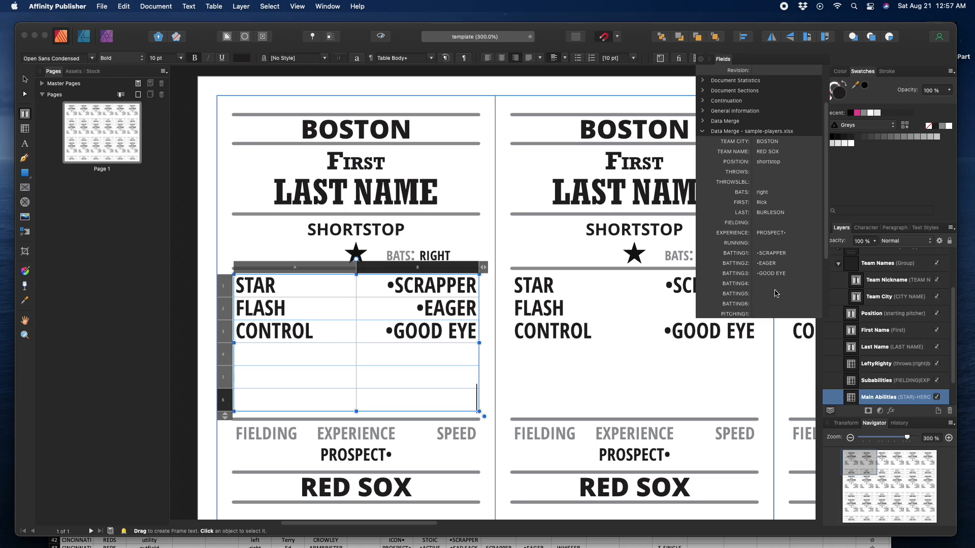
In column A of the Main Abilities table, replace STAR, FLASH and CONTROL with the fields PITCHING1, PITCHING2 and PITCHING3
scroll(776, 294, down, 3)
scroll(776, 293, down, 3)
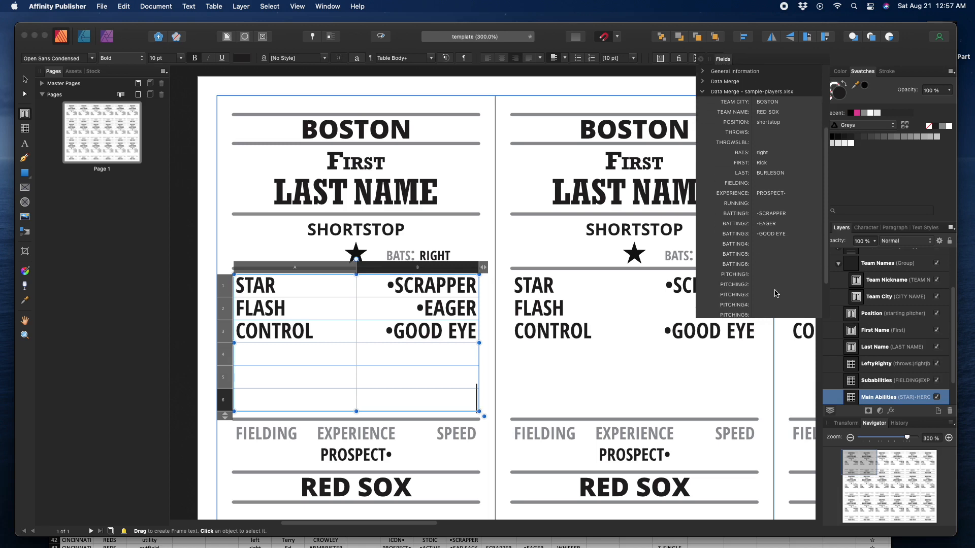
double_click(274, 289)
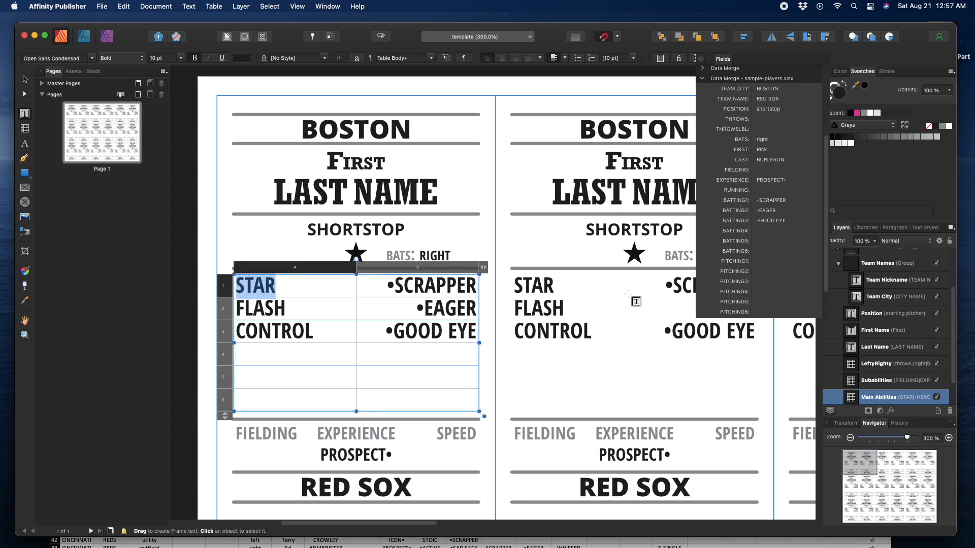
key(BackSpace)
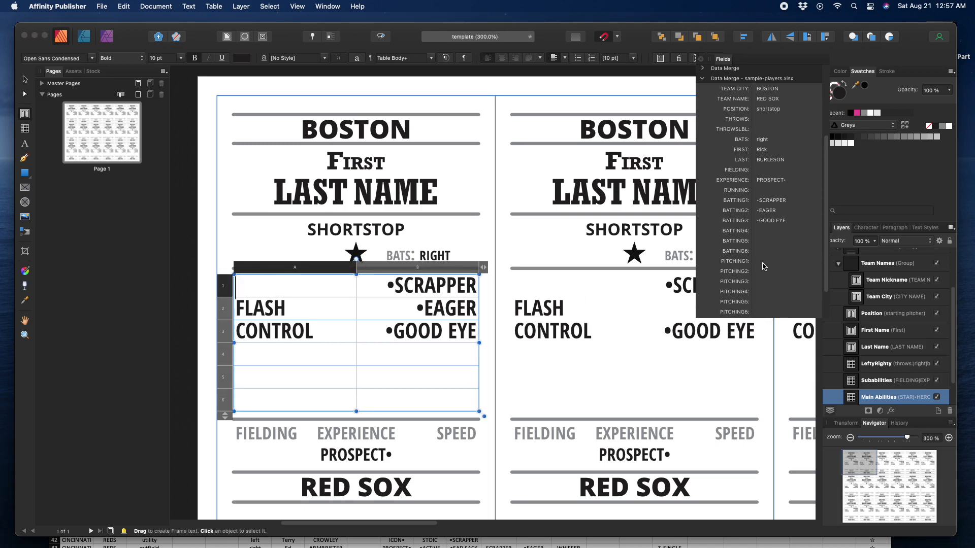
drag(310, 303, 236, 307)
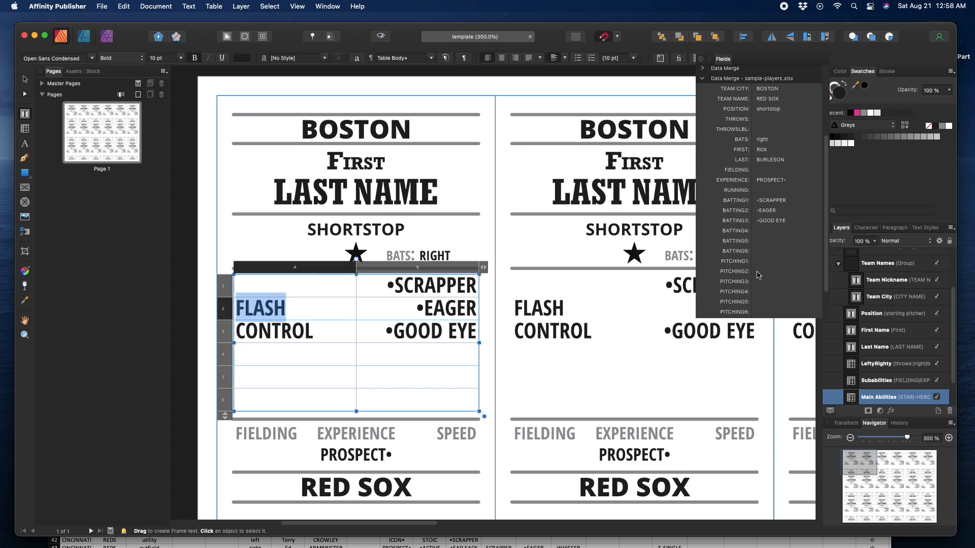
key(BackSpace)
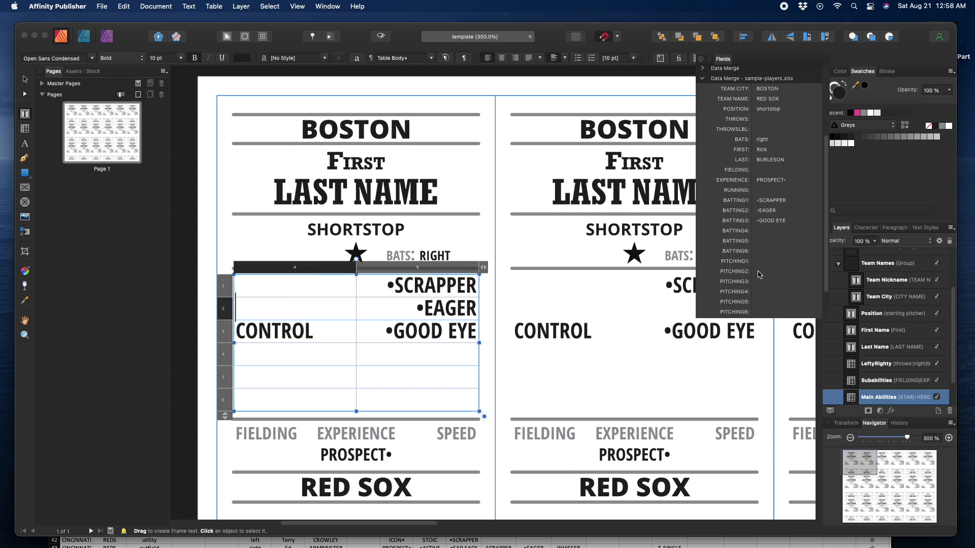
click(318, 328)
drag(318, 327, 234, 331)
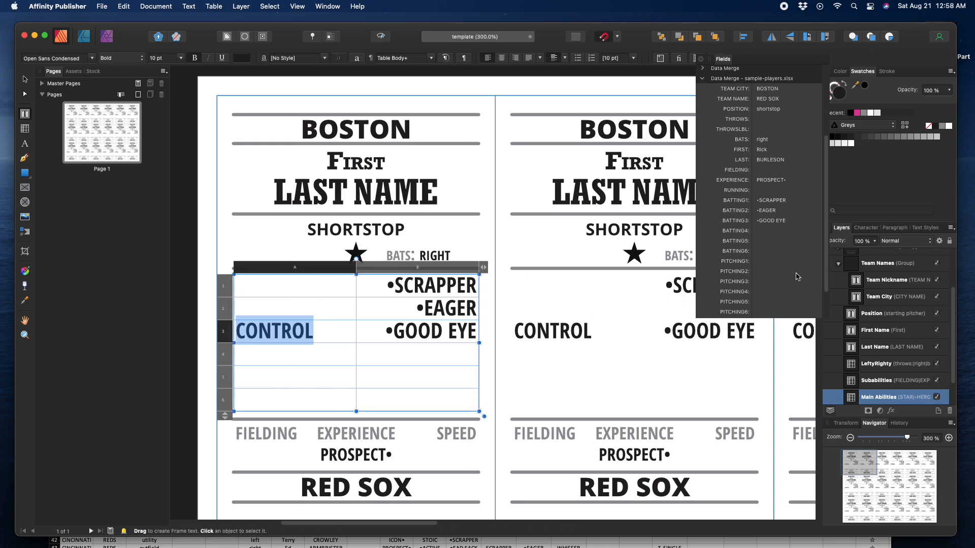
double_click(746, 286)
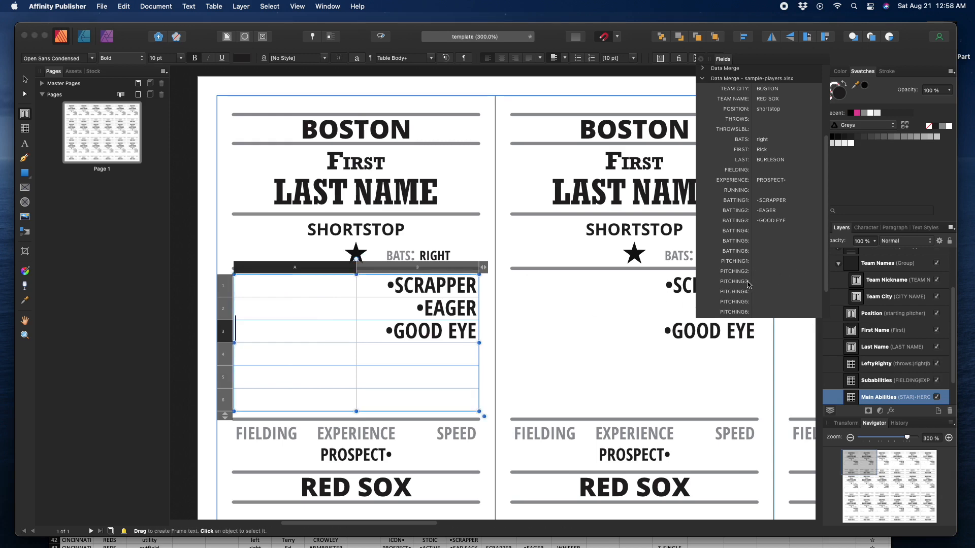
Insert the PITCHING4, PITCHING5 and PITCHING6 fields into the empty rows 4 to 6 of column A
click(259, 351)
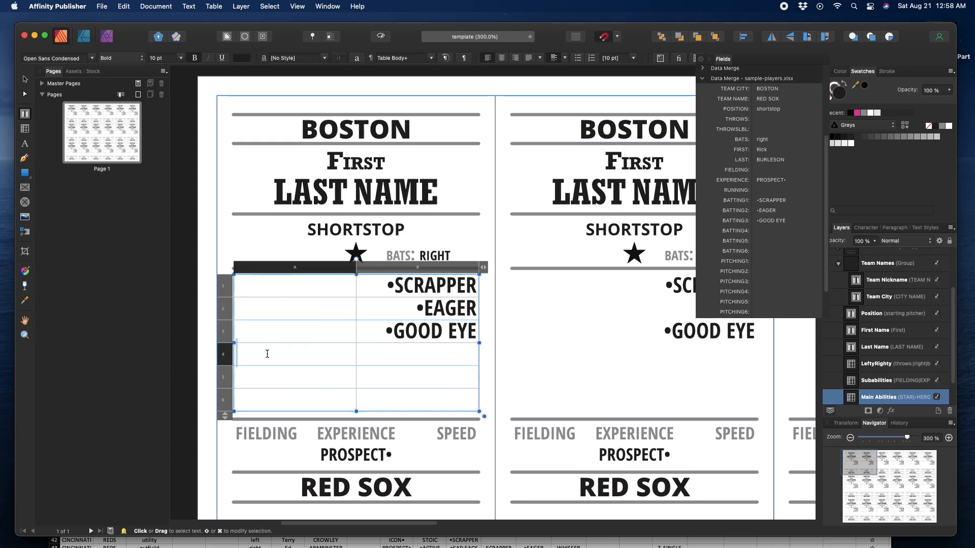
double_click(762, 293)
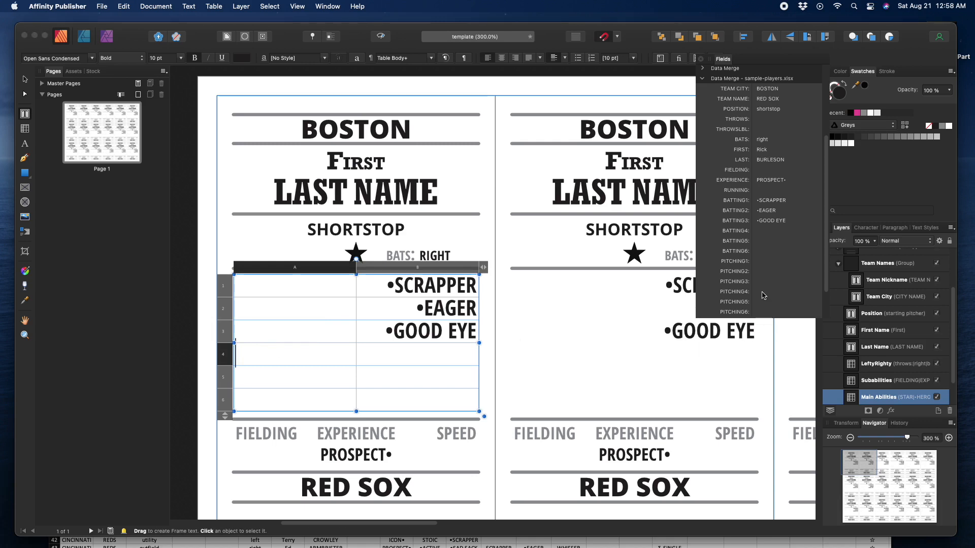
click(256, 377)
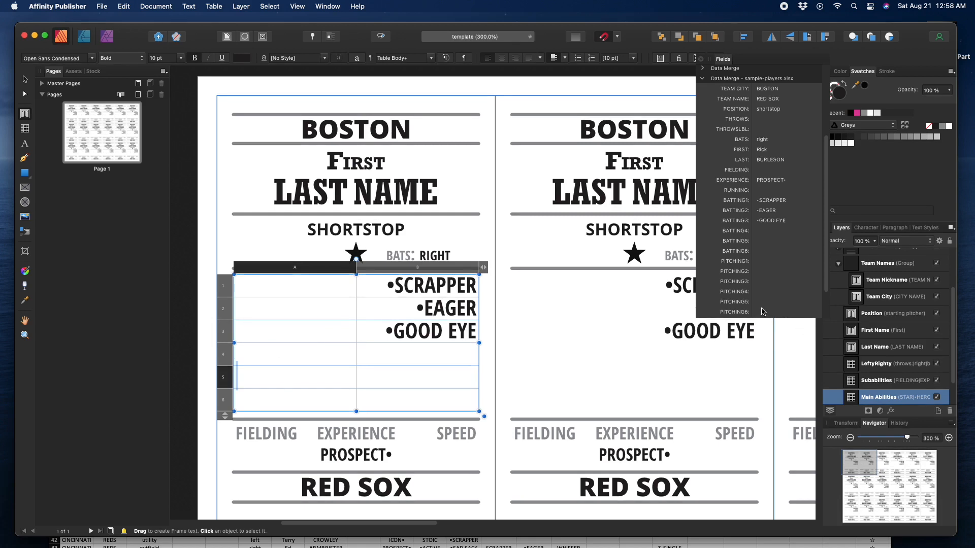
click(248, 401)
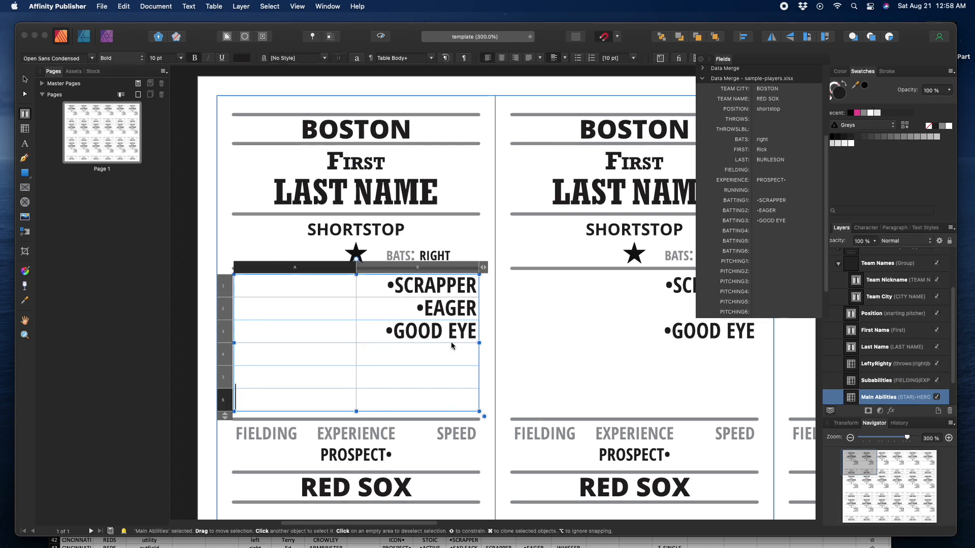
Replace the first card's First placeholder with the FIRST merge field and its LAST NAME placeholder with the LAST field
click(343, 161)
double_click(344, 162)
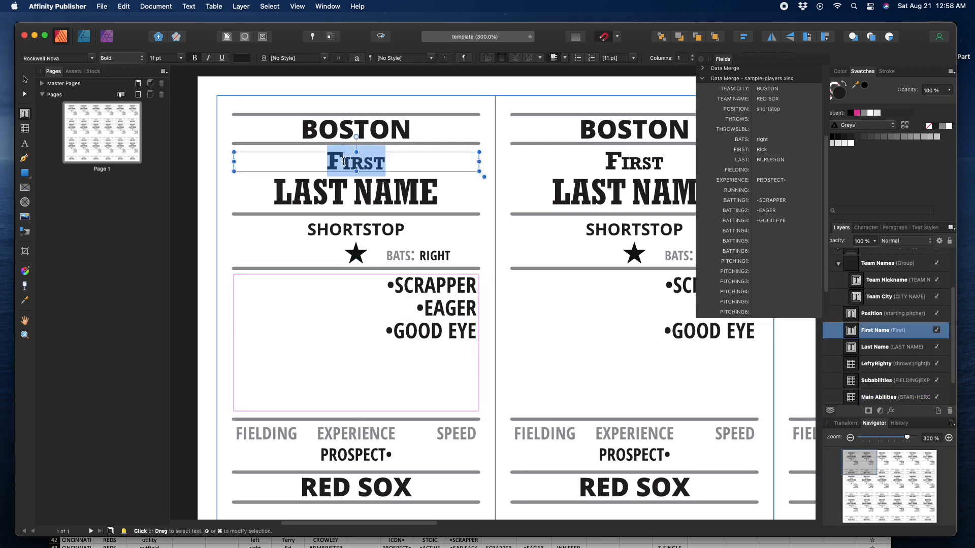
double_click(766, 150)
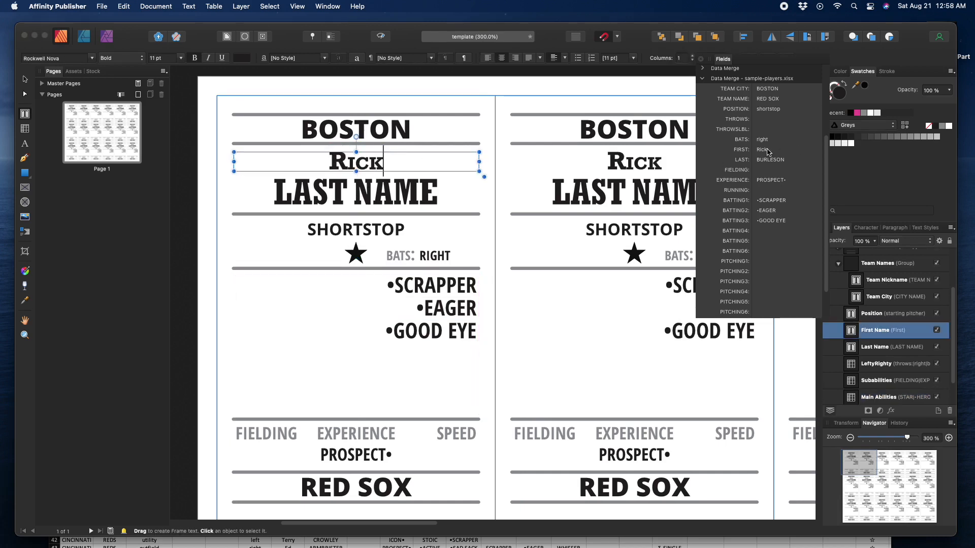
drag(274, 191, 458, 188)
double_click(765, 160)
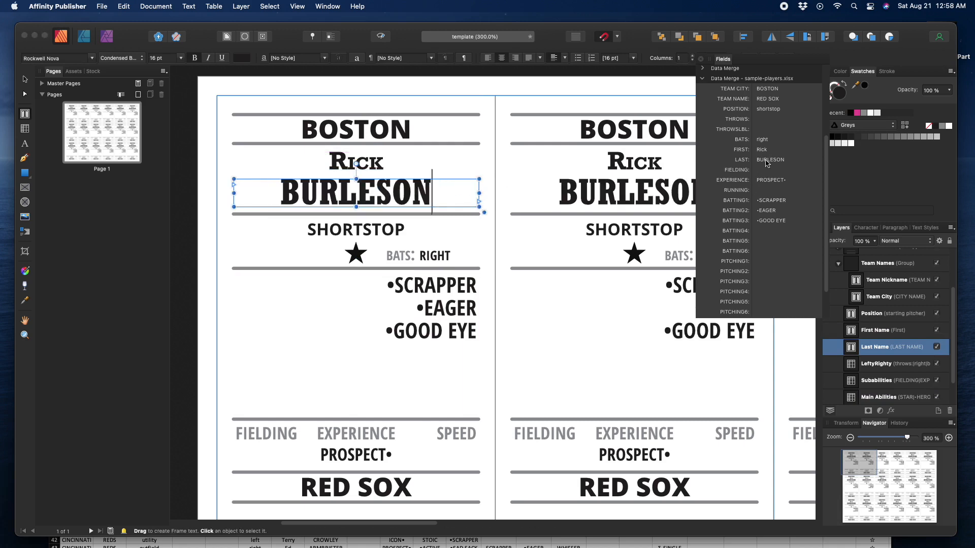
Deselect the last name frame and examine the whole 3 by 6 card layout at 100% zoom
scroll(226, 355, down, 2)
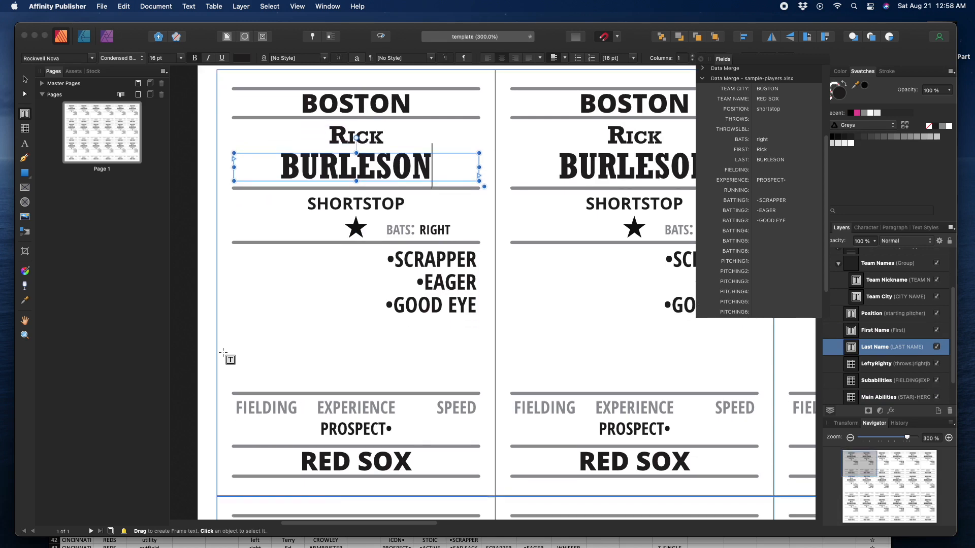
scroll(223, 352, up, 1)
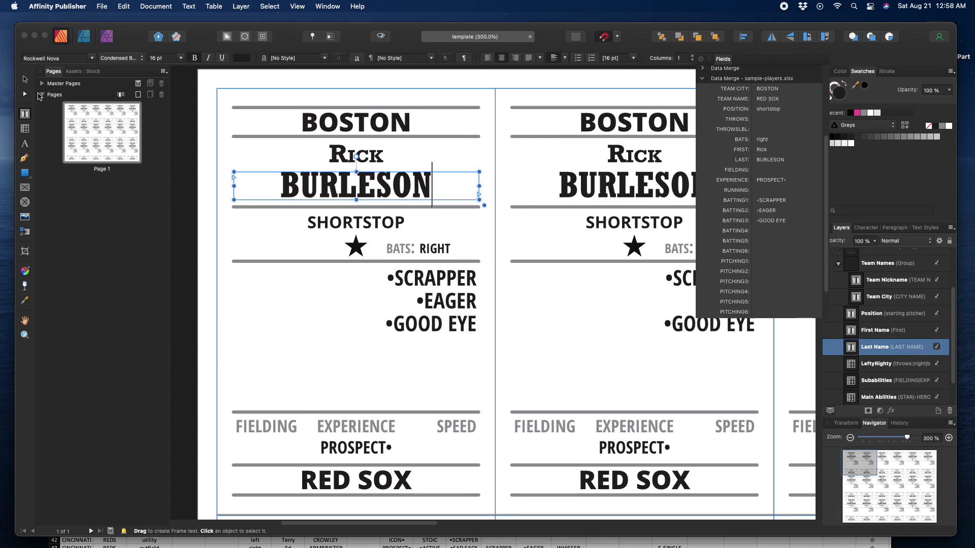
click(28, 82)
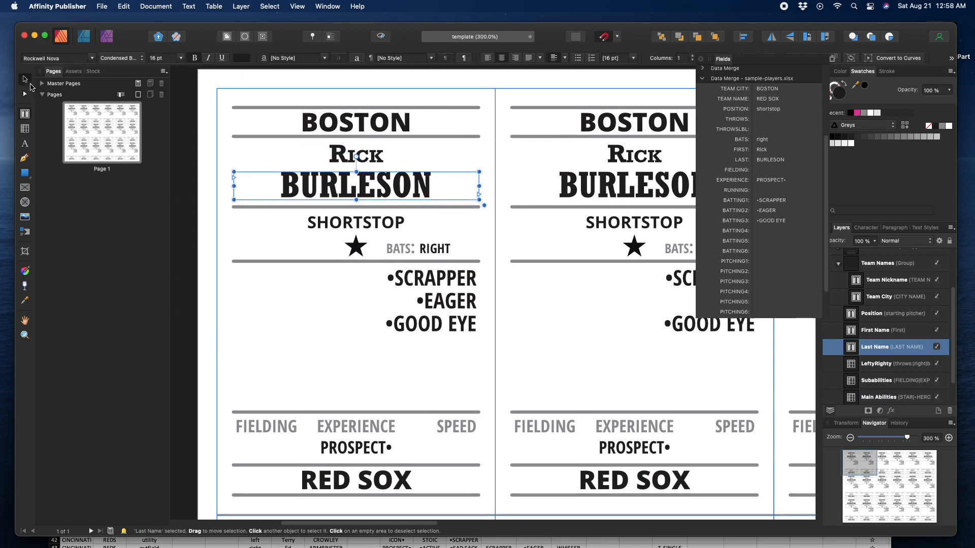
click(185, 246)
scroll(192, 304, down, 5)
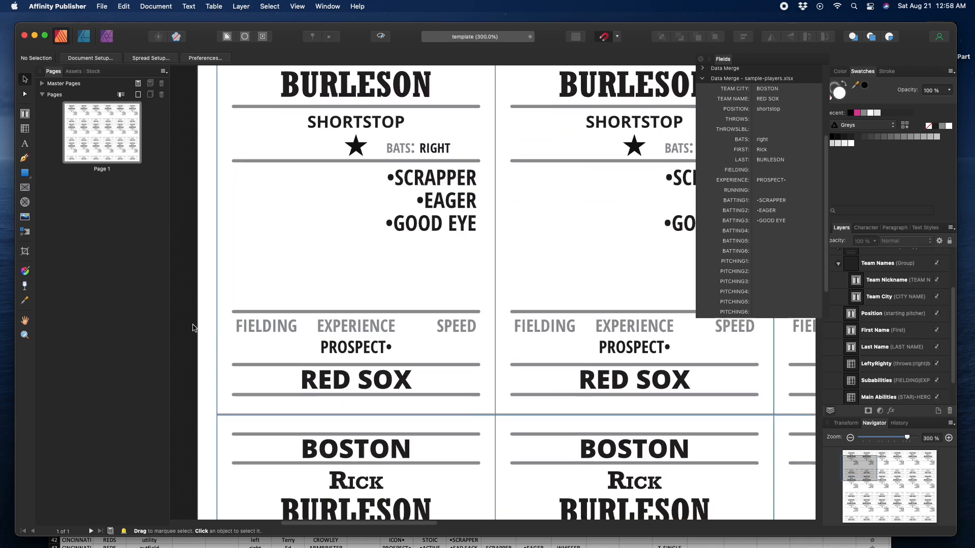
scroll(192, 327, up, 3)
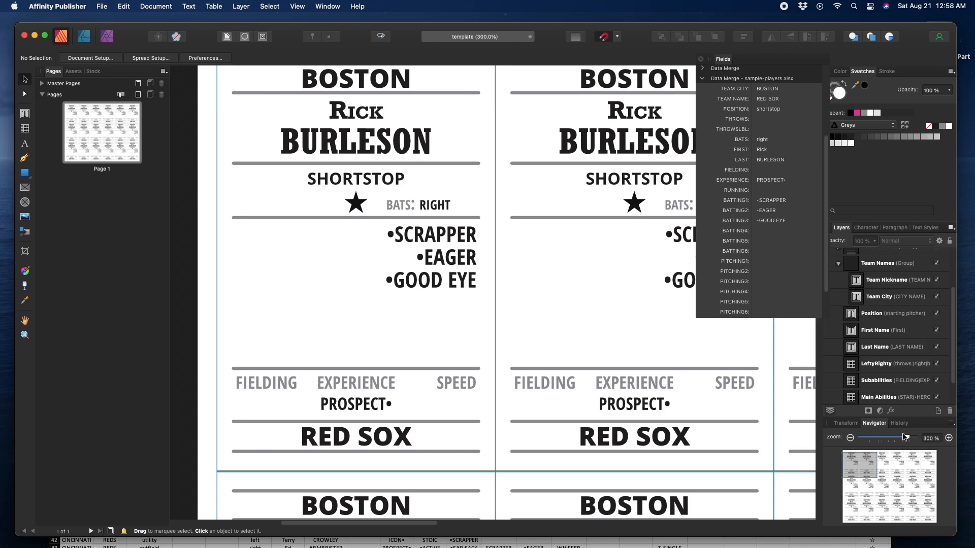
drag(908, 439, 894, 441)
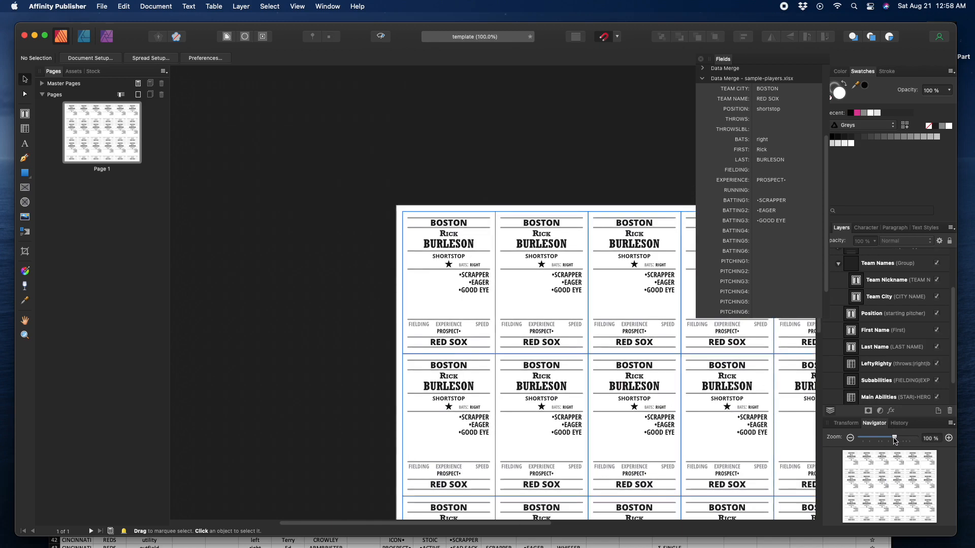
drag(432, 526, 524, 525)
scroll(450, 436, down, 2)
scroll(449, 437, down, 6)
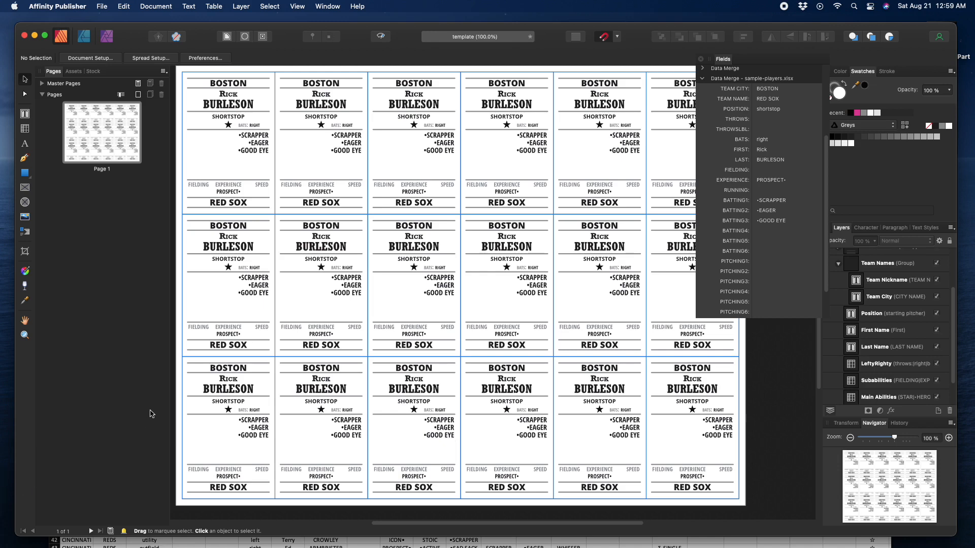
Save the template and generate the merged document from sample-players.xlsx for records 1-54, updating the source data first
key(super+s)
click(152, 7)
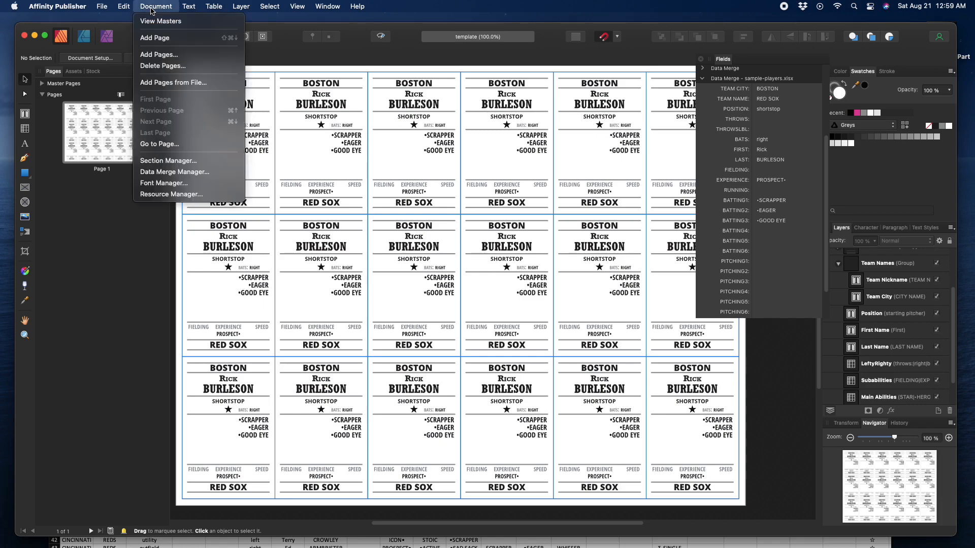
click(162, 171)
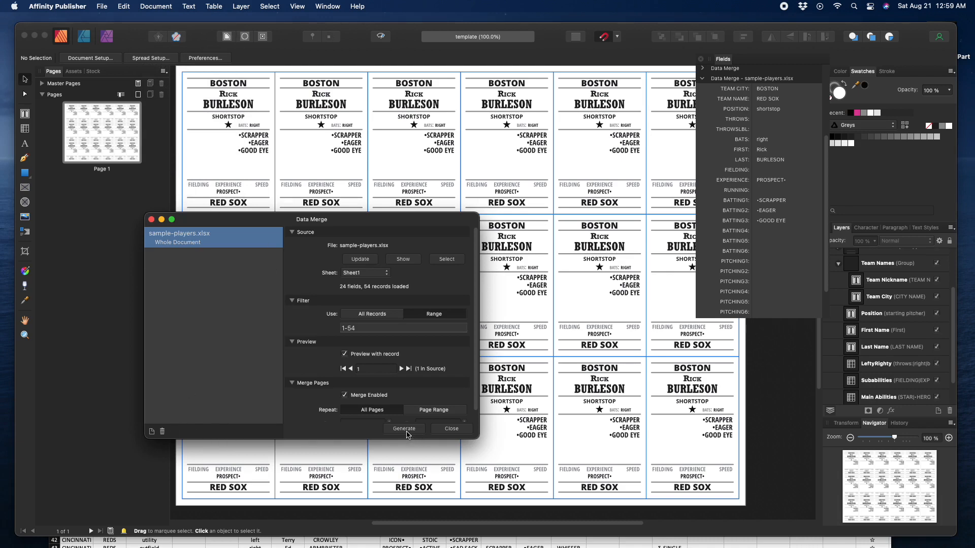
click(405, 431)
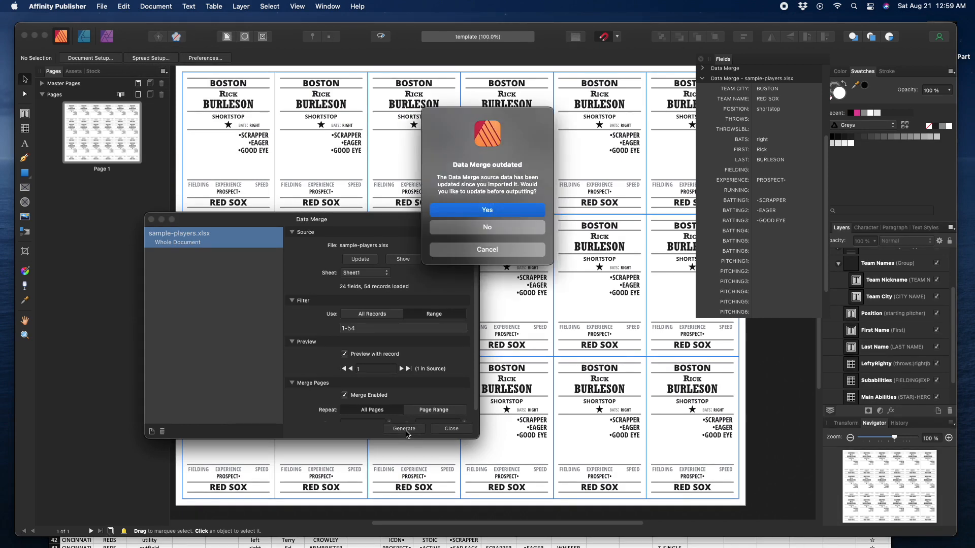
click(510, 211)
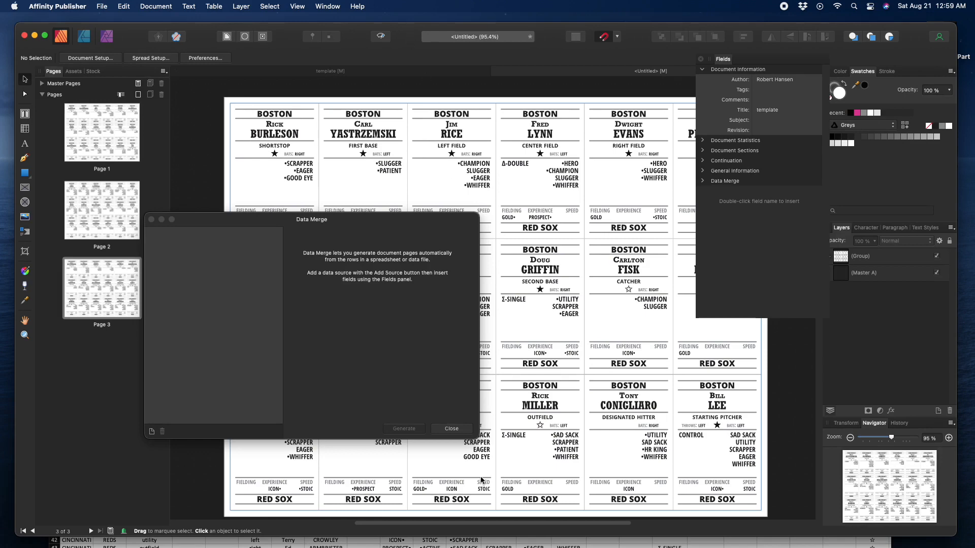
click(451, 429)
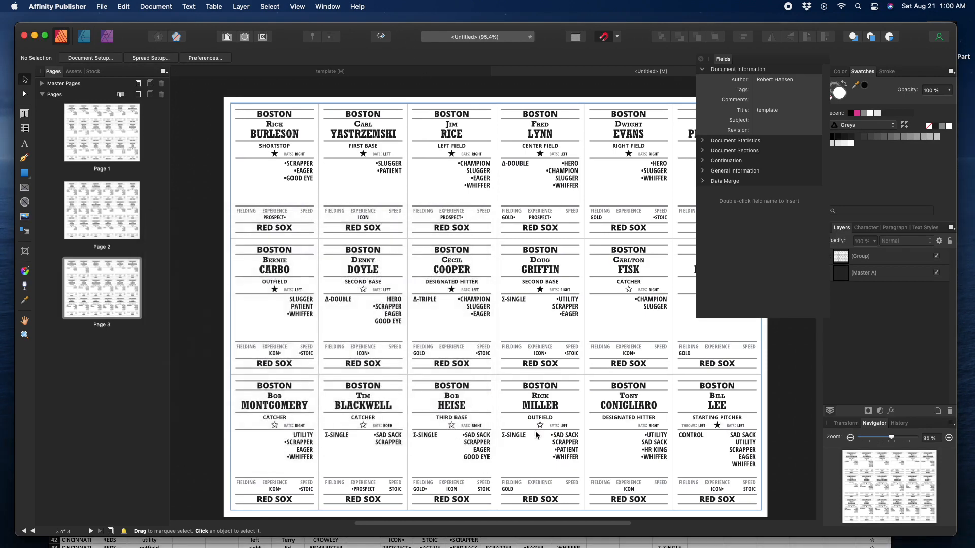
Close the Fields panel and look through the player cards on the first two generated pages
drag(406, 38, 392, 43)
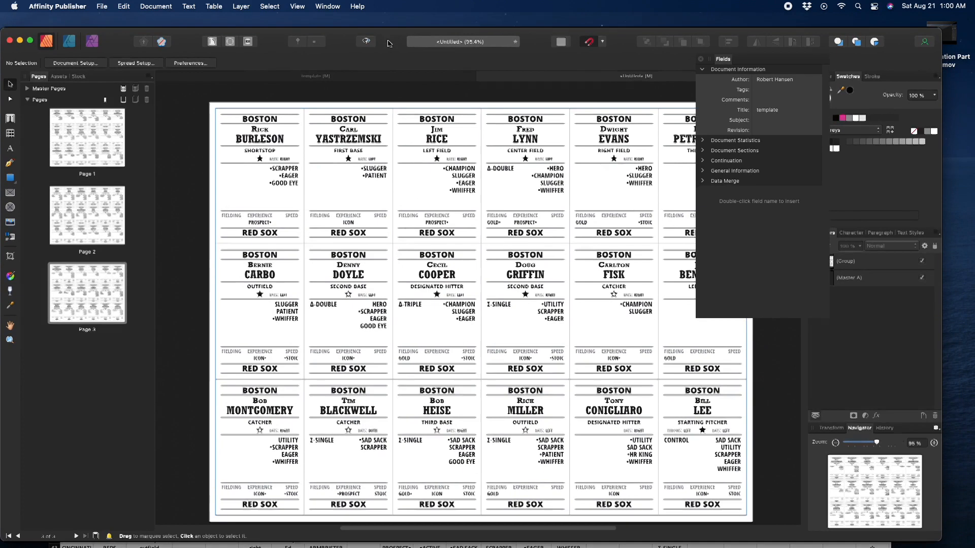
click(701, 60)
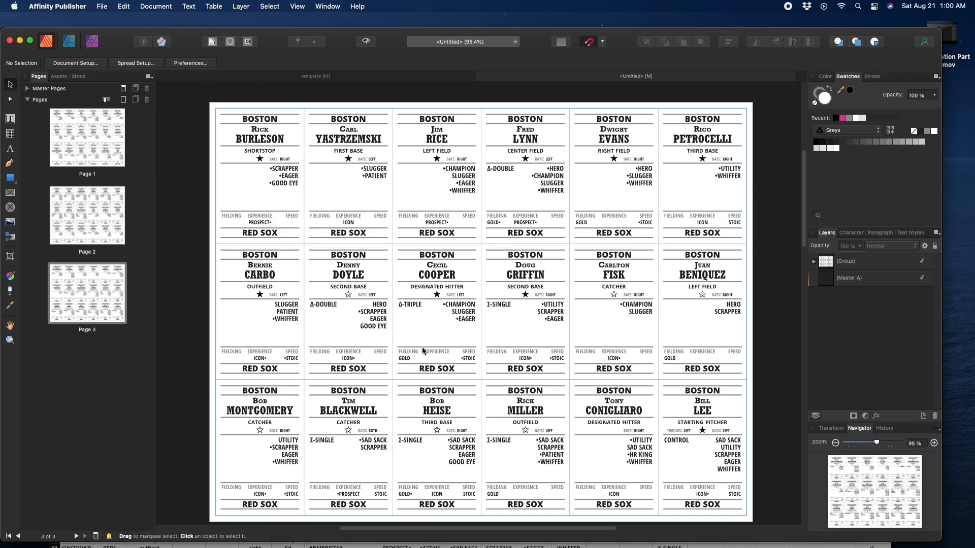
scroll(422, 350, down, 2)
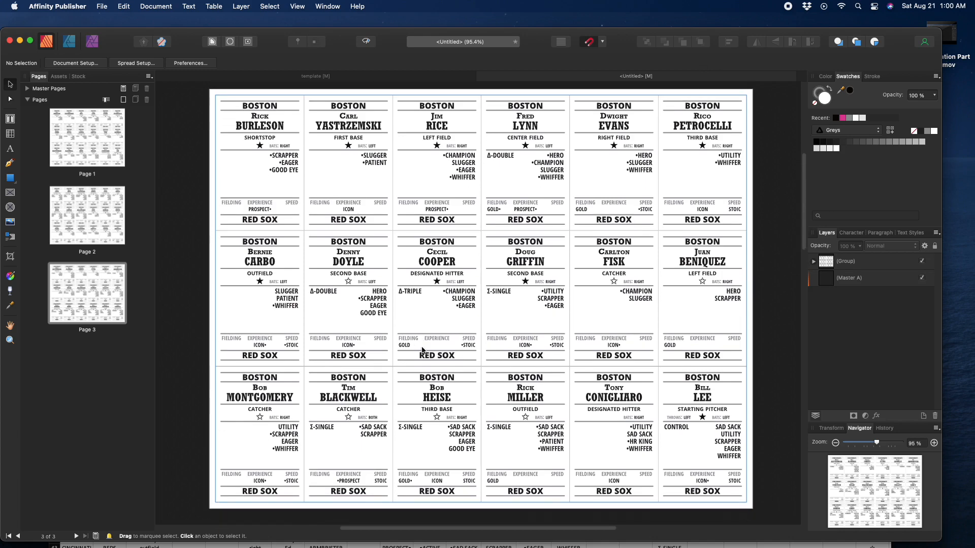
scroll(422, 350, down, 10)
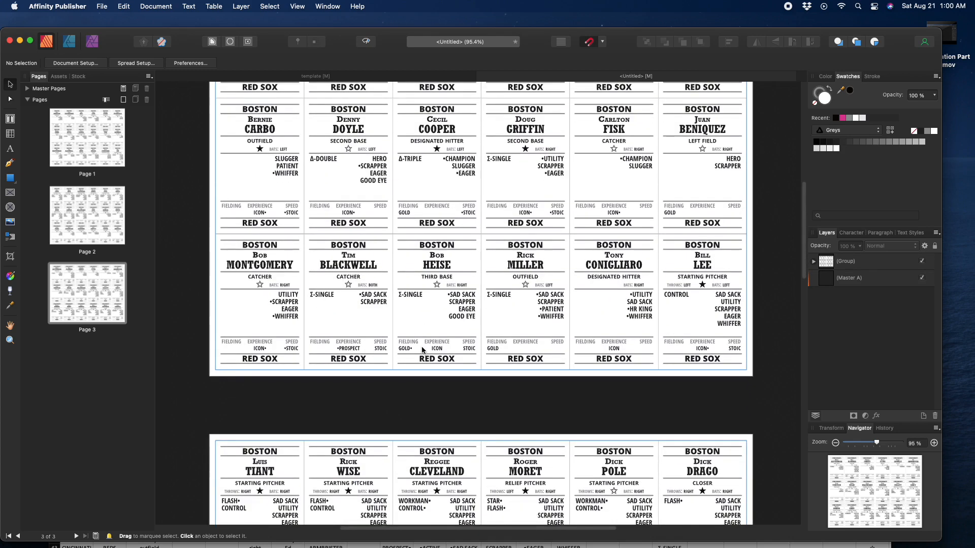
scroll(422, 350, down, 6)
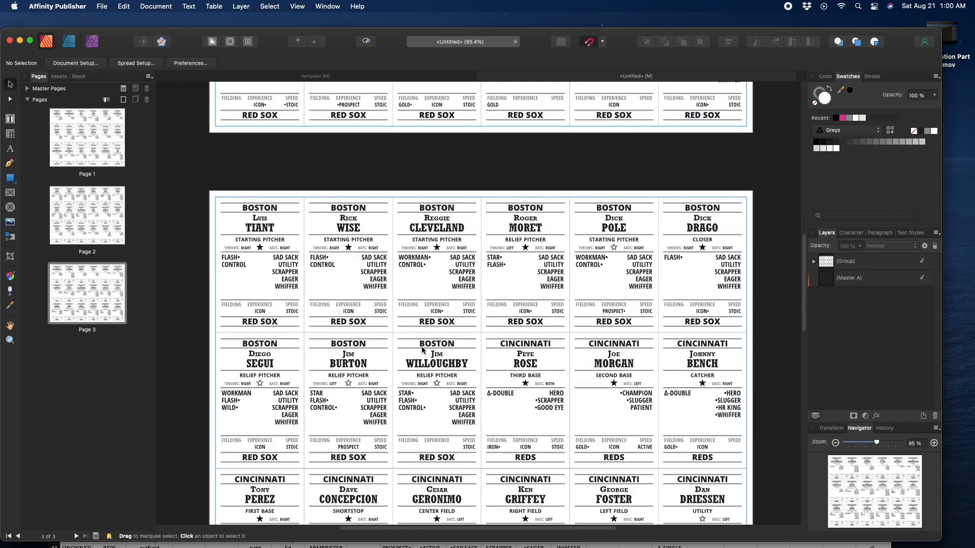
scroll(422, 350, down, 3)
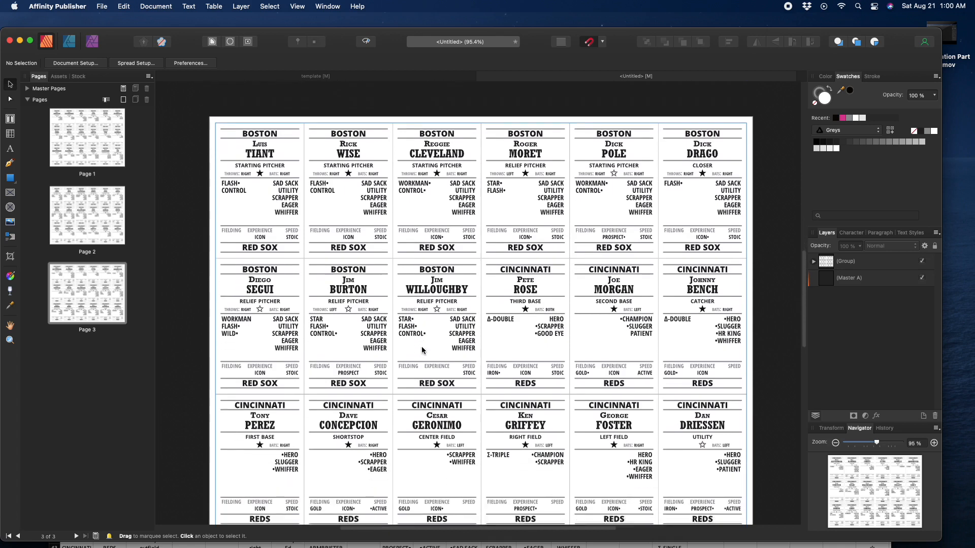
scroll(422, 350, down, 2)
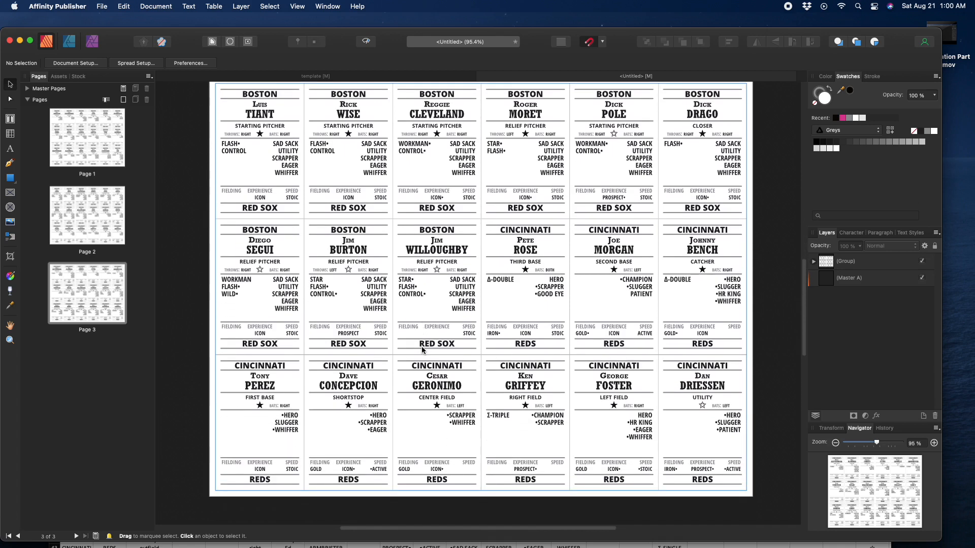
scroll(423, 351, up, 1)
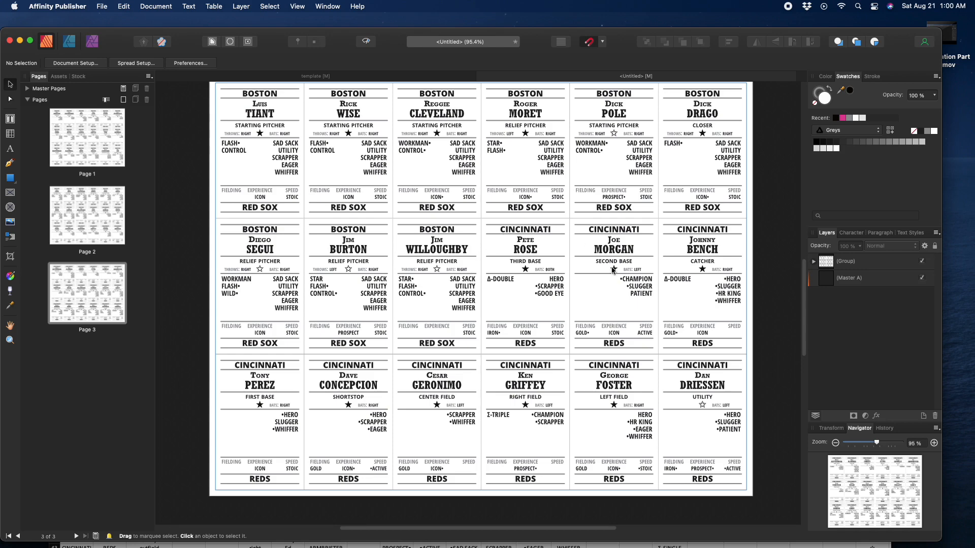
Set the Δ-DOUBLE text in the Main Abilities table of the Cincinnati third base card on page 2 to 8 pt
click(510, 282)
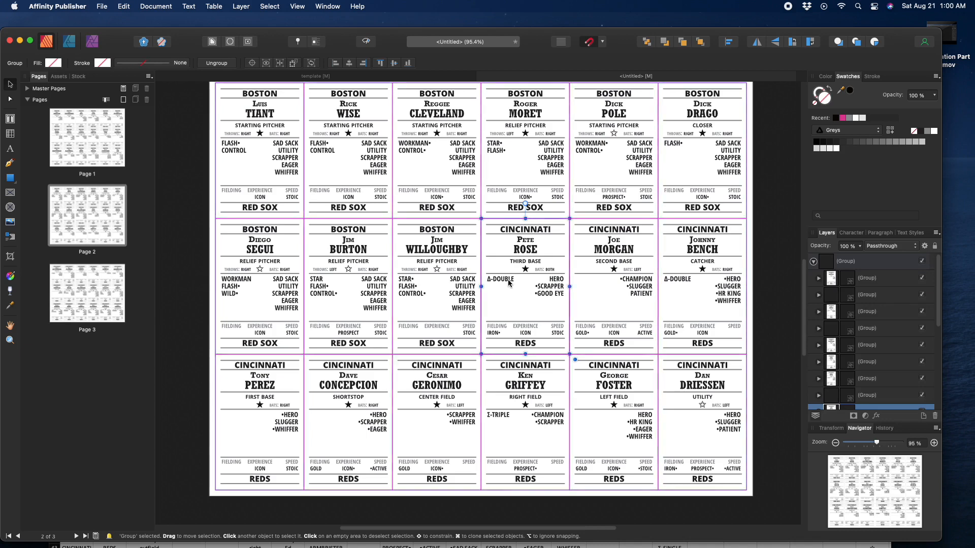
double_click(510, 283)
double_click(510, 282)
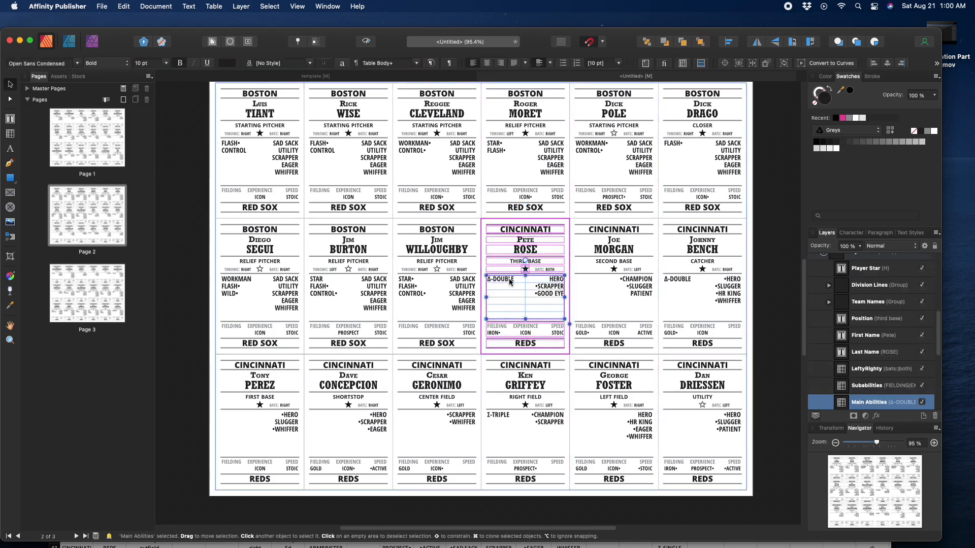
double_click(511, 282)
click(518, 280)
drag(518, 279, 483, 279)
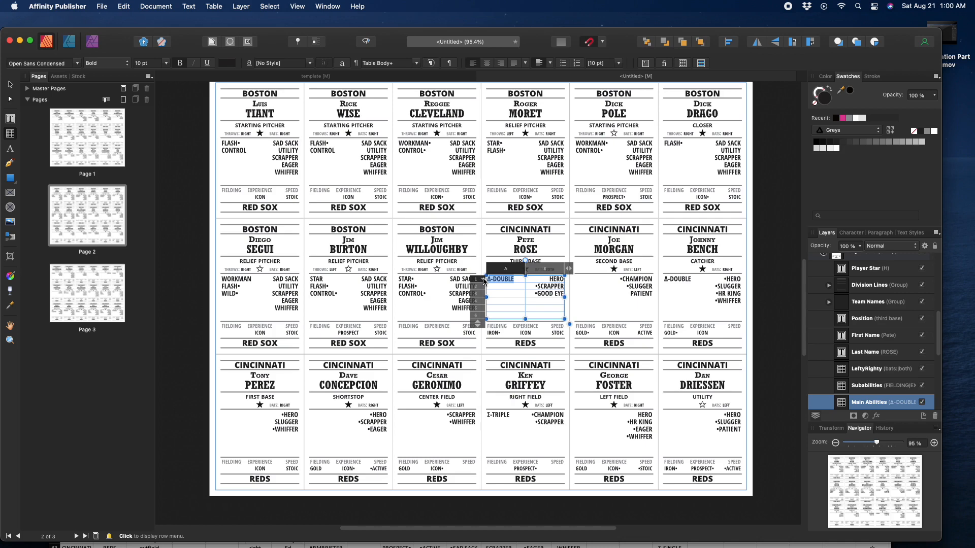
click(167, 63)
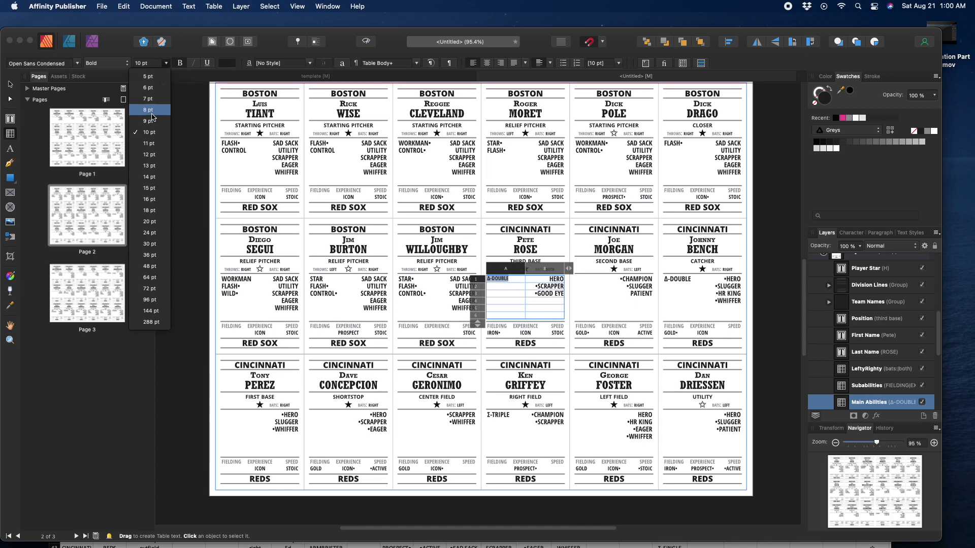
click(149, 109)
click(14, 84)
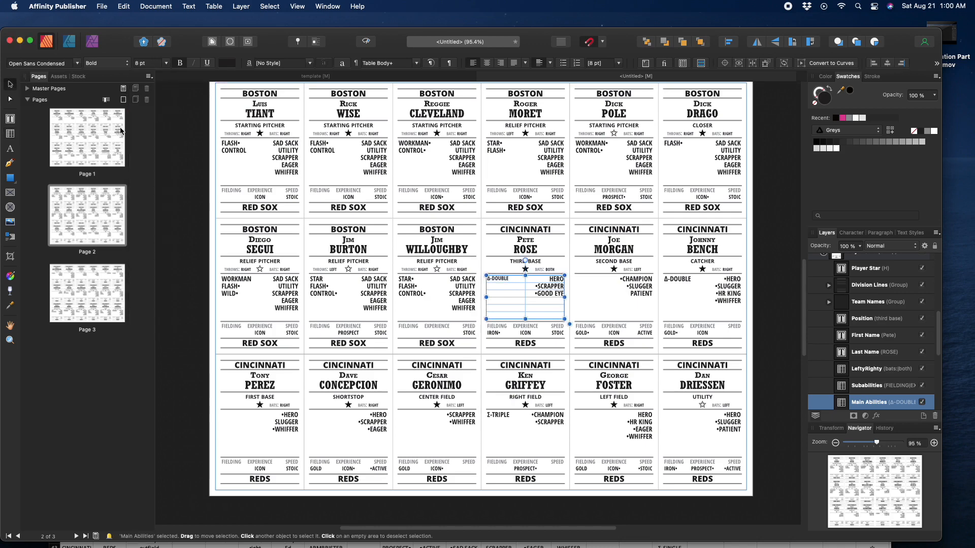
click(188, 201)
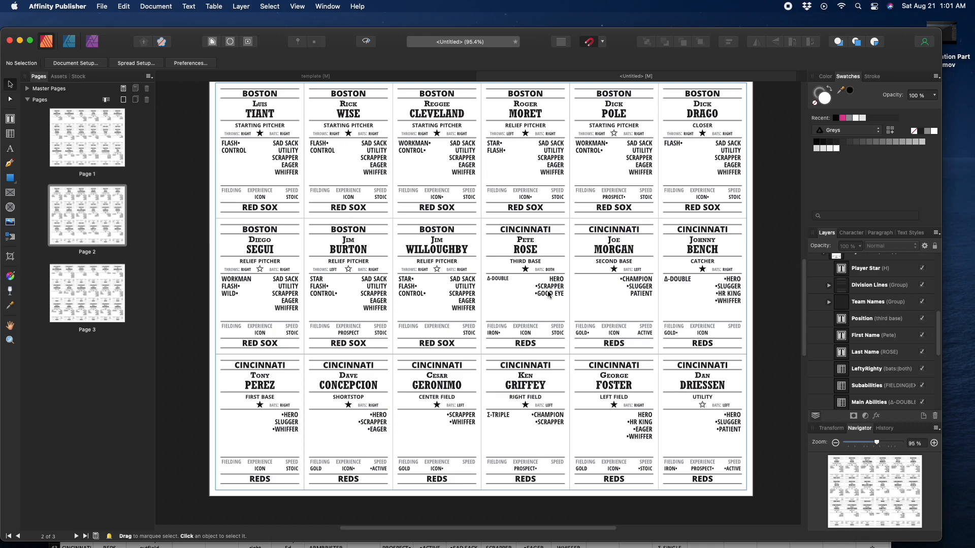
Collapse the Cincinnati third base card's Player Card group and its parent group in the layer list
scroll(861, 333, up, 2)
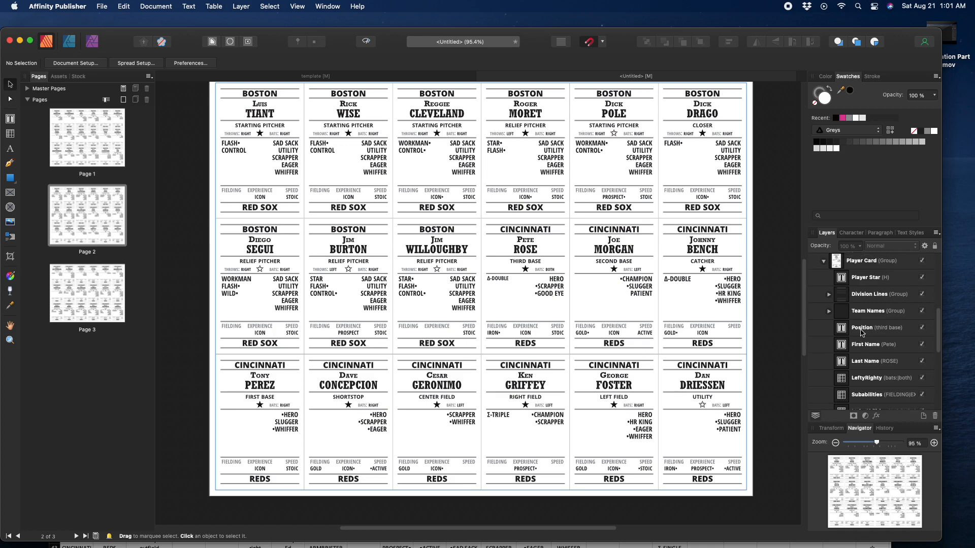
click(824, 271)
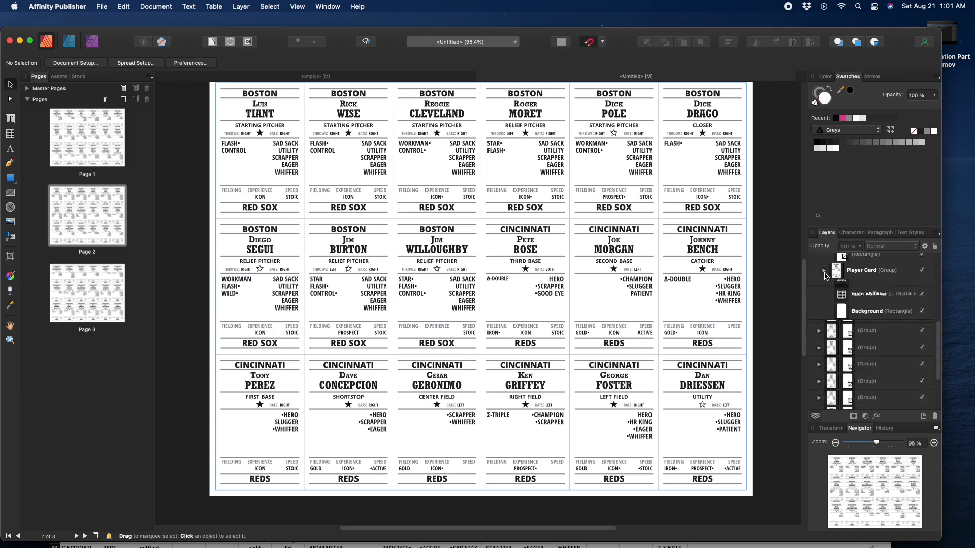
scroll(885, 355, up, 3)
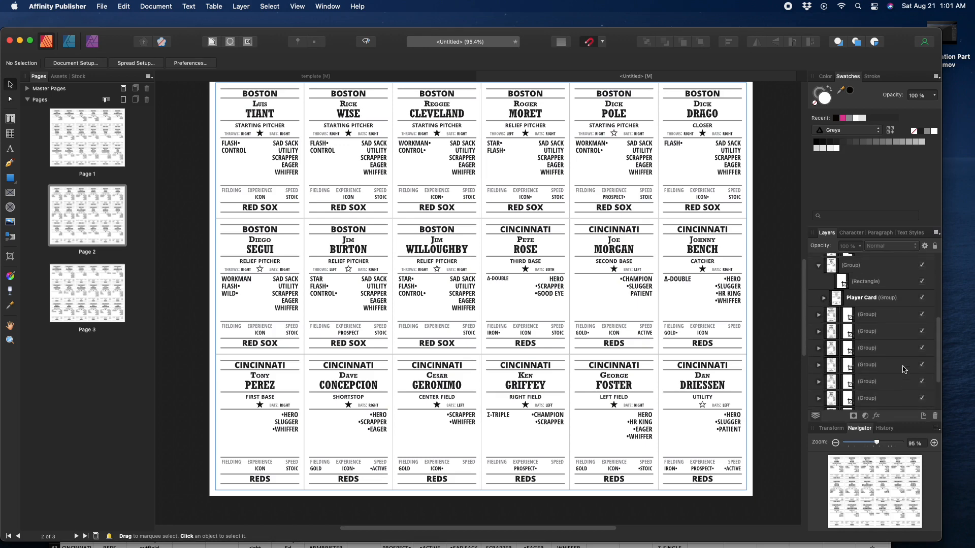
click(818, 277)
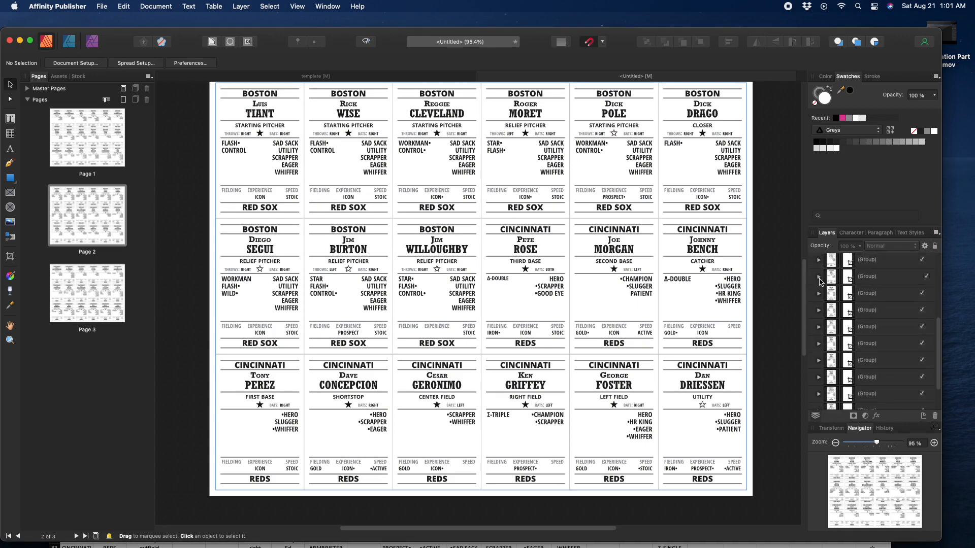
scroll(889, 378, up, 5)
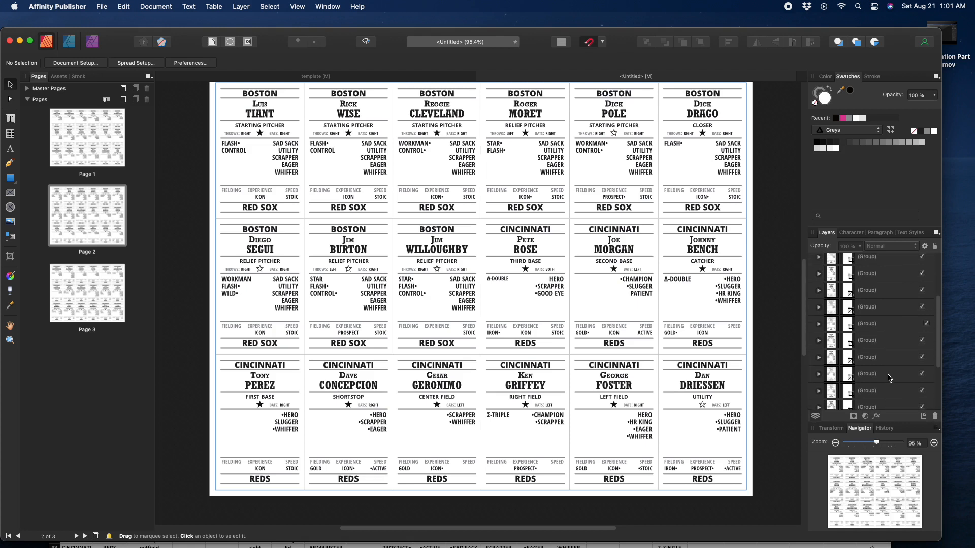
scroll(889, 378, up, 2)
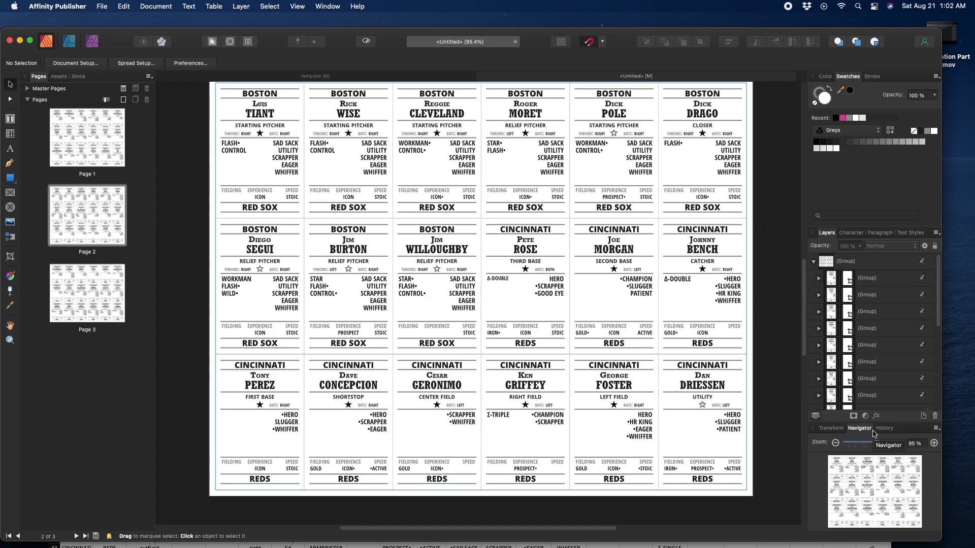
Select the Cincinnati third base card on page 2 and expand its layer group to inspect its contents
click(527, 261)
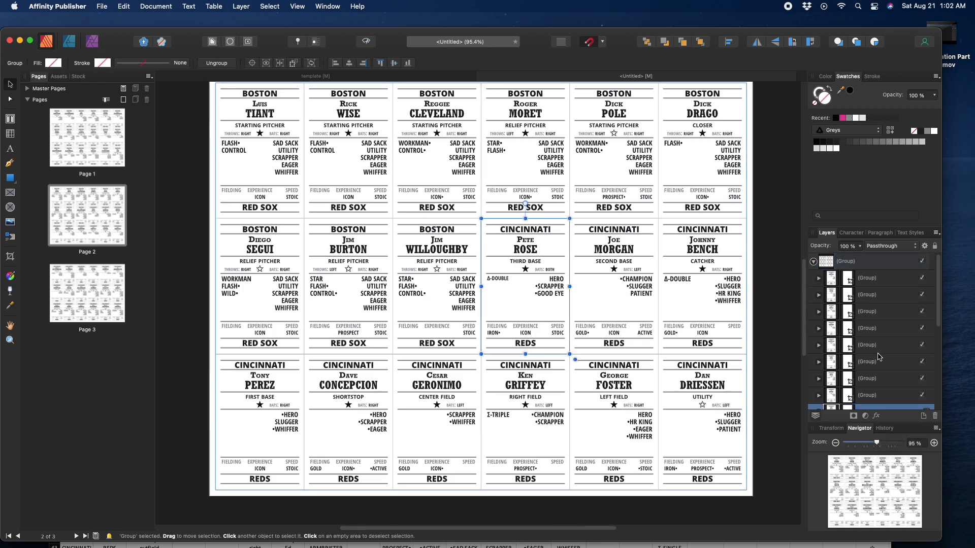
scroll(879, 357, down, 1)
scroll(879, 356, down, 2)
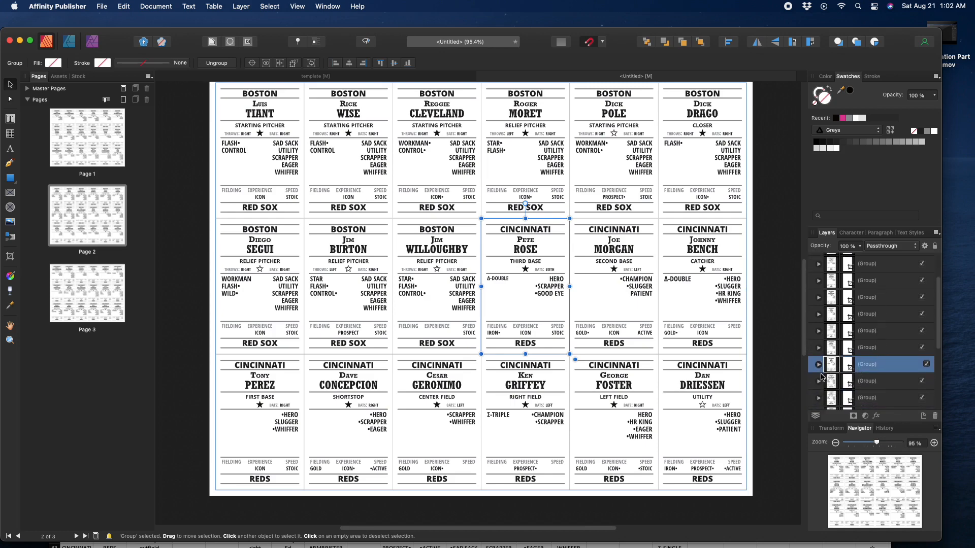
click(817, 364)
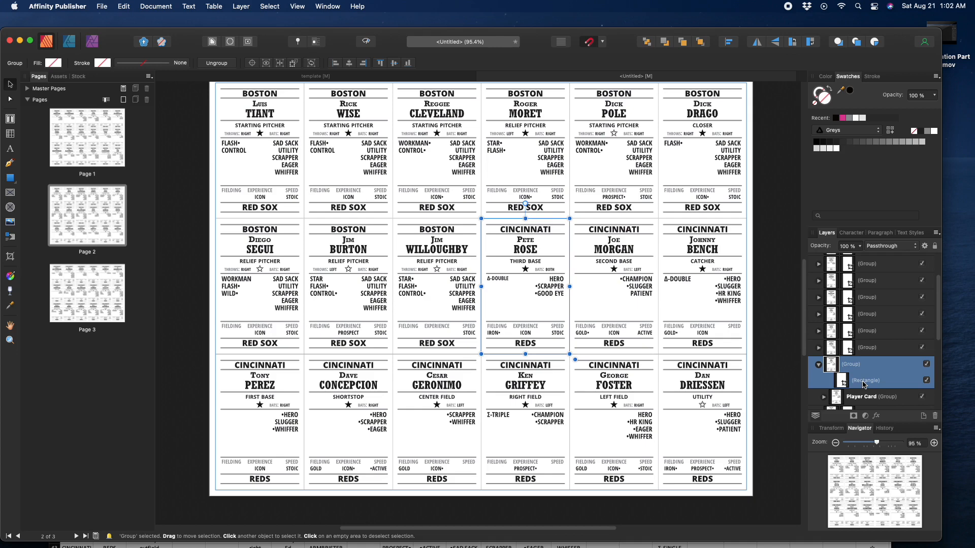
Collapse the Cincinnati third base card's group and expand the second base card's Player Card group in the layer list
click(818, 365)
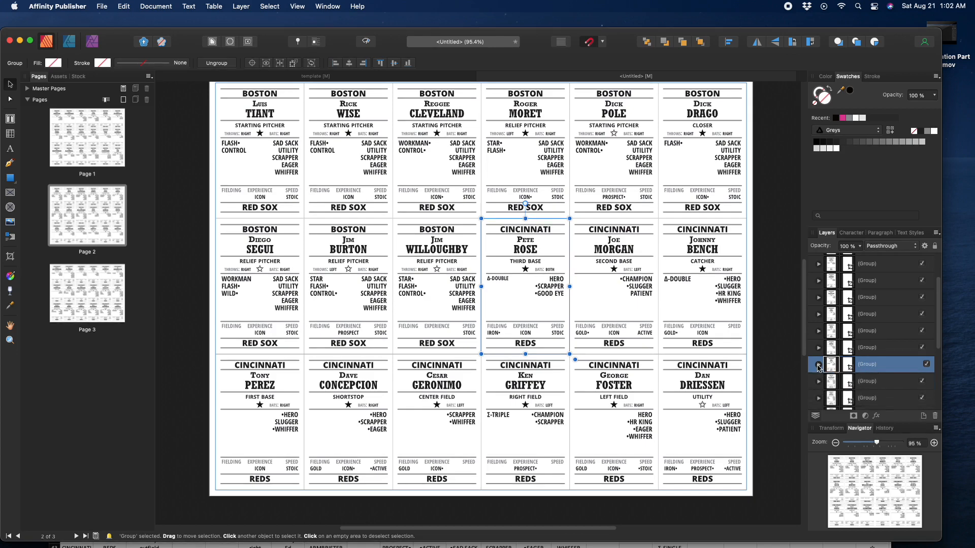
click(850, 353)
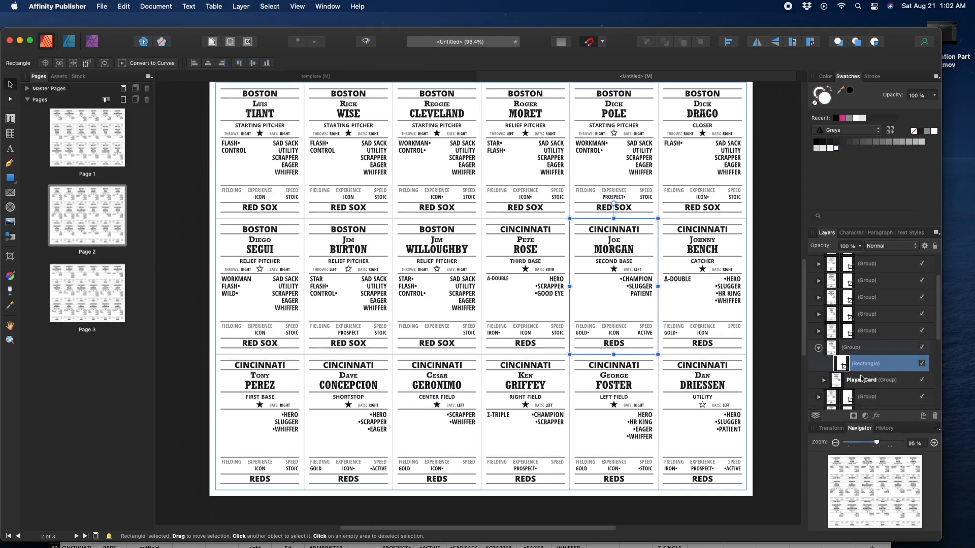
click(824, 379)
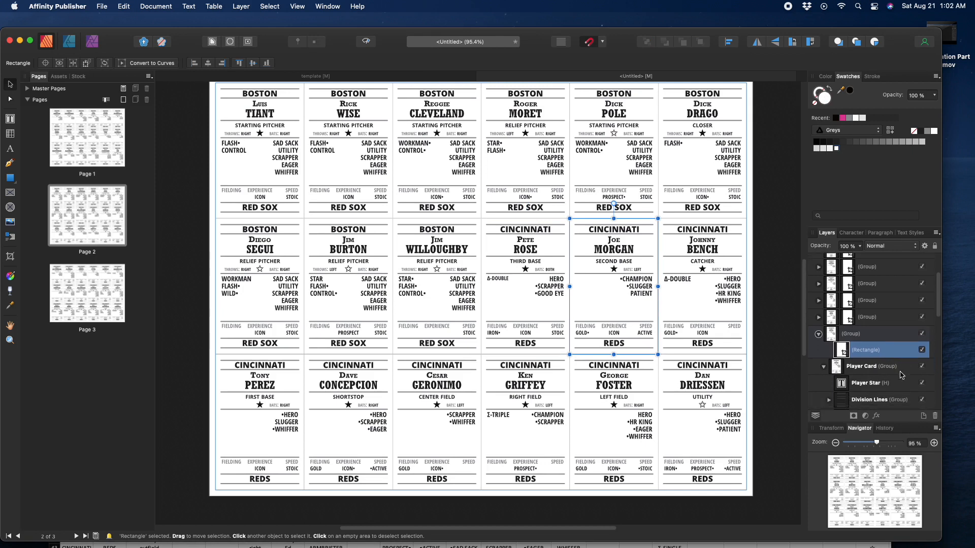
scroll(902, 374, down, 2)
scroll(900, 375, down, 3)
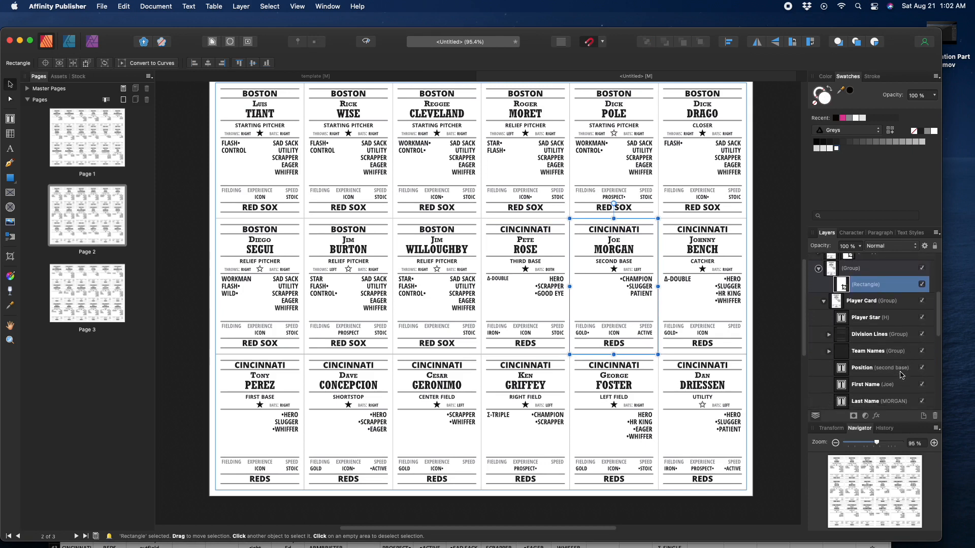
scroll(900, 374, down, 1)
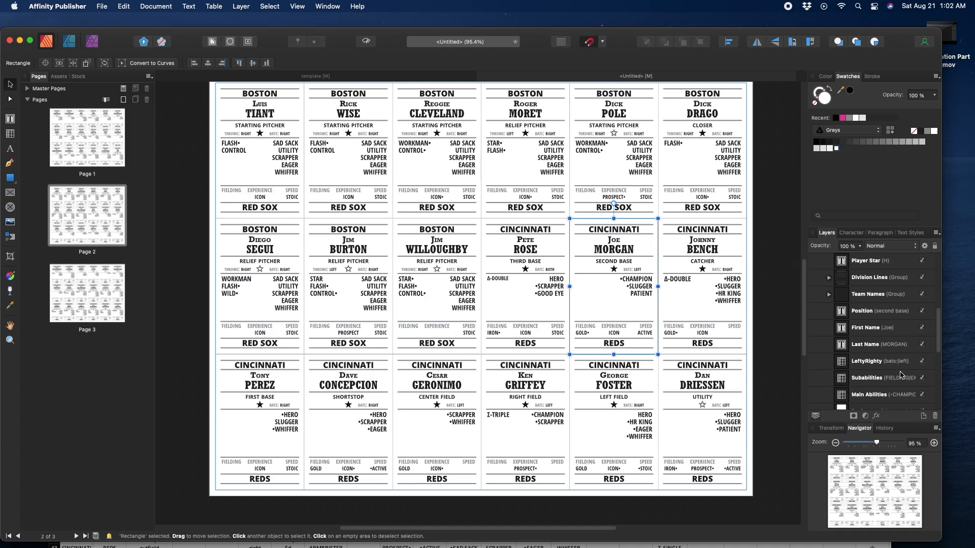
scroll(900, 374, up, 1)
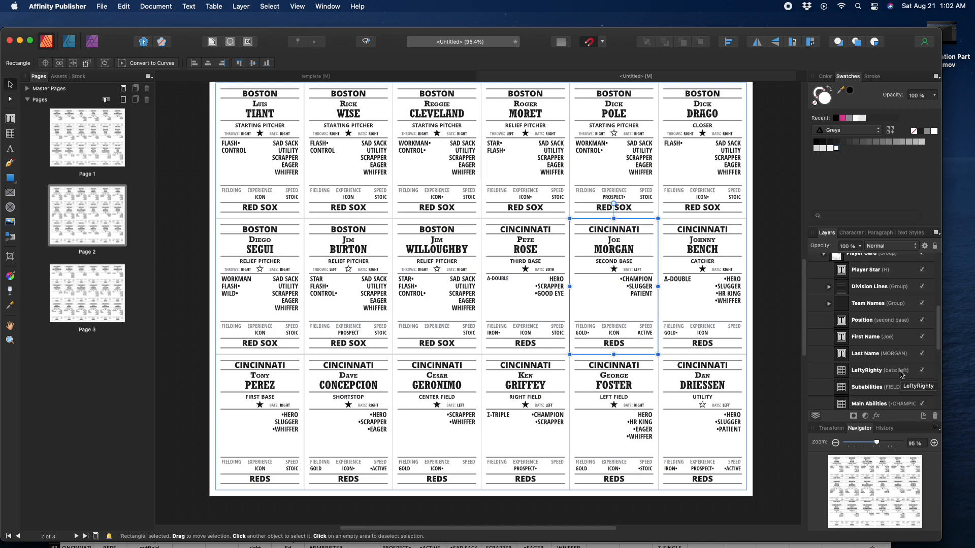
Set the stroke color of the second base card's Division Lines and Team Names groups to a red from Web Safe Colors
click(862, 288)
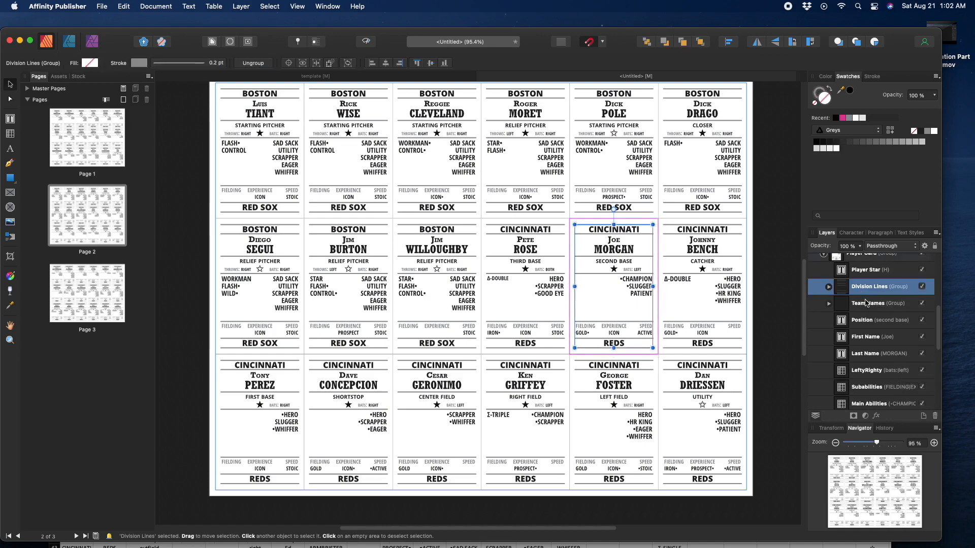
shift+click(863, 307)
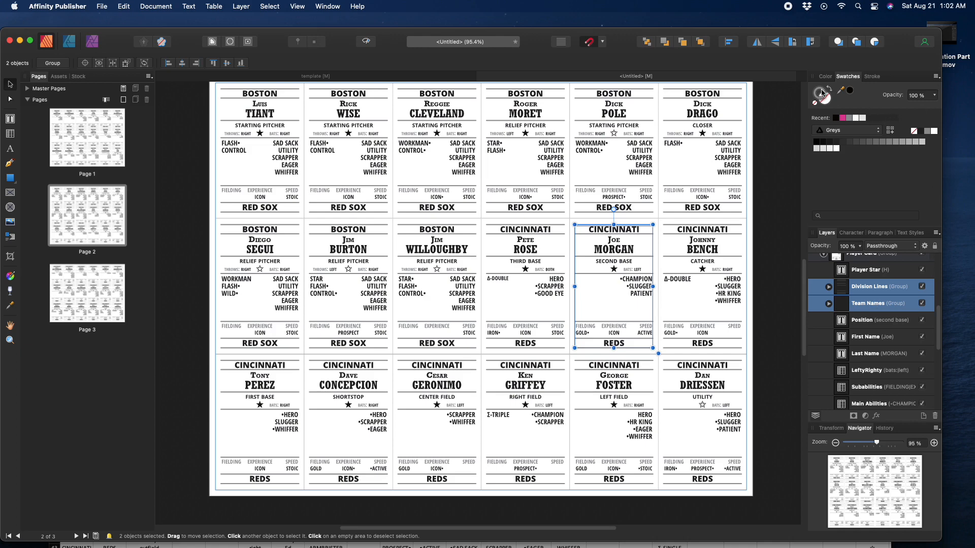
click(875, 130)
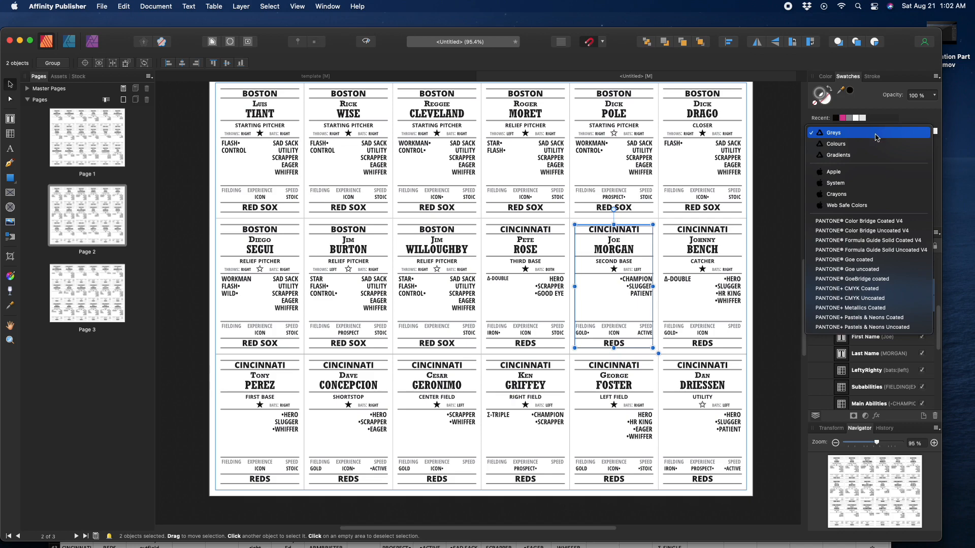
click(850, 195)
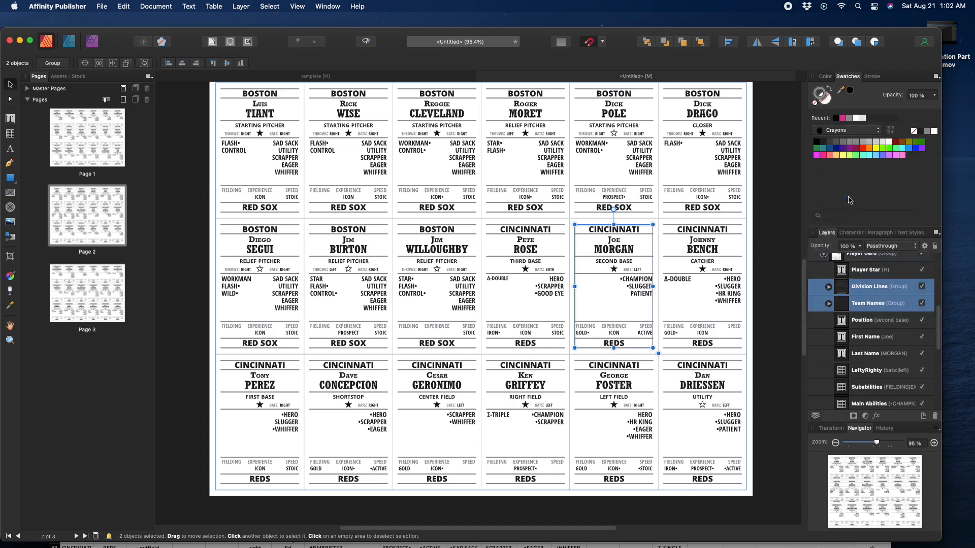
click(880, 133)
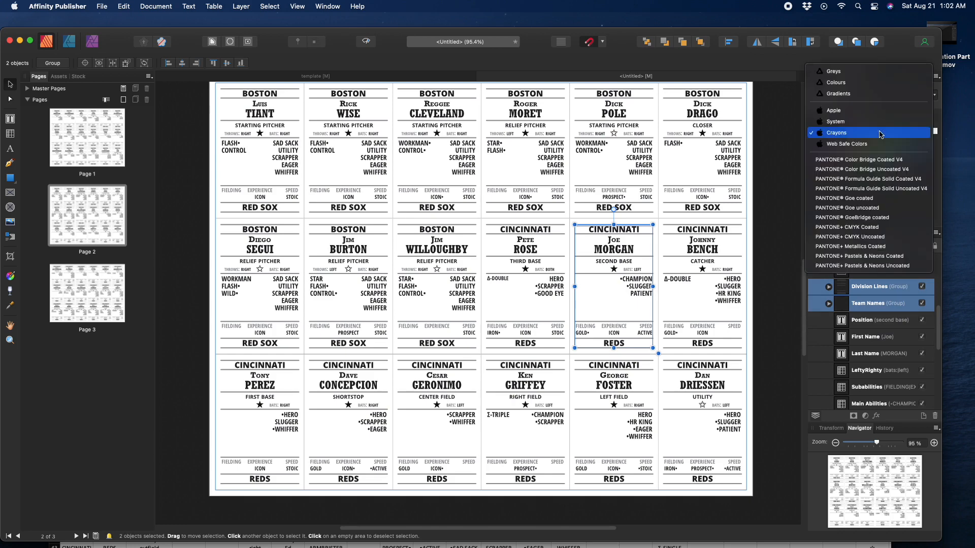
click(876, 145)
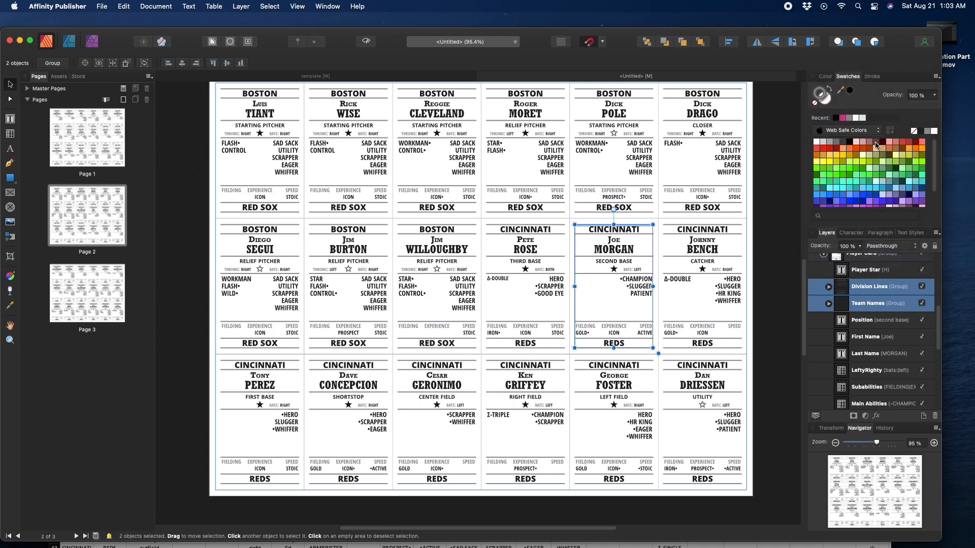
click(831, 150)
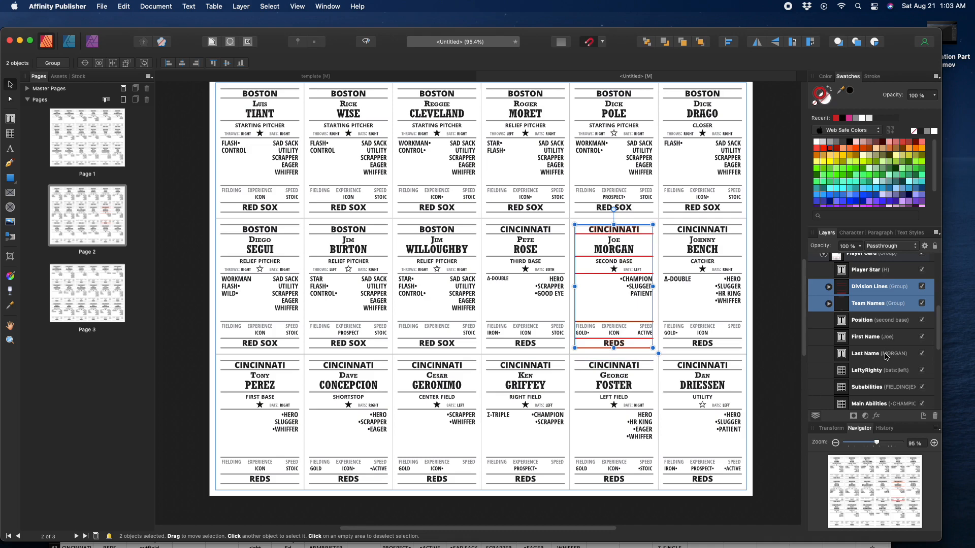
click(872, 325)
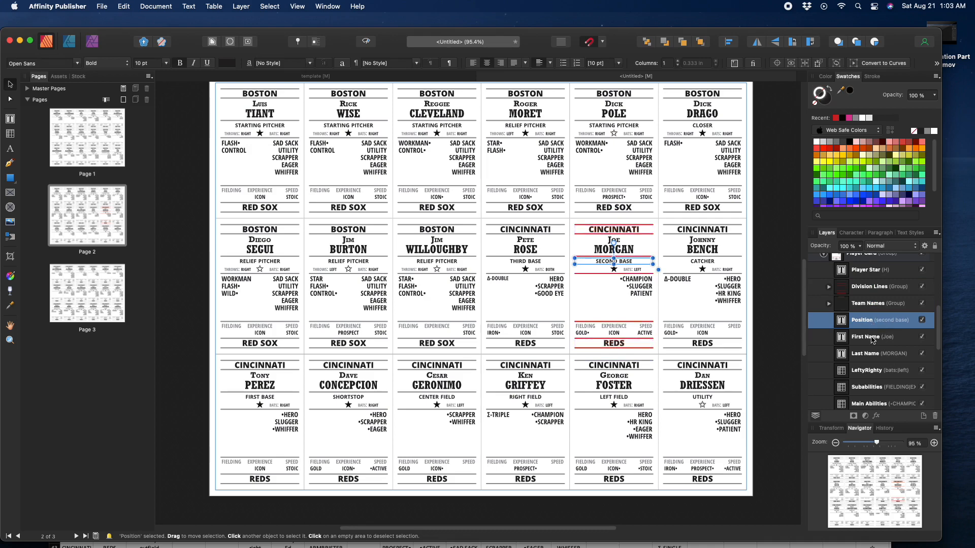
shift+click(872, 340)
shift+click(868, 352)
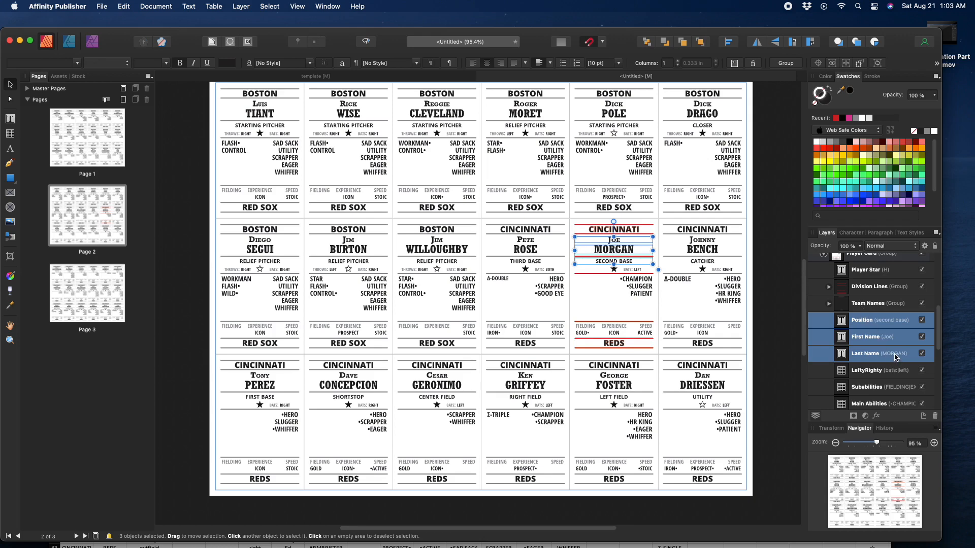
scroll(895, 357, down, 2)
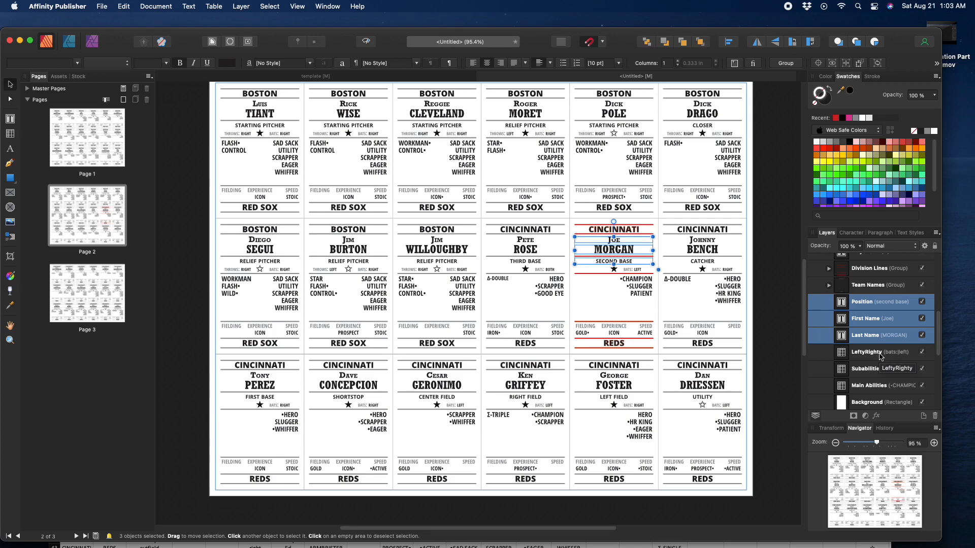
shift+click(866, 391)
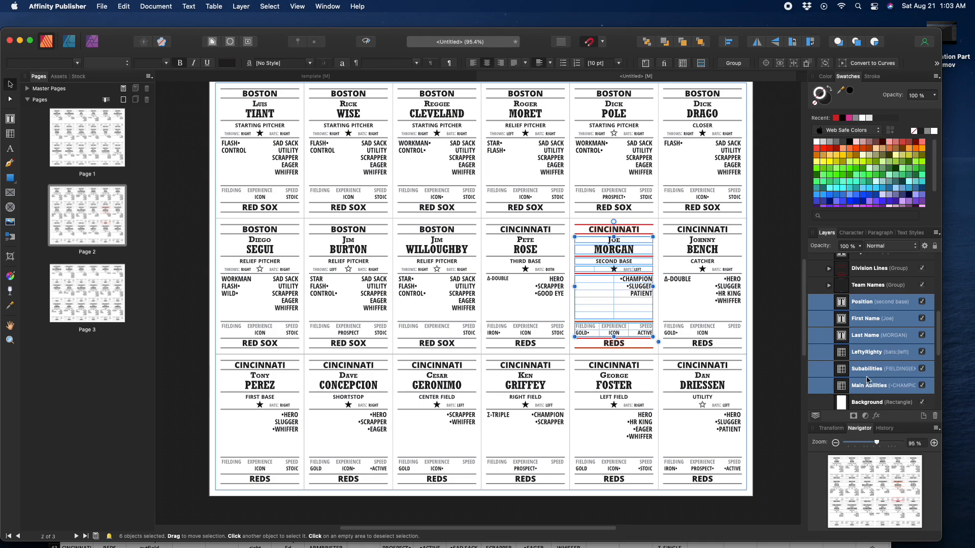
right_click(869, 374)
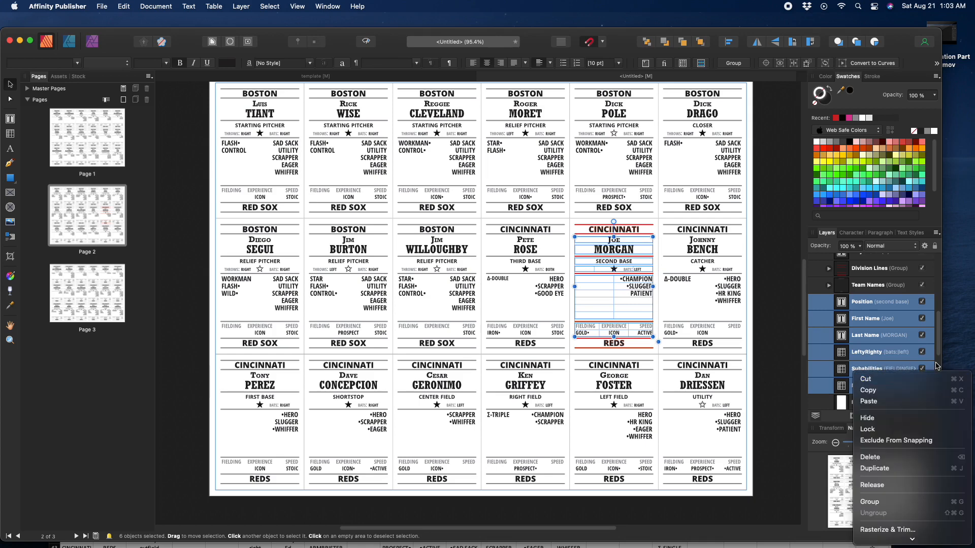
click(849, 373)
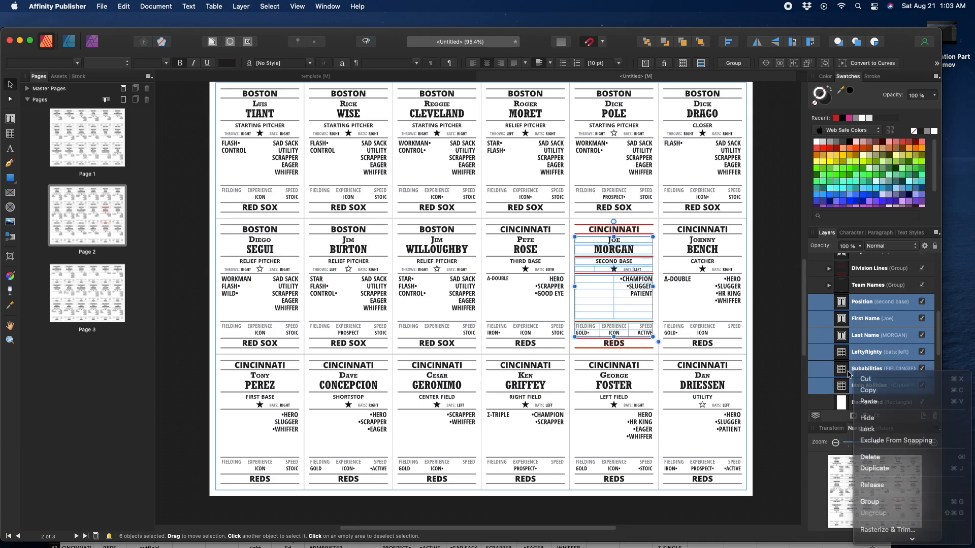
Try coloring the second base card's Position, First Name and Last Name text red, and undo the color change
click(869, 305)
shift+click(869, 319)
shift+click(870, 336)
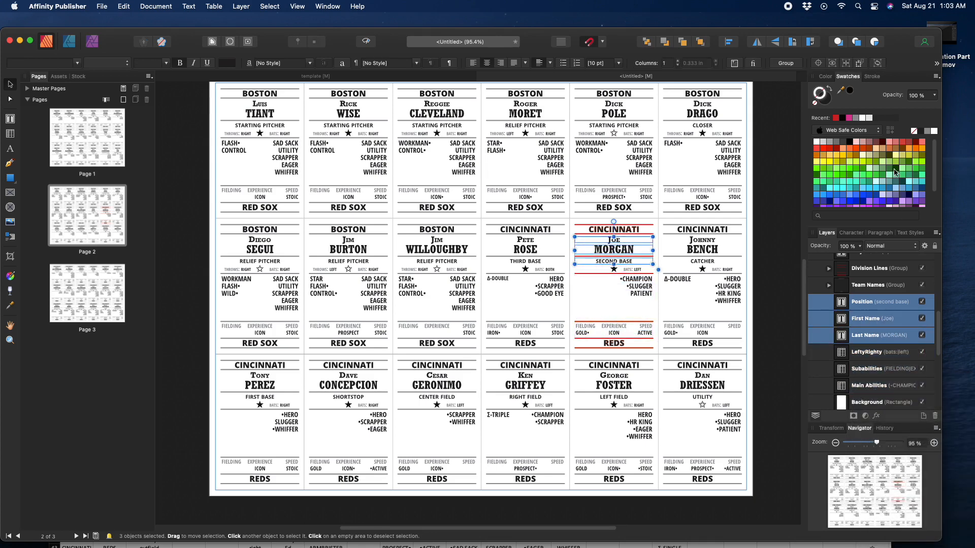
click(835, 118)
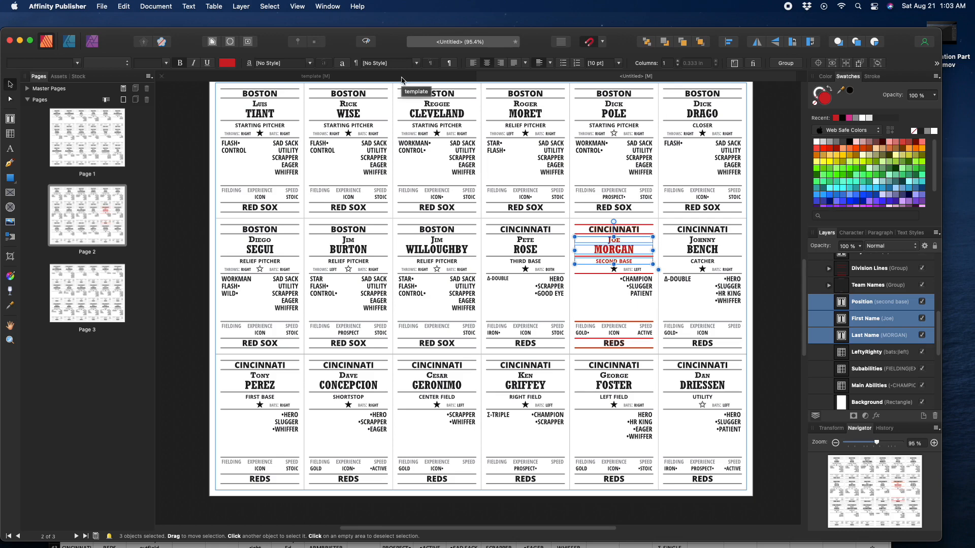
key(super+z)
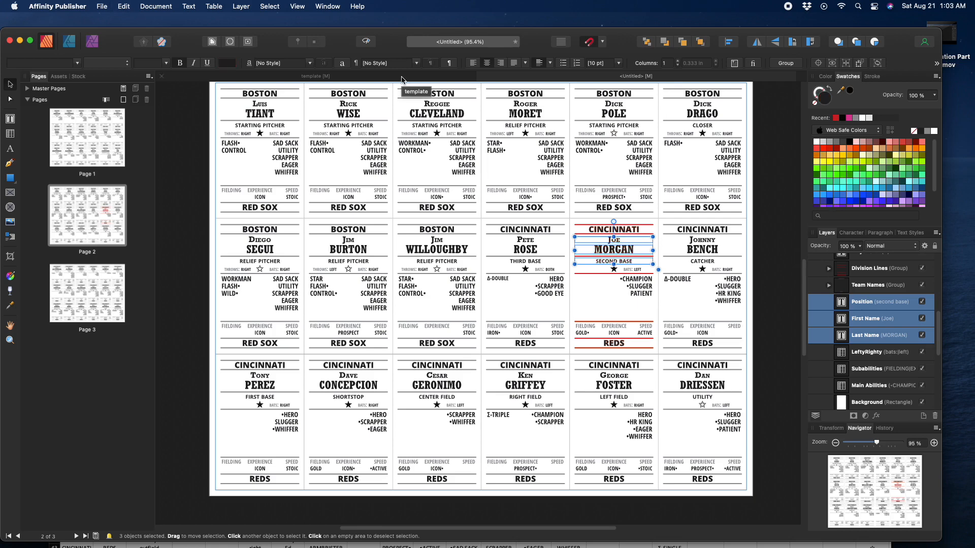
Color the second base card's First Name, Last Name and Main Abilities text with the recently used red
click(857, 318)
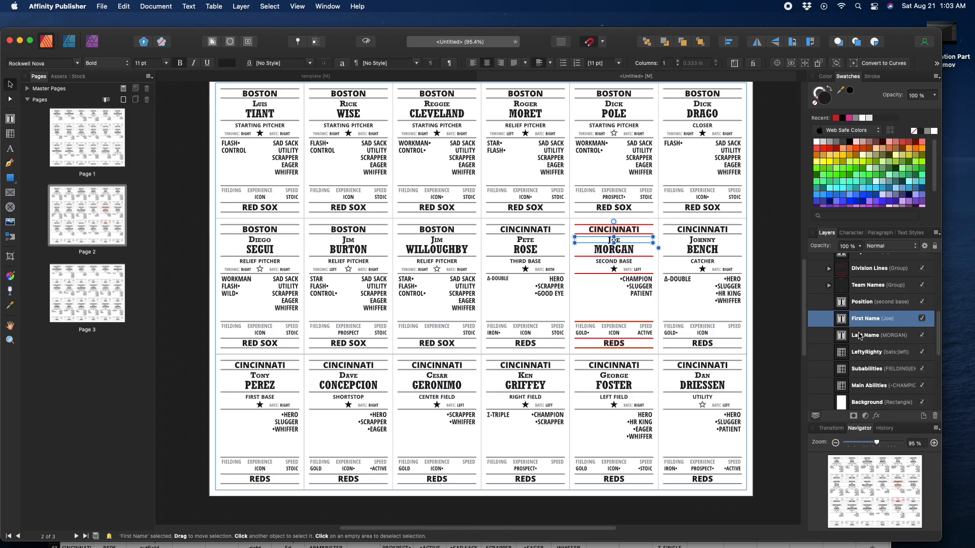
shift+click(858, 335)
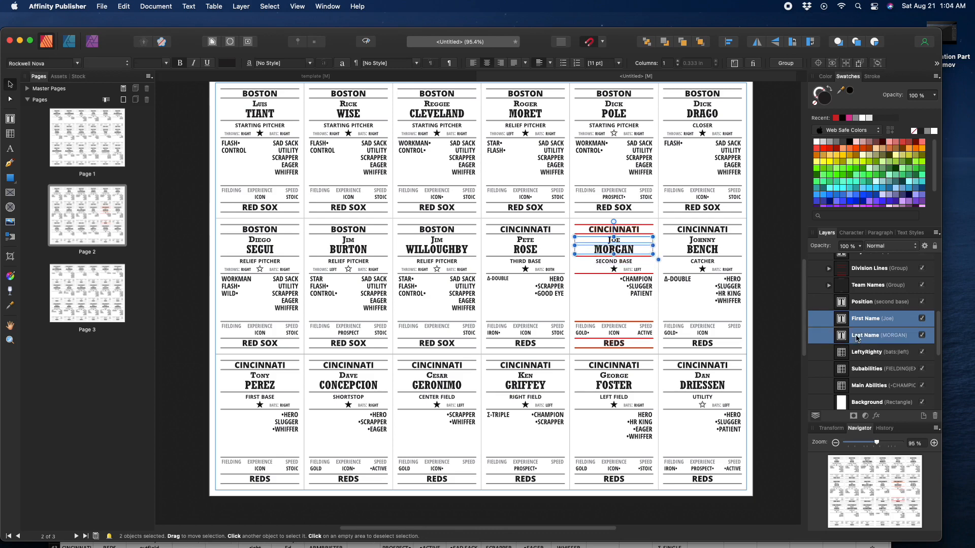
click(836, 118)
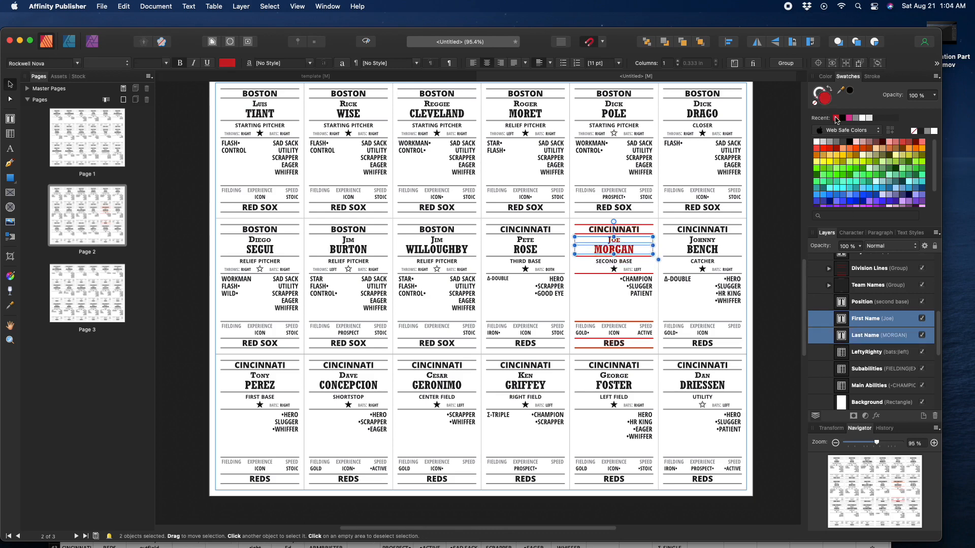
click(634, 284)
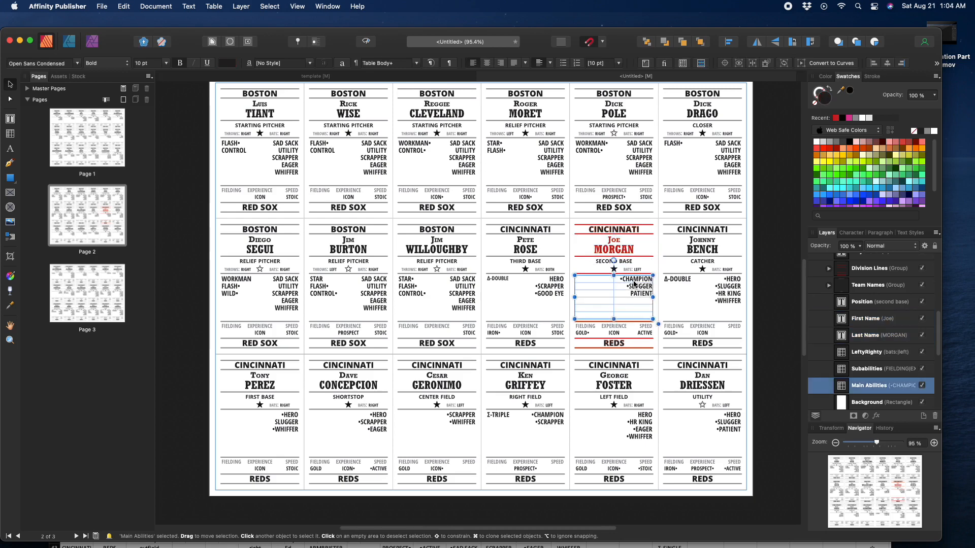
click(836, 119)
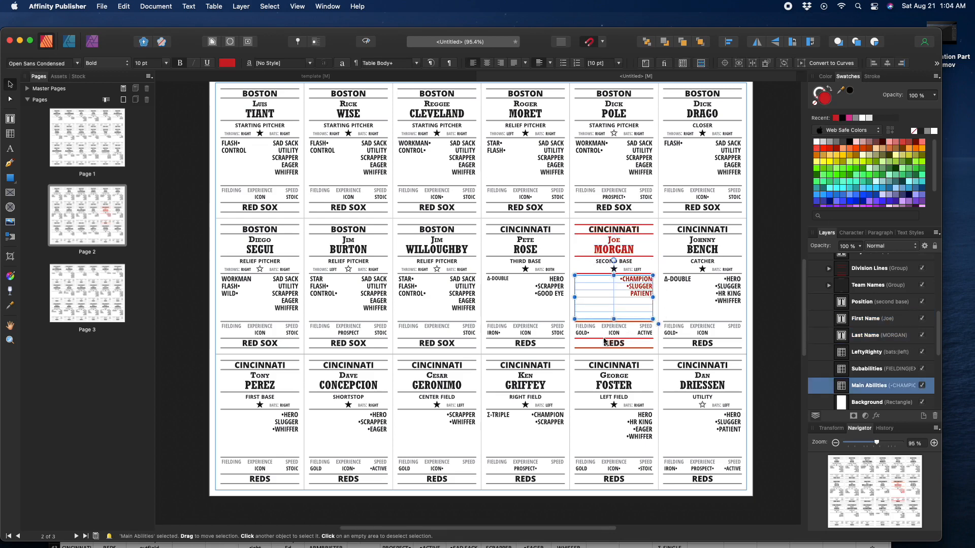
Try coloring the whole second row of the second base card's Subabilities table red, and undo it
double_click(584, 333)
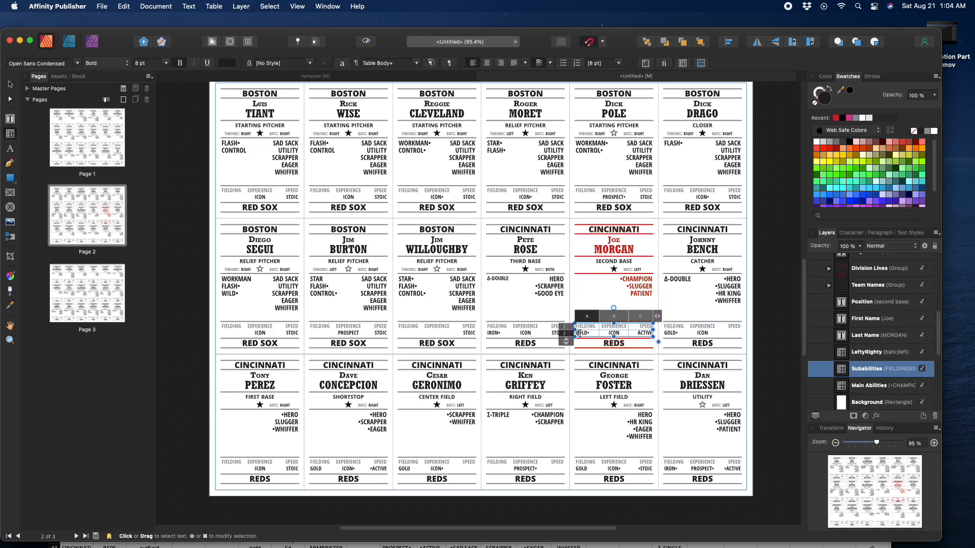
drag(584, 334, 645, 331)
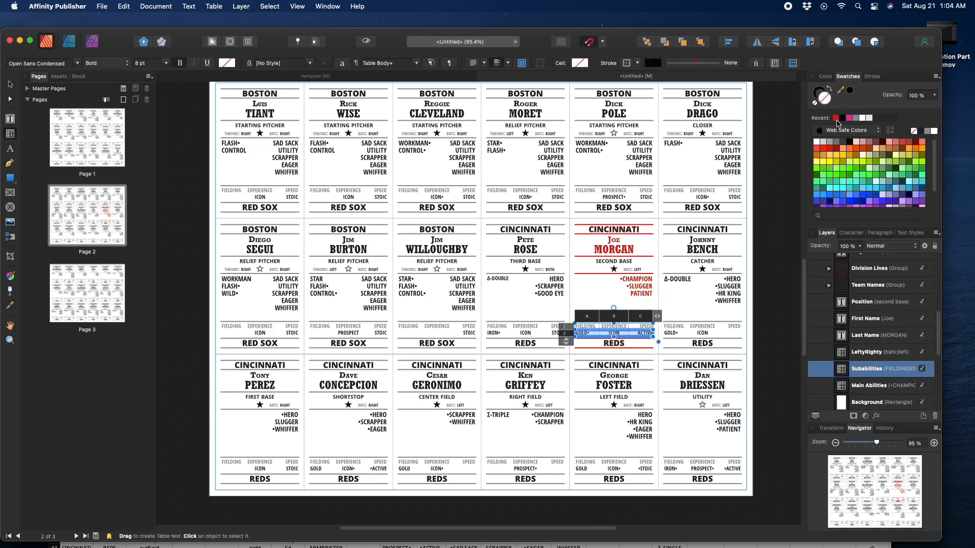
click(835, 119)
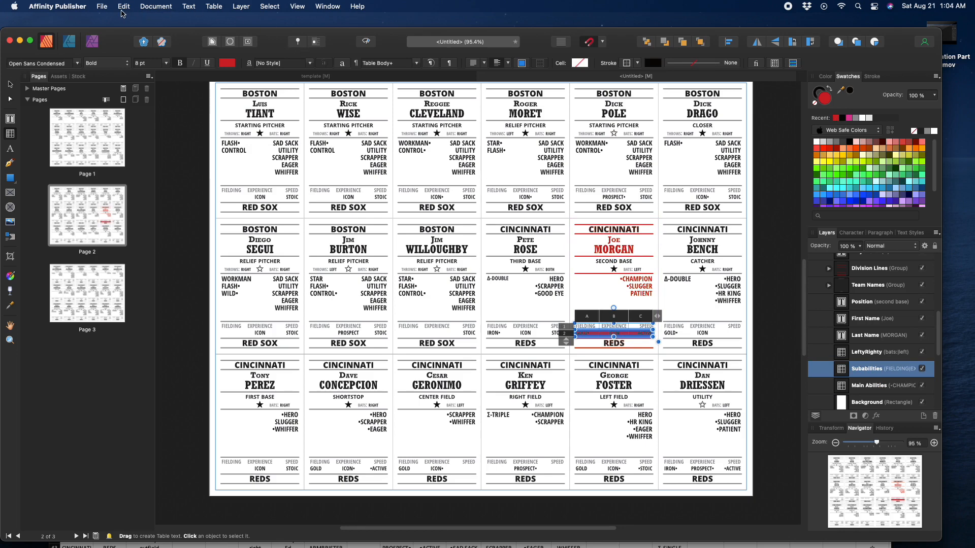
key(super+z)
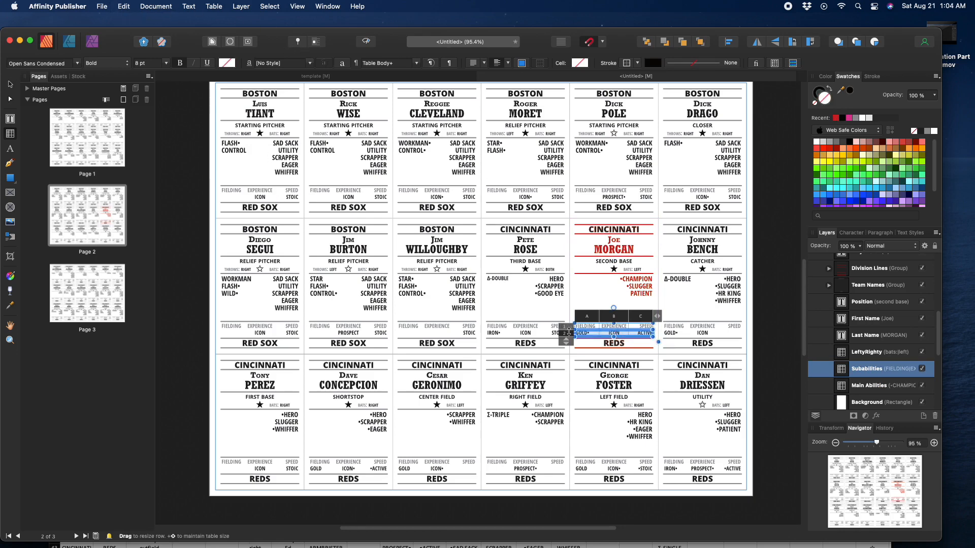
Color the GOLD•, ICON and ACTIVE values in the second base card's Subabilities table one by one with the recent red
click(585, 333)
double_click(581, 332)
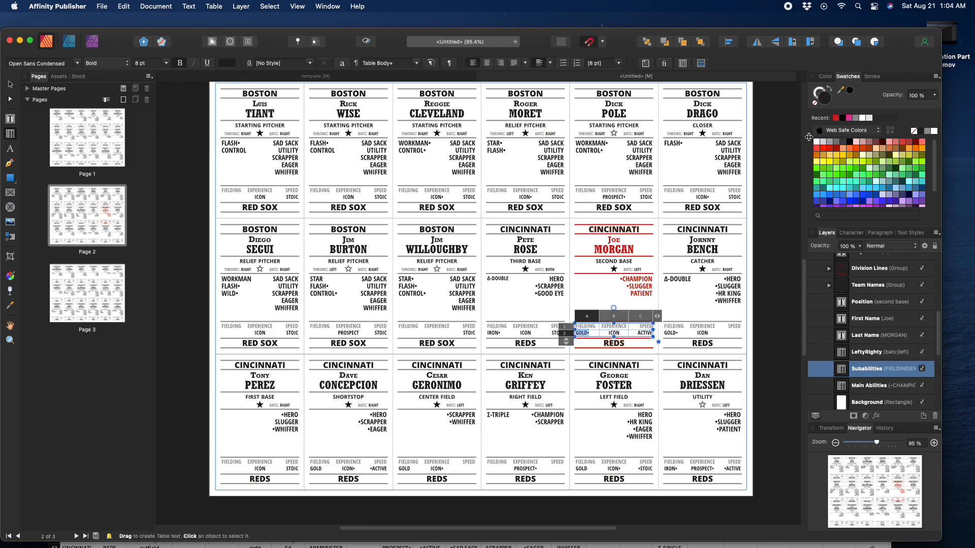
click(835, 117)
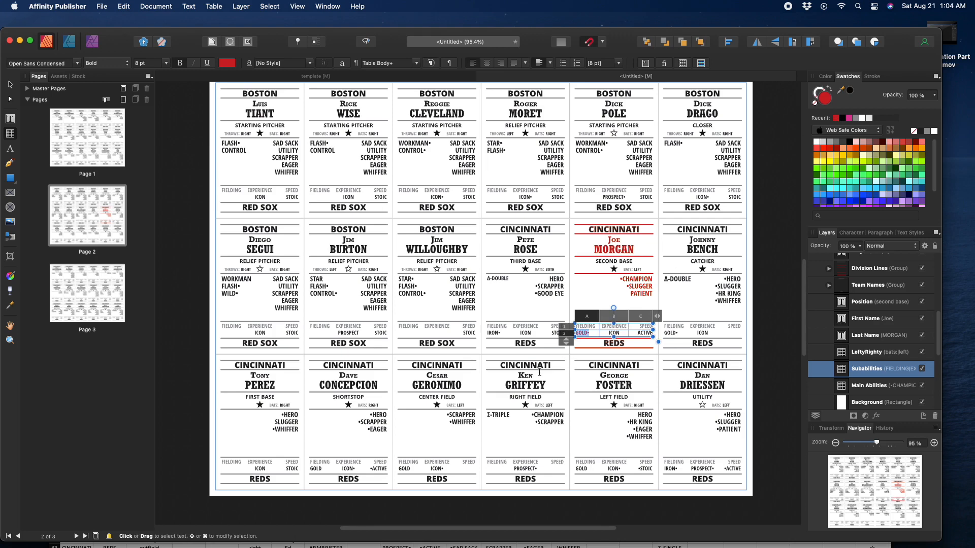
click(613, 333)
double_click(614, 333)
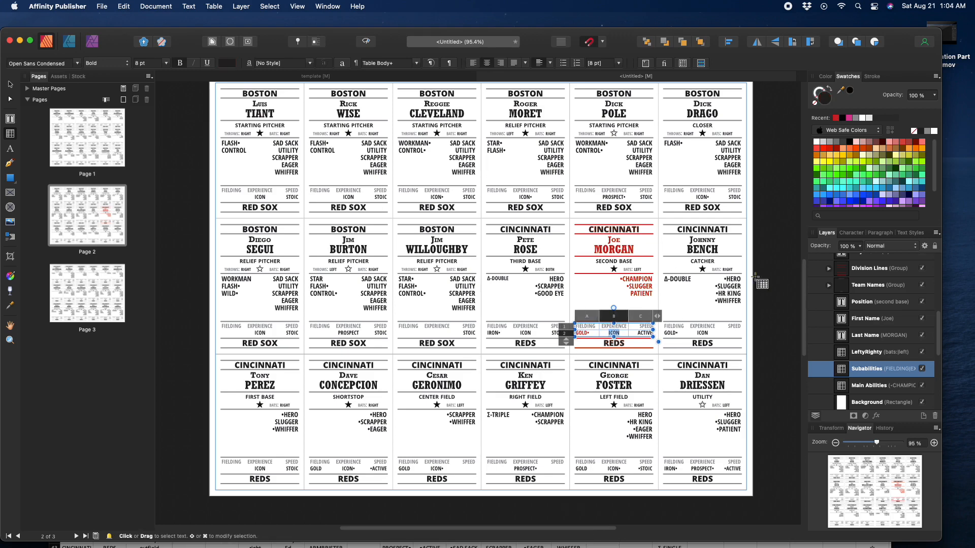
click(835, 118)
key(Tab)
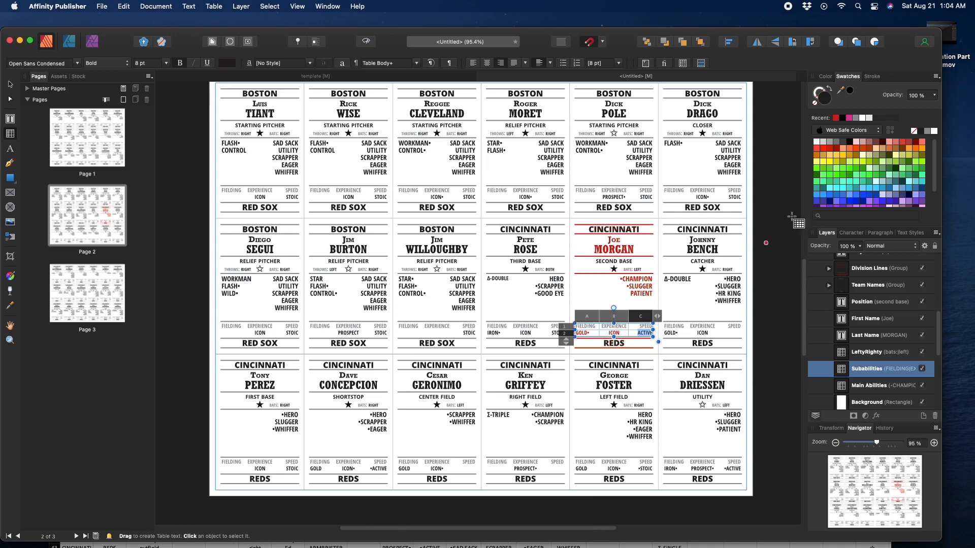
click(835, 118)
Color the batting side value LEFT in the second base card's LeftyRighty table with the recent red
click(638, 271)
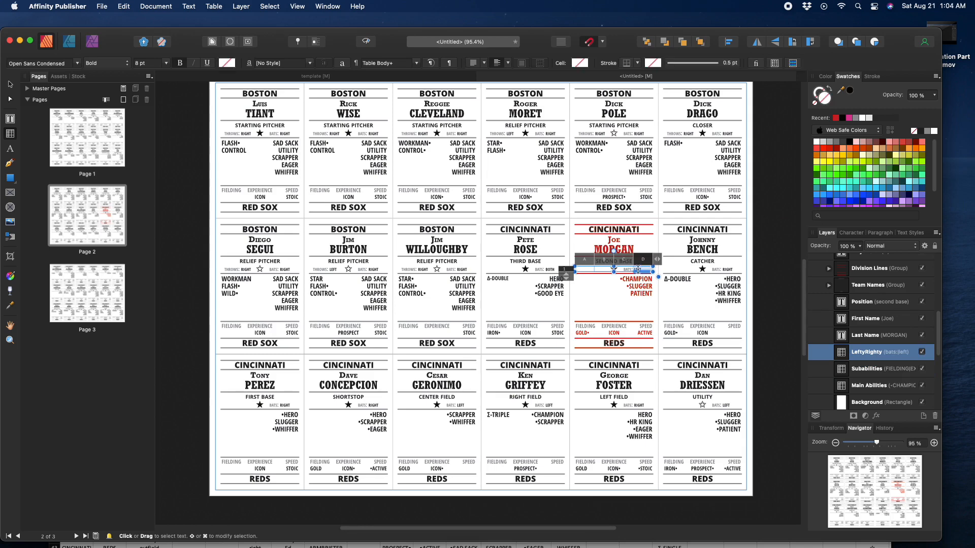
double_click(637, 269)
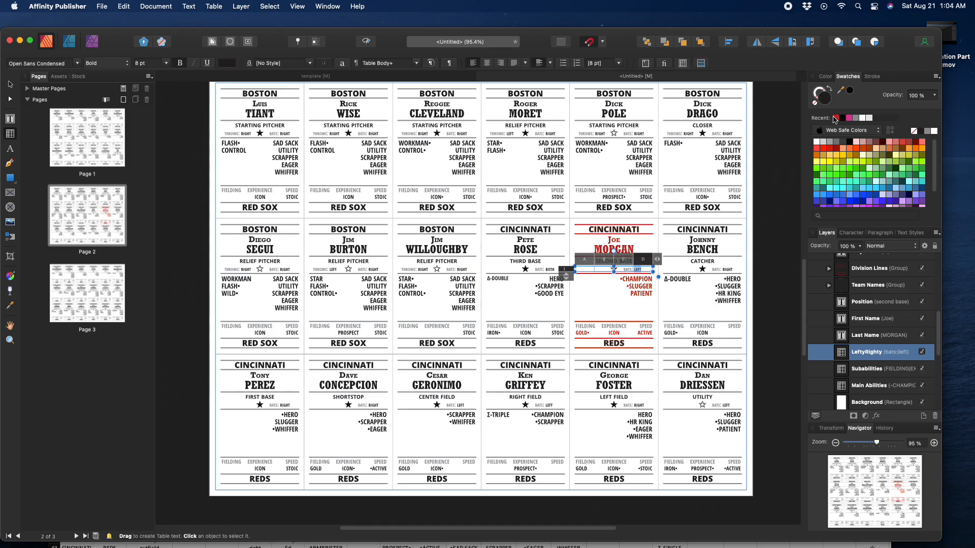
click(836, 118)
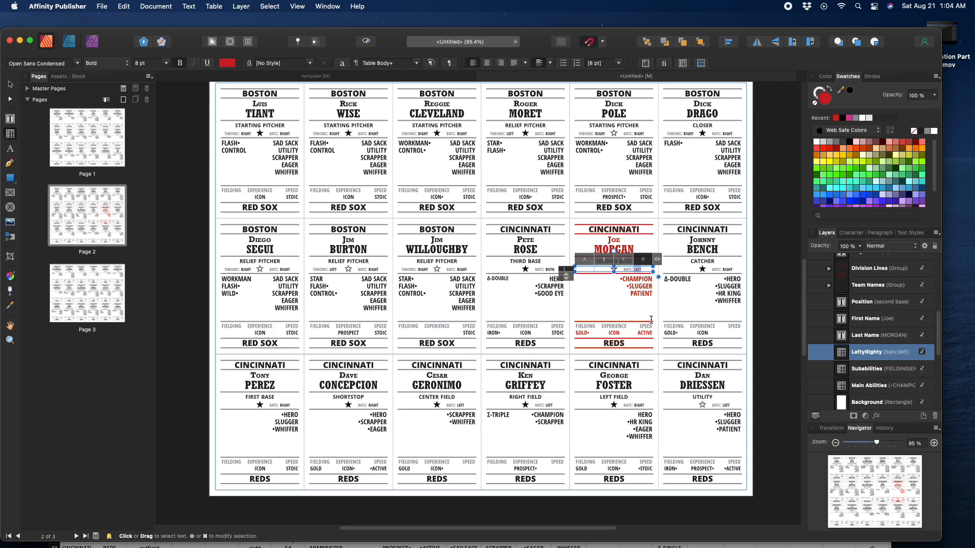
Fill the second base card's whole Team Names group, CINCINNATI and REDS, with the recent red
click(629, 345)
double_click(629, 345)
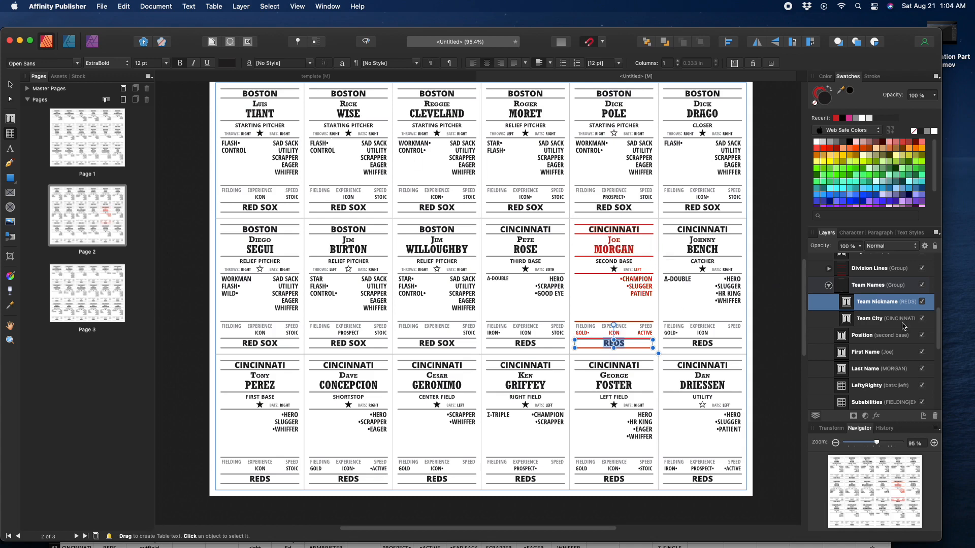
click(889, 287)
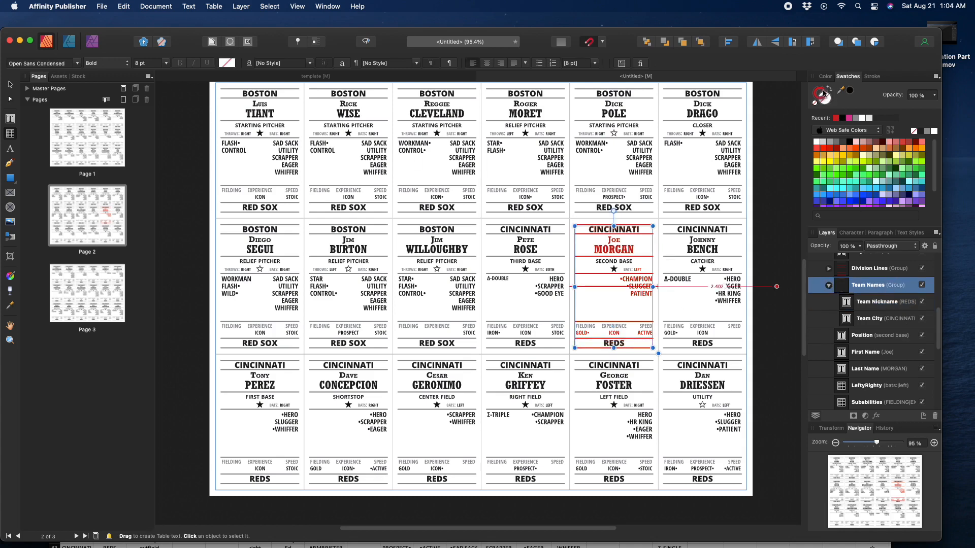
click(817, 105)
click(836, 118)
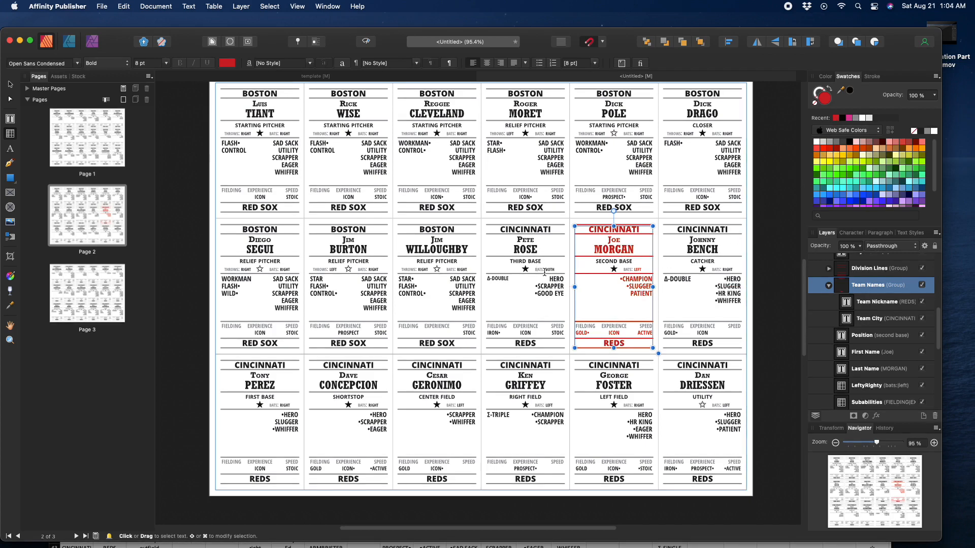
Color the second base card's Player Star with the recent red and deselect everything
scroll(885, 323, up, 2)
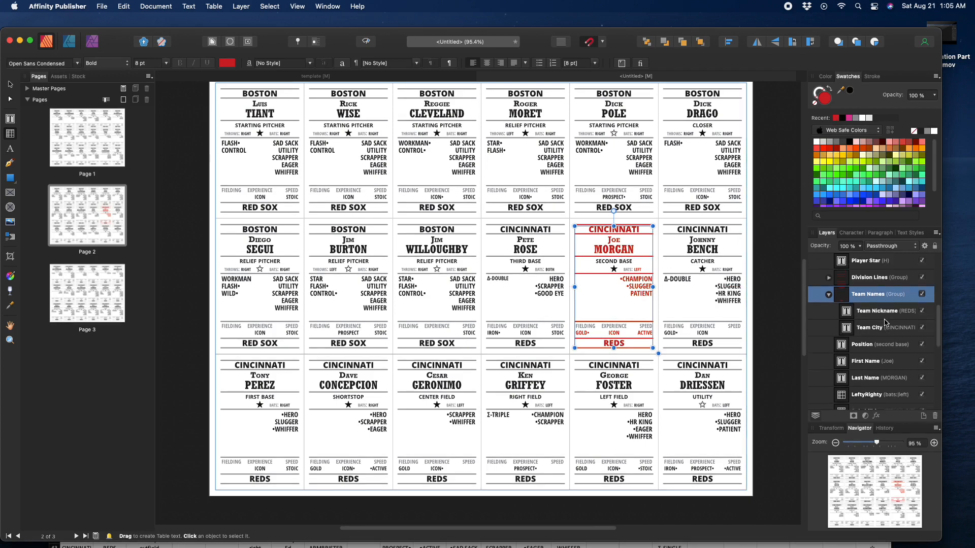
scroll(885, 323, up, 1)
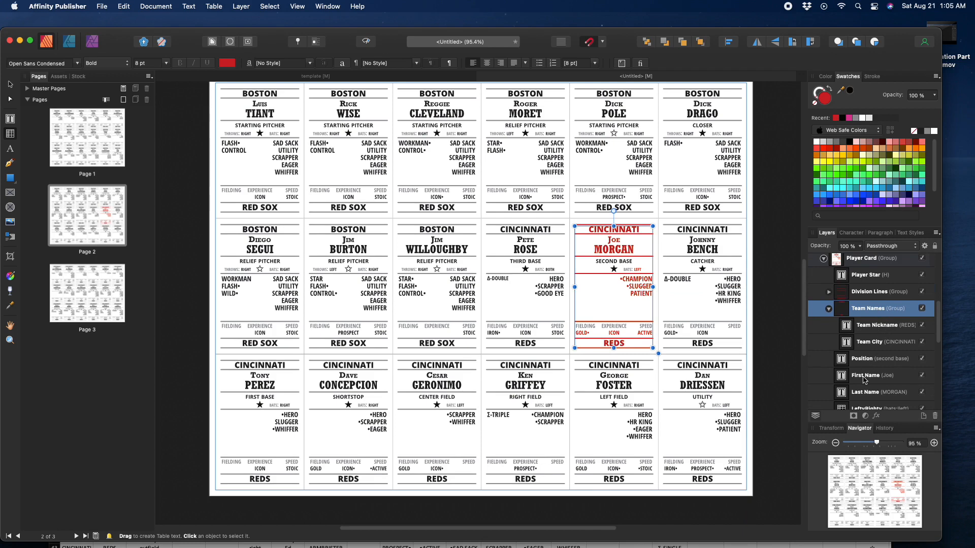
scroll(864, 379, up, 1)
click(872, 284)
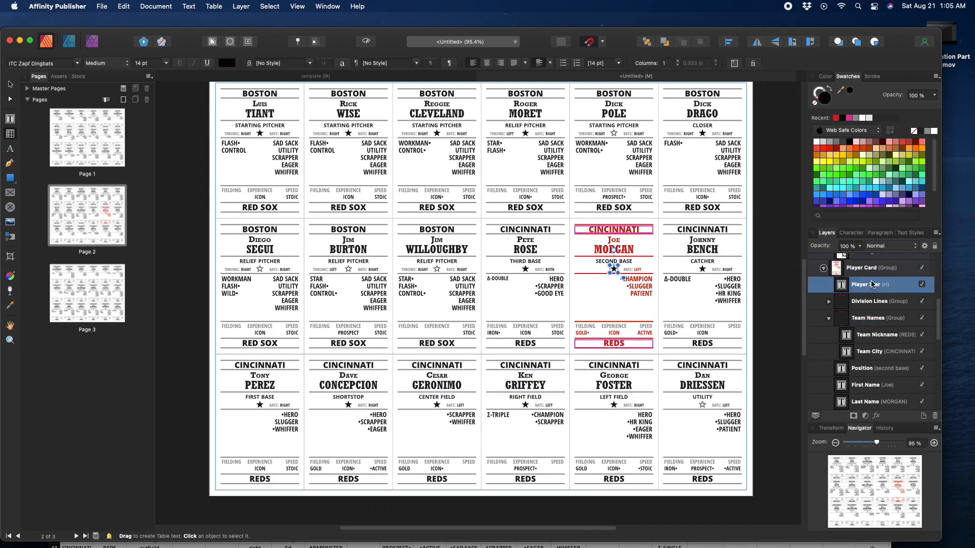
click(836, 118)
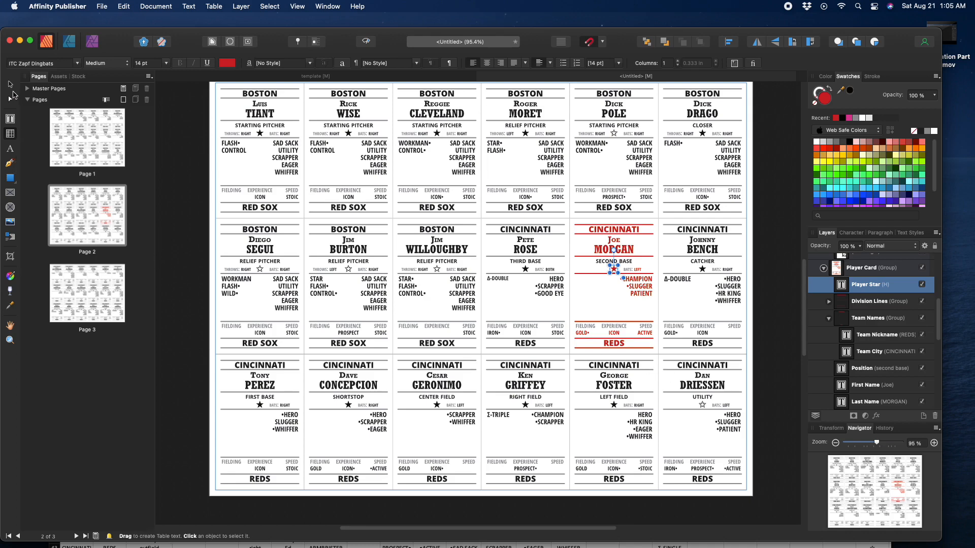
click(11, 85)
click(760, 290)
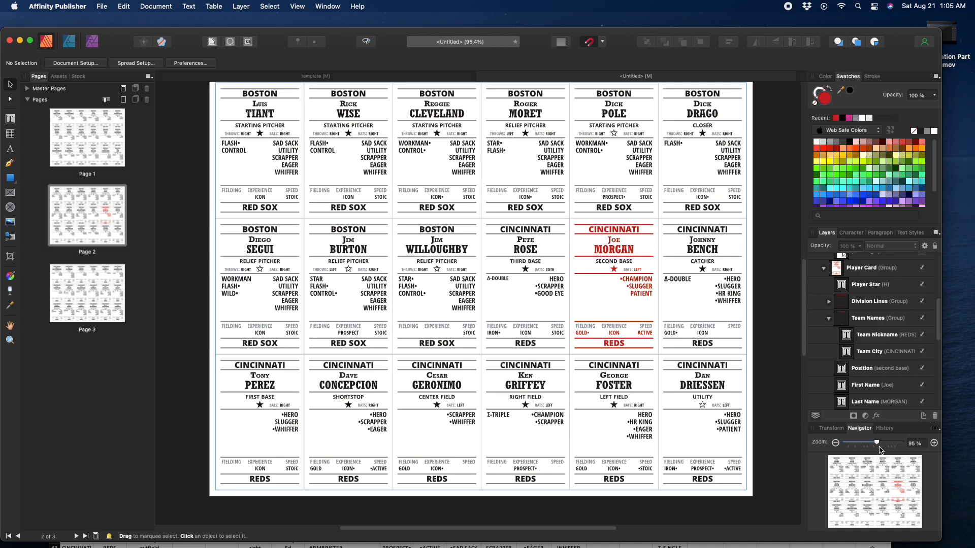
drag(877, 443, 886, 446)
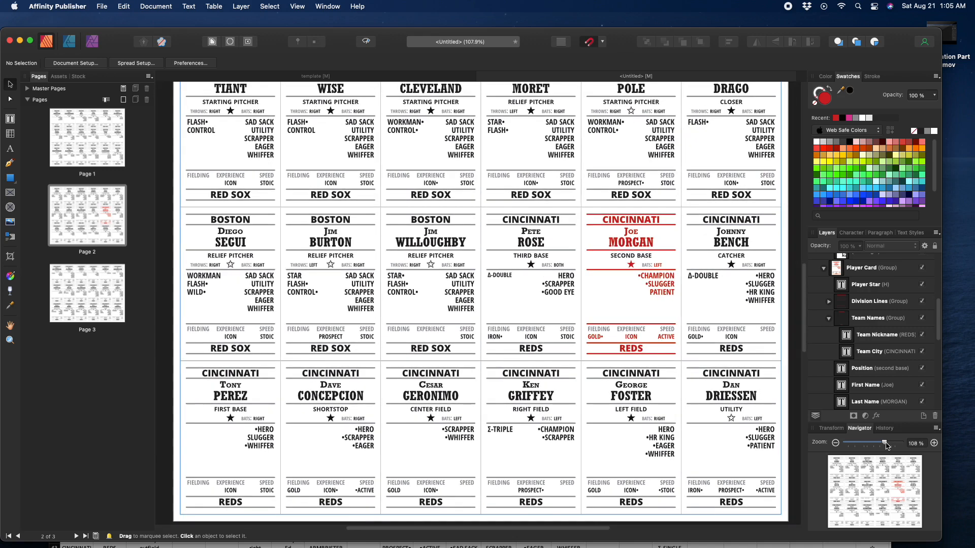